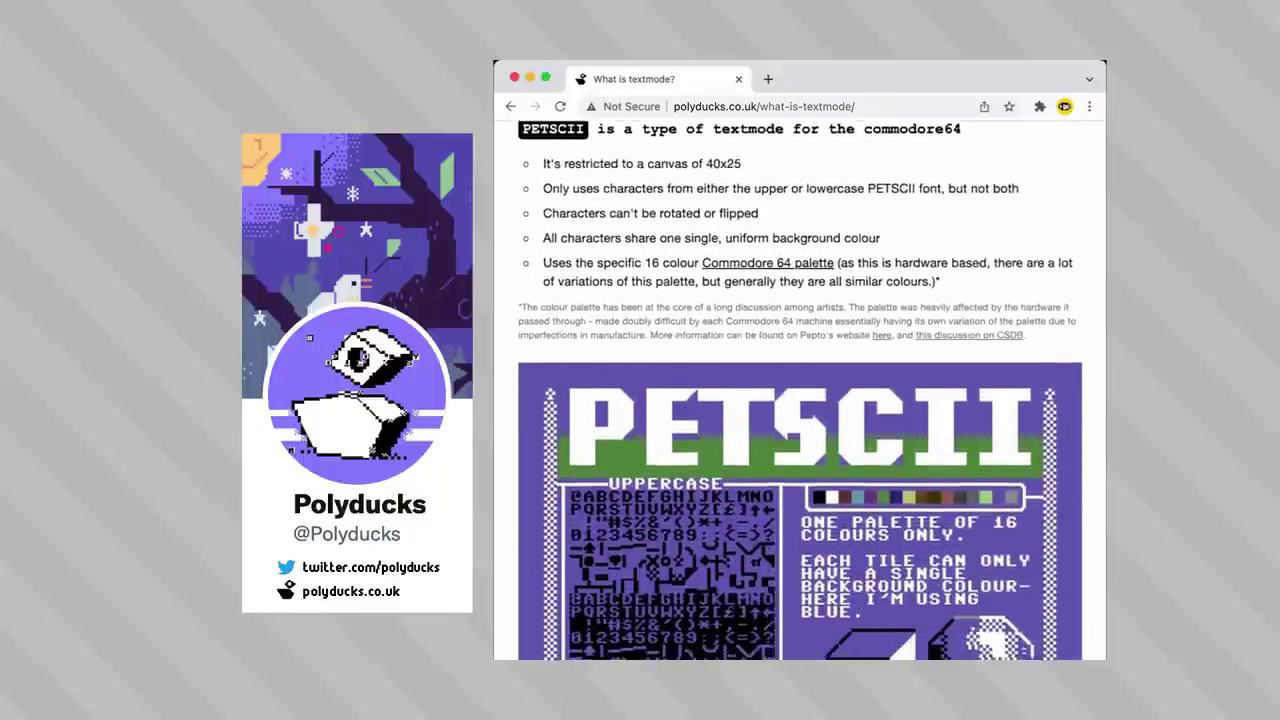
Read through the PETSCII and ANSI sections of the page explaining what textmode is.
scroll(800, 390, "down", 3)
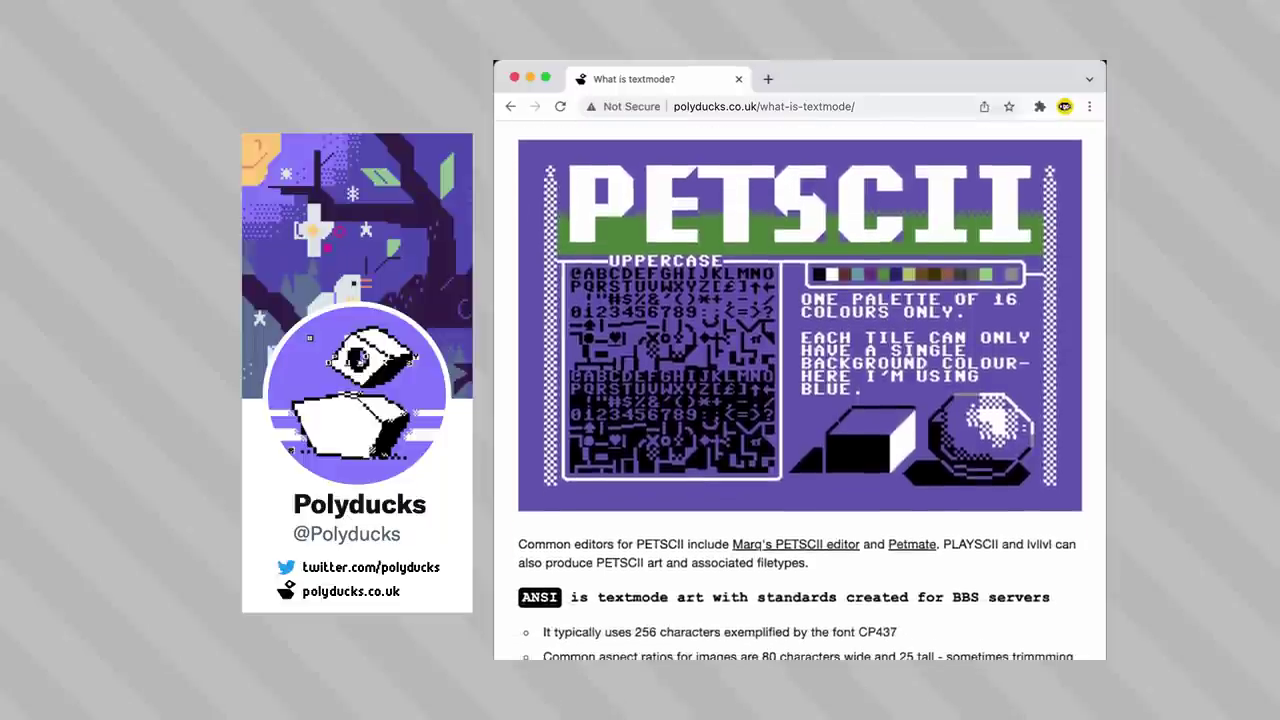
scroll(800, 390, "down", 4)
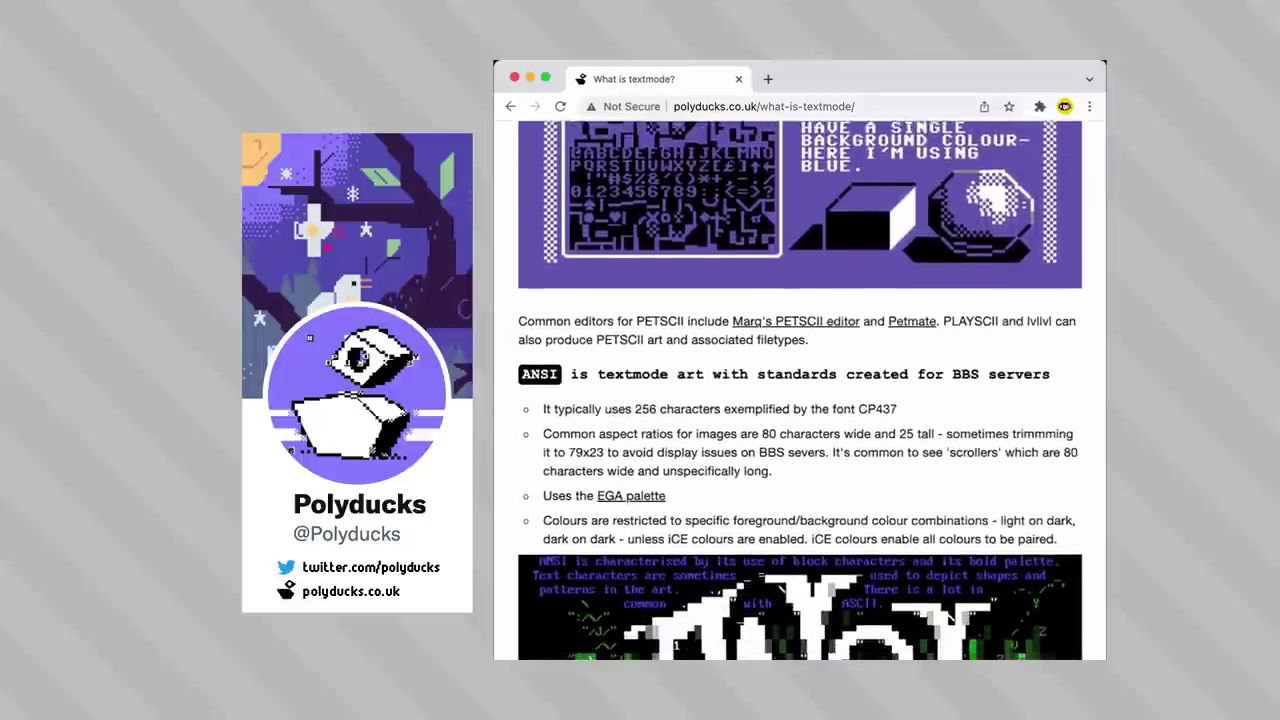
scroll(800, 390, "down", 4)
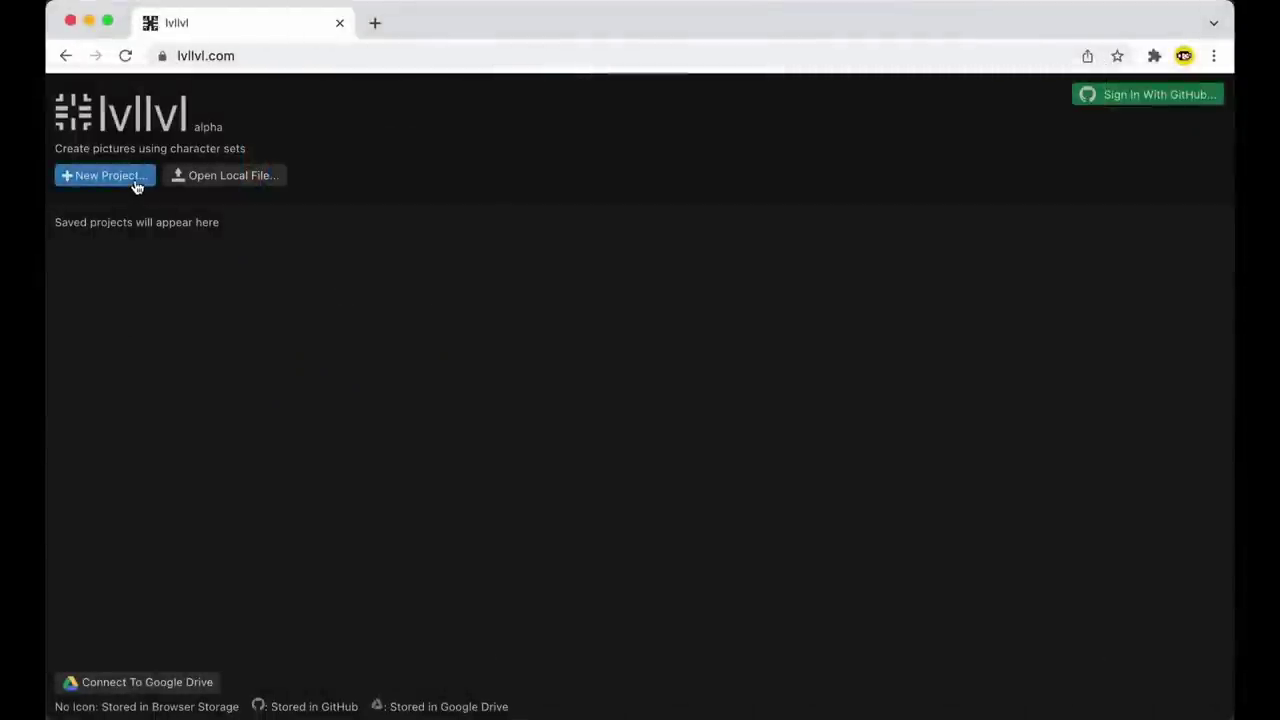
Start a new project and set its mode to Text Mode.
left_click(134, 183)
left_click(570, 138)
left_click(666, 140)
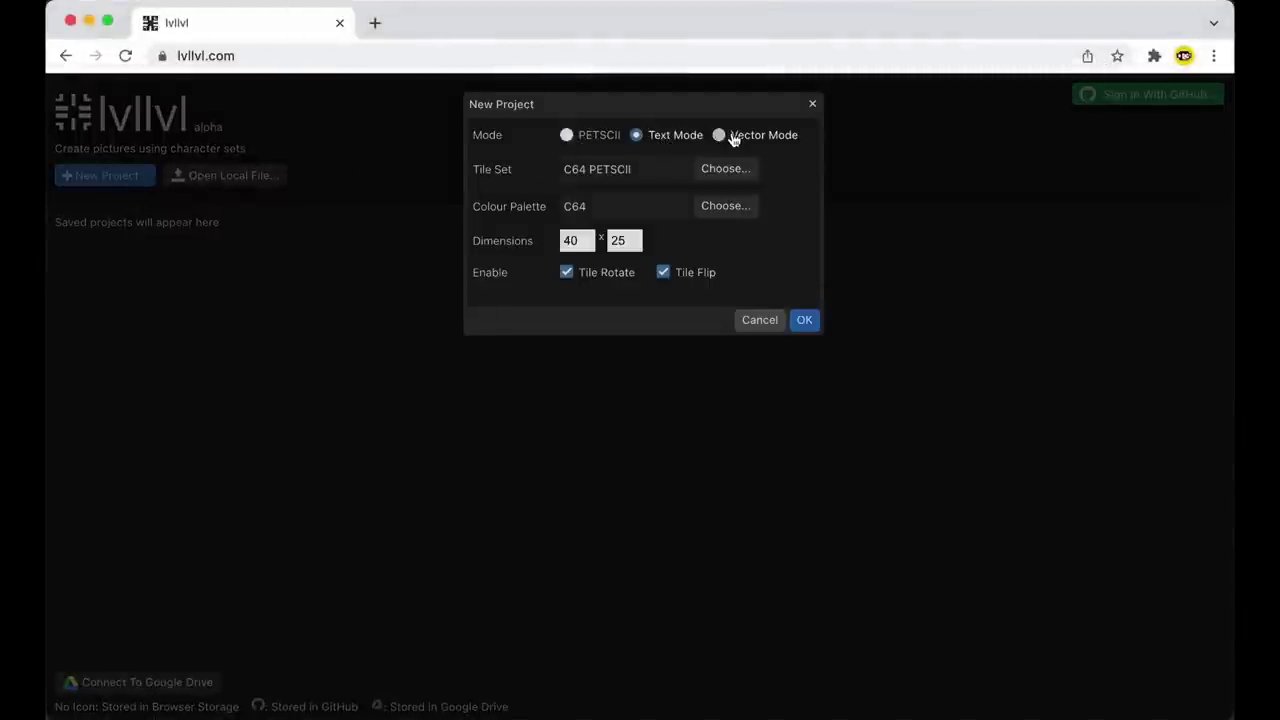
left_click(725, 136)
left_click(685, 140)
Compare the available 8x8 character sets, including Amiga, IBM CGA, MSX and Sharp MZ 80, and keep Commodore 64 as the tile set.
left_click(725, 169)
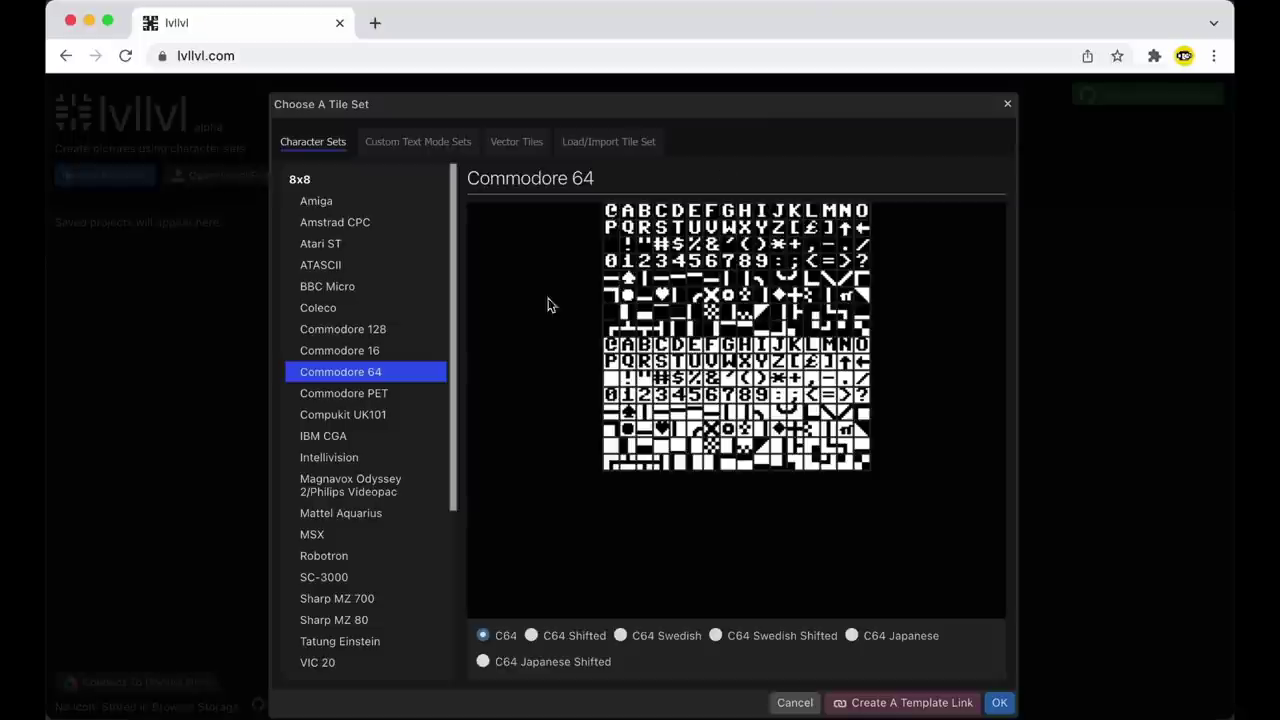
left_click(400, 393)
left_click(357, 245)
left_click(347, 203)
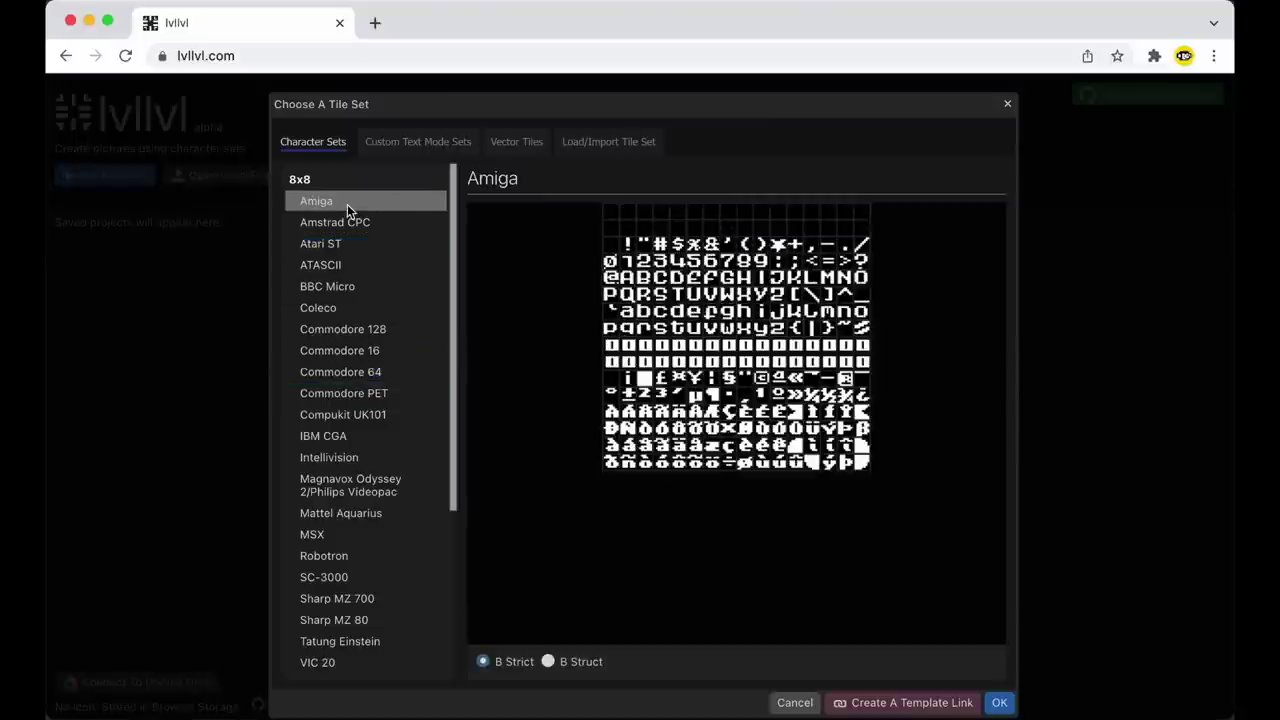
left_click(342, 436)
left_click(340, 533)
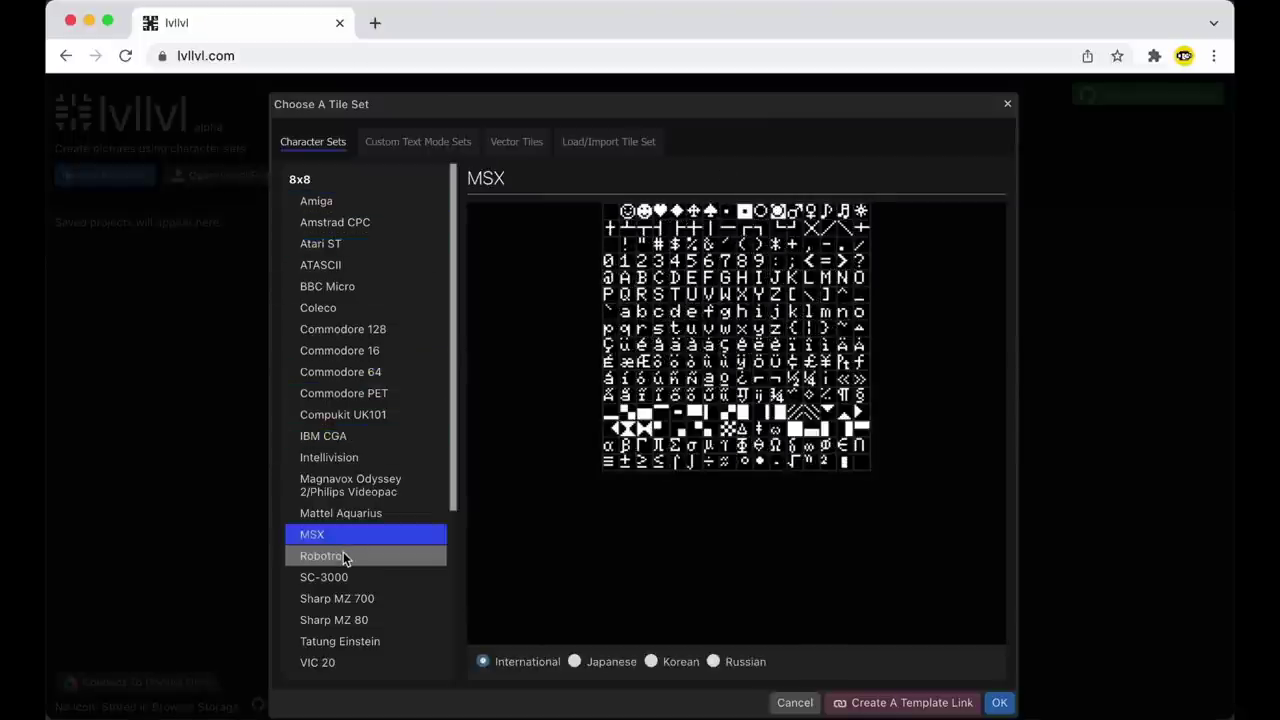
left_click(343, 555)
left_click(348, 619)
double_click(371, 371)
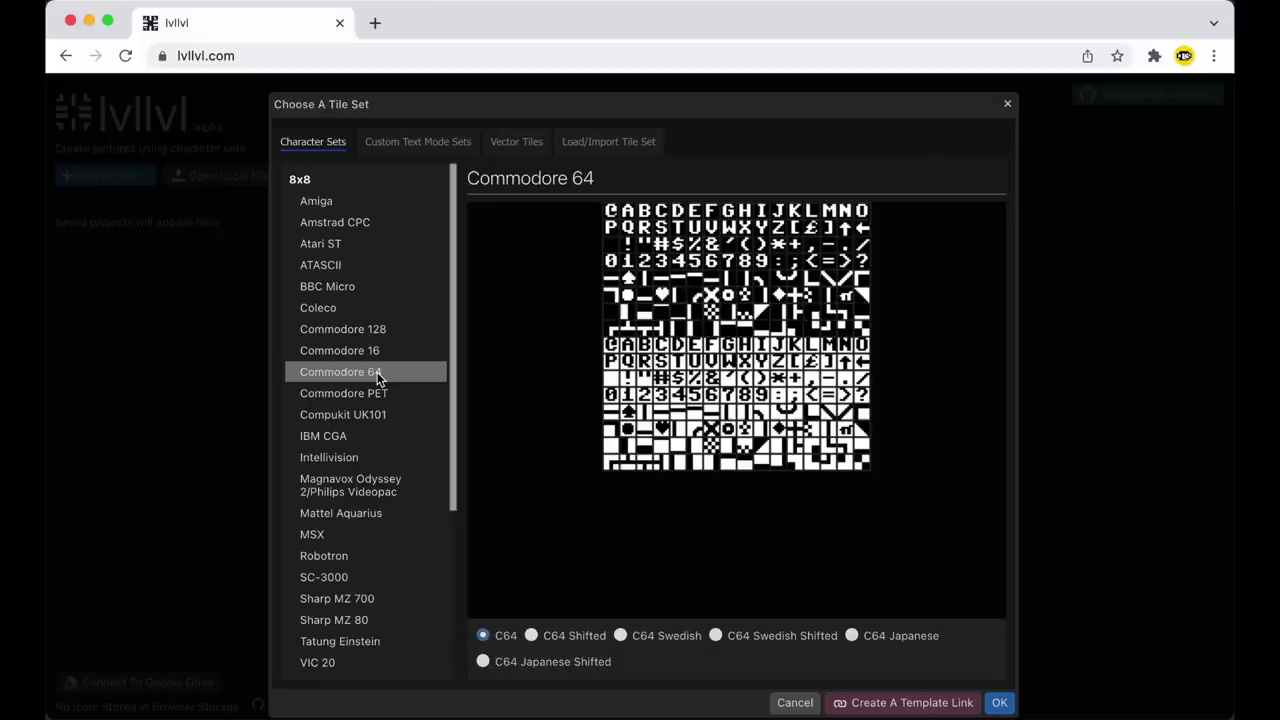
Compare colour palettes such as Japanese Woodblock, LTRO-1, Gameboy, ZX Spectrum and PICO-8, ending on Commodore 64.
left_click(460, 477)
left_click(446, 414)
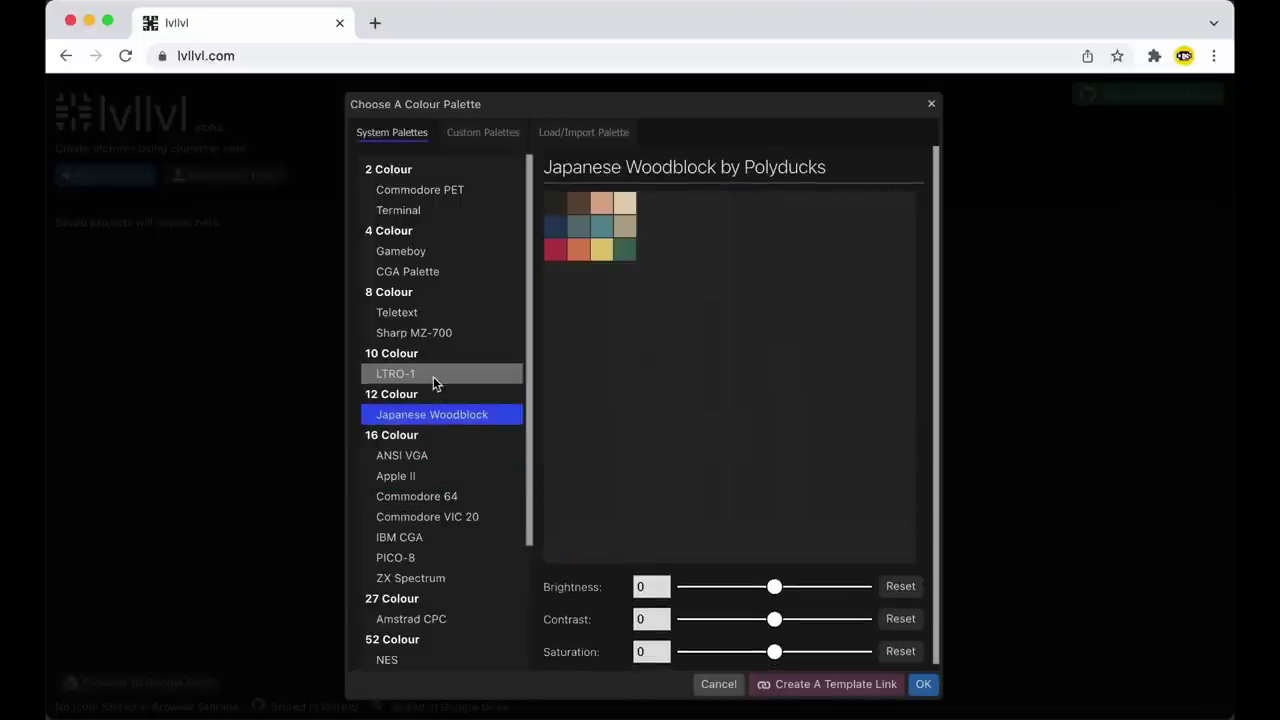
left_click(431, 373)
left_click(424, 254)
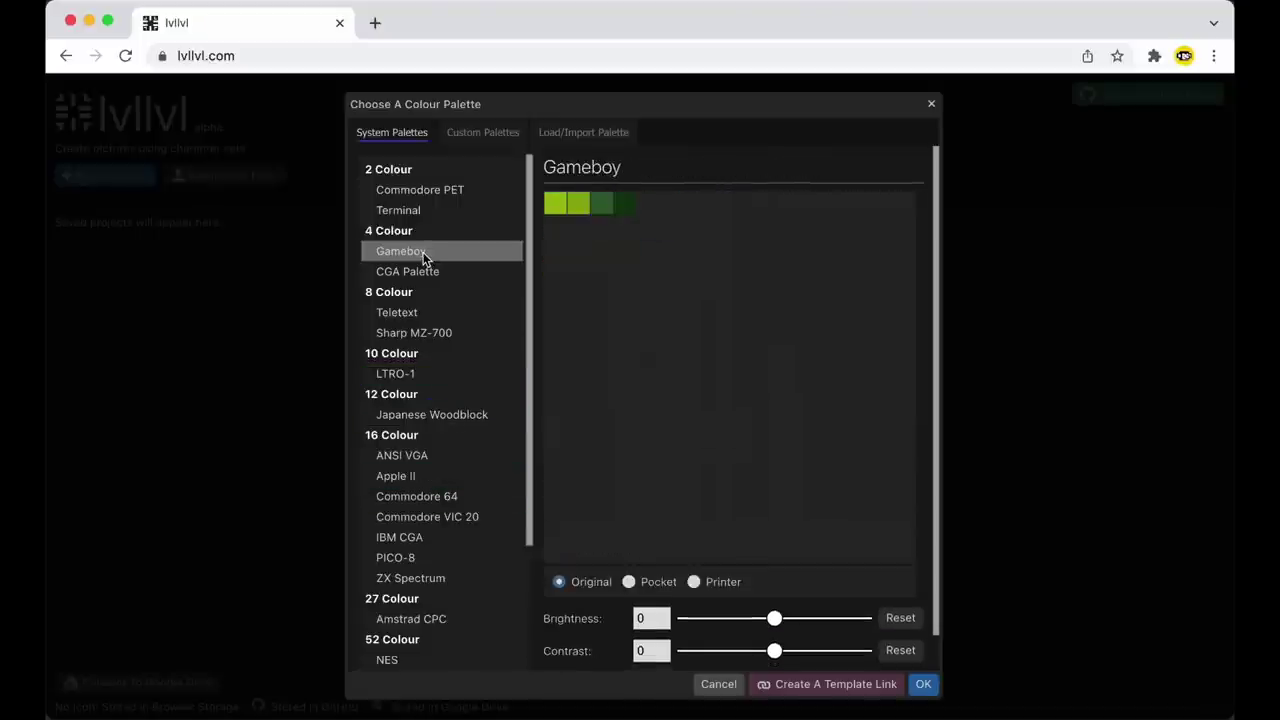
left_click(422, 577)
left_click(422, 557)
left_click(465, 505)
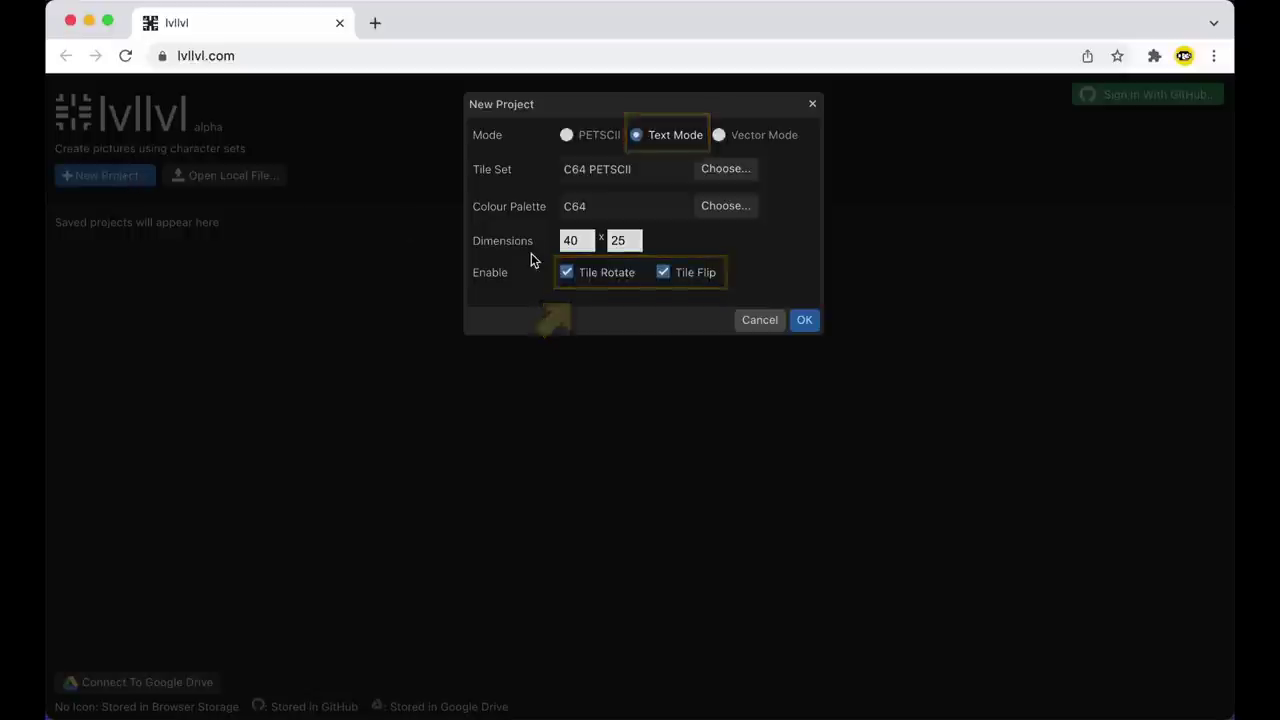
Set the canvas dimensions to 40 x 32 tiles and create the project.
left_click_drag(628, 247, 612, 247)
type("20")
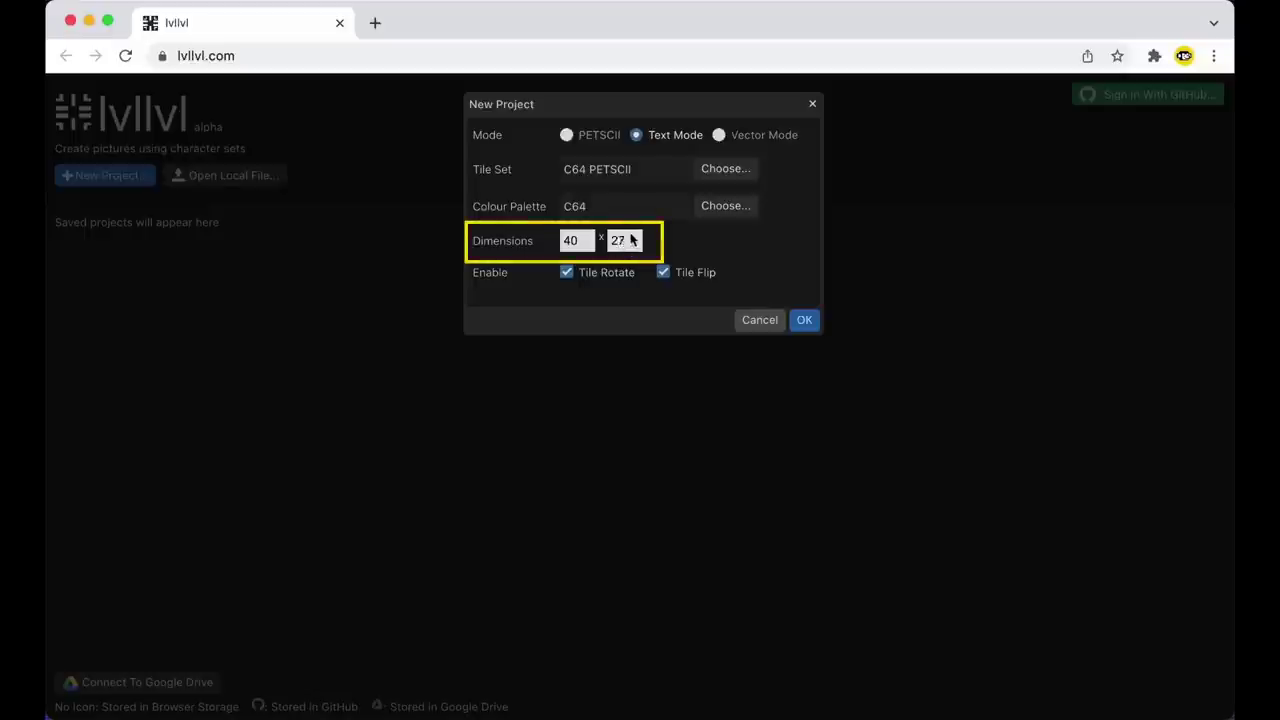
double_click(632, 246)
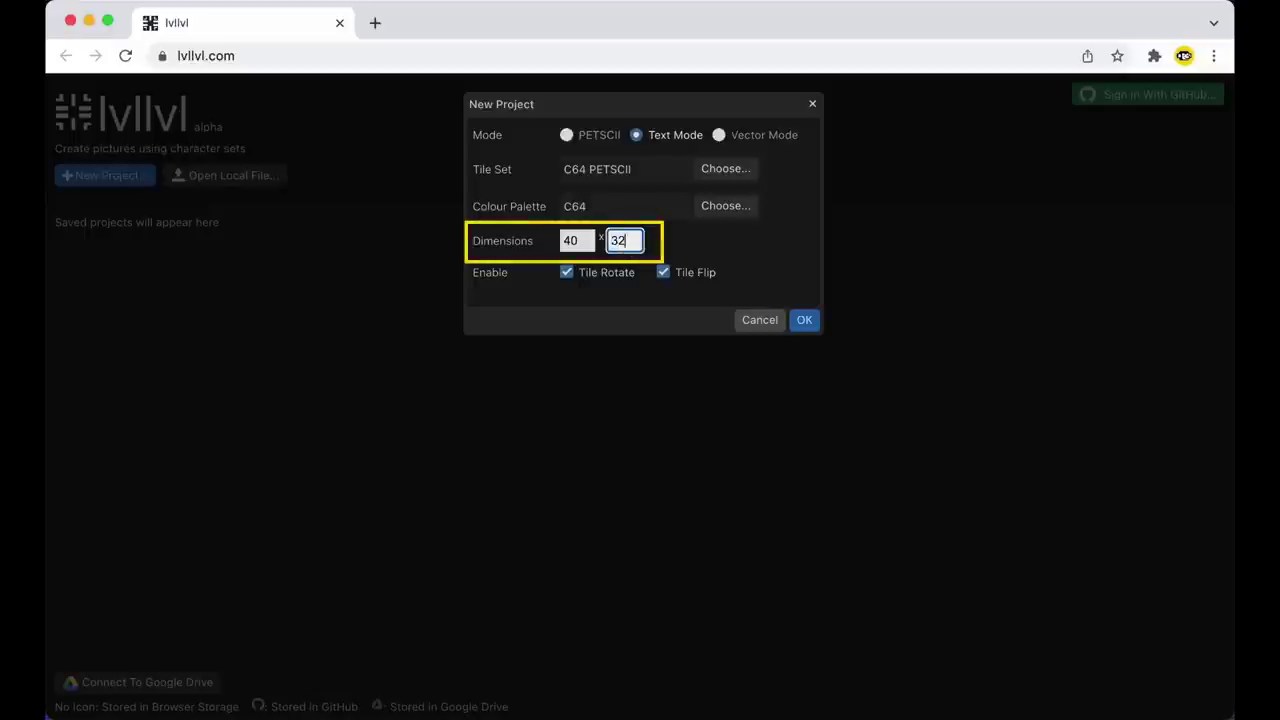
left_click(803, 320)
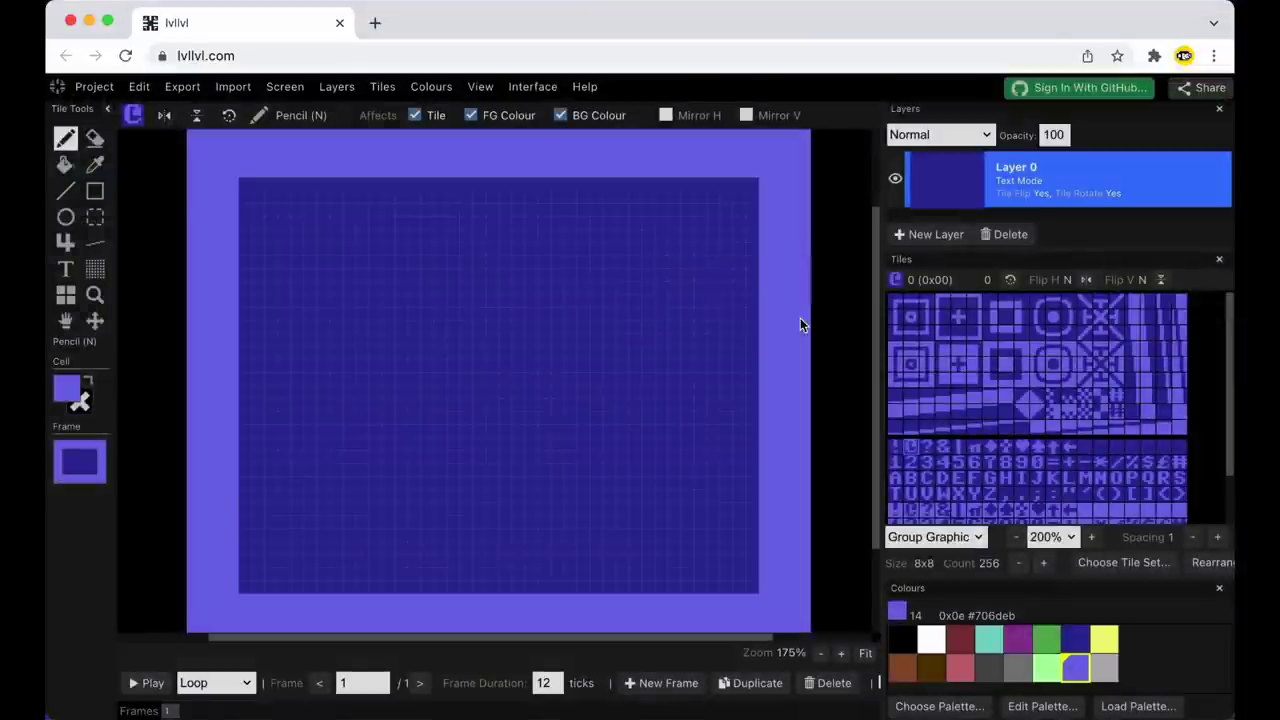
Set the frame's border colour to dark grey and its background colour to black.
left_click(95, 472)
left_click(200, 505)
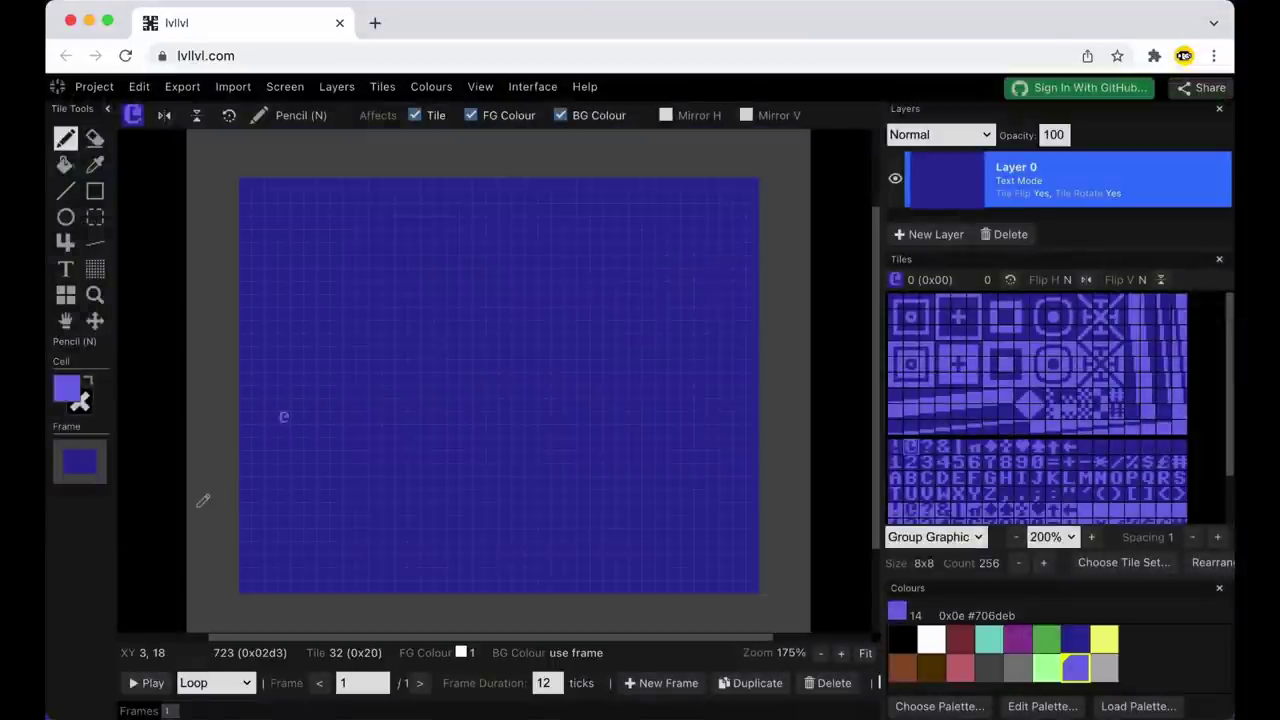
left_click(80, 461)
left_click(127, 480)
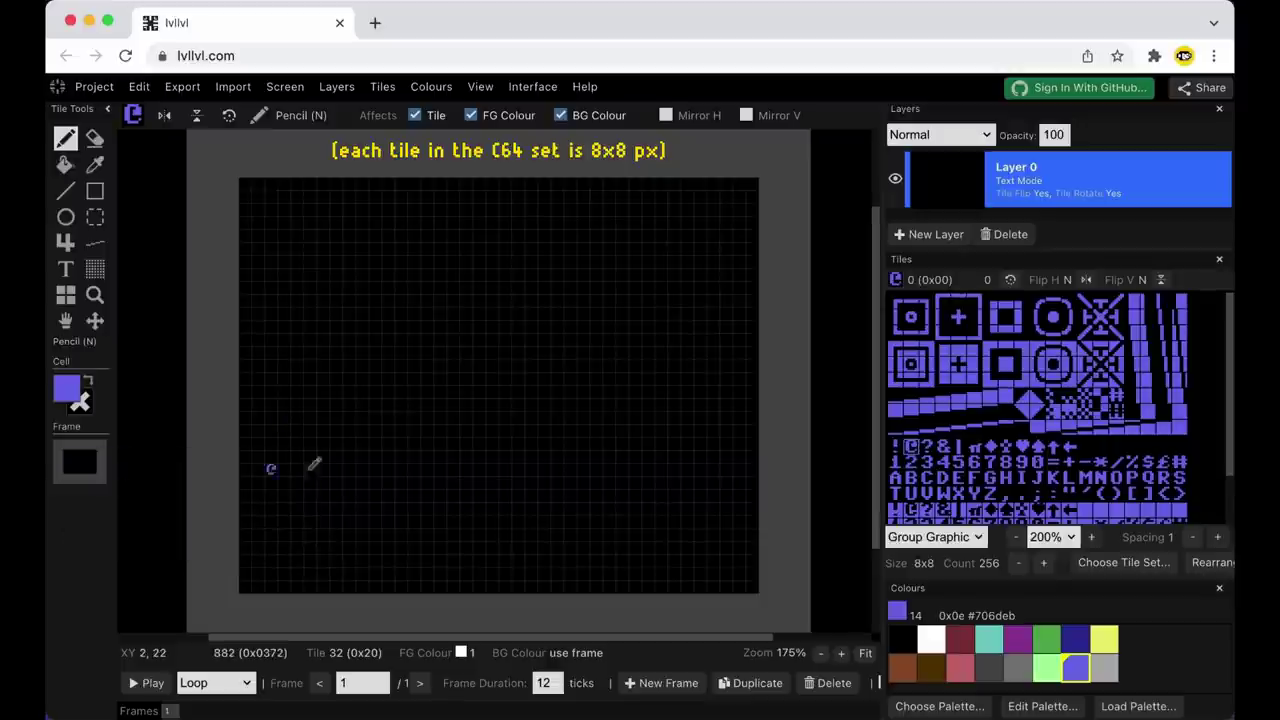
Draw a filled dark blue circle about 21 tiles across with the Oval tool and the solid block tile.
left_click(1007, 373)
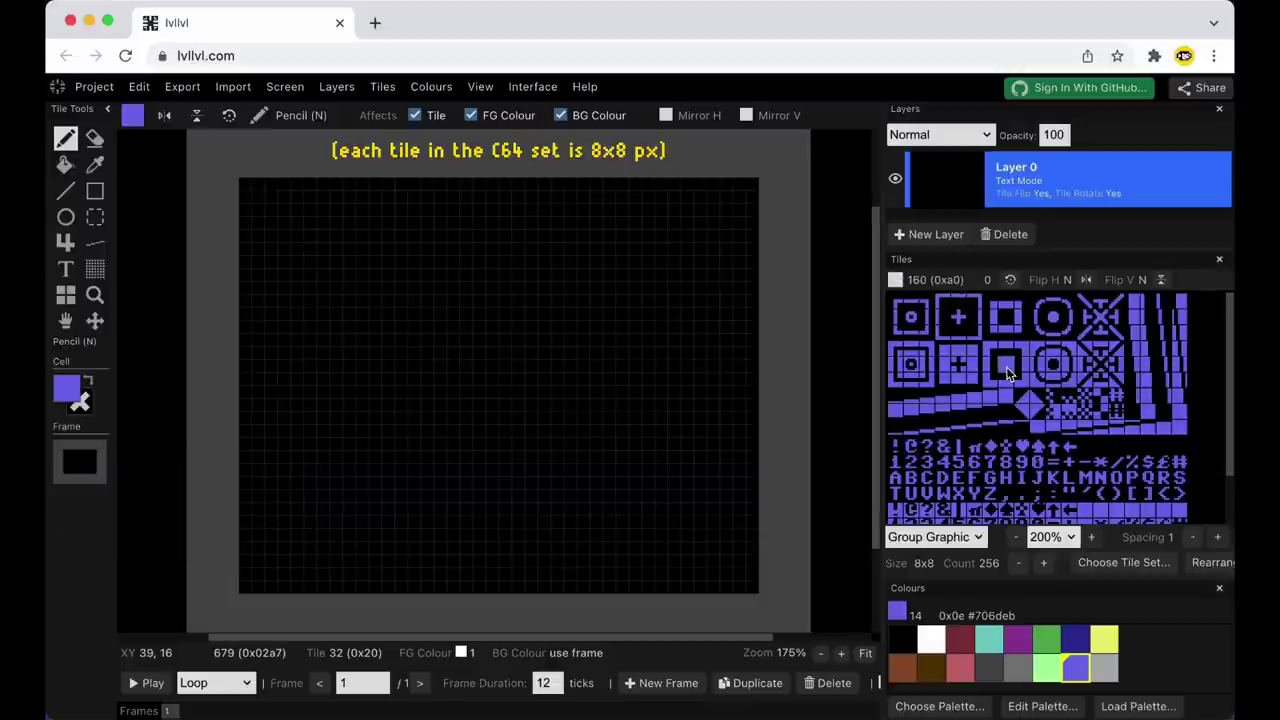
left_click(1077, 641)
left_click(67, 218)
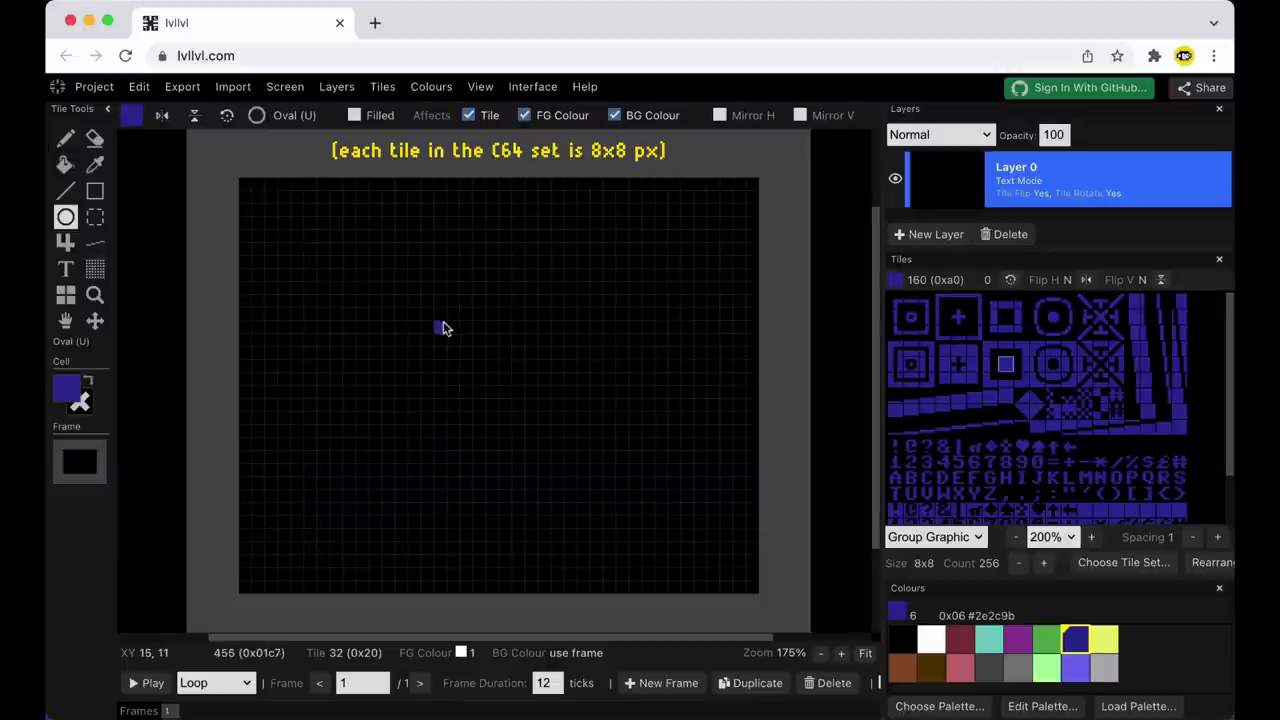
left_click_drag(404, 287, 600, 498)
key("super+z")
left_click(355, 115)
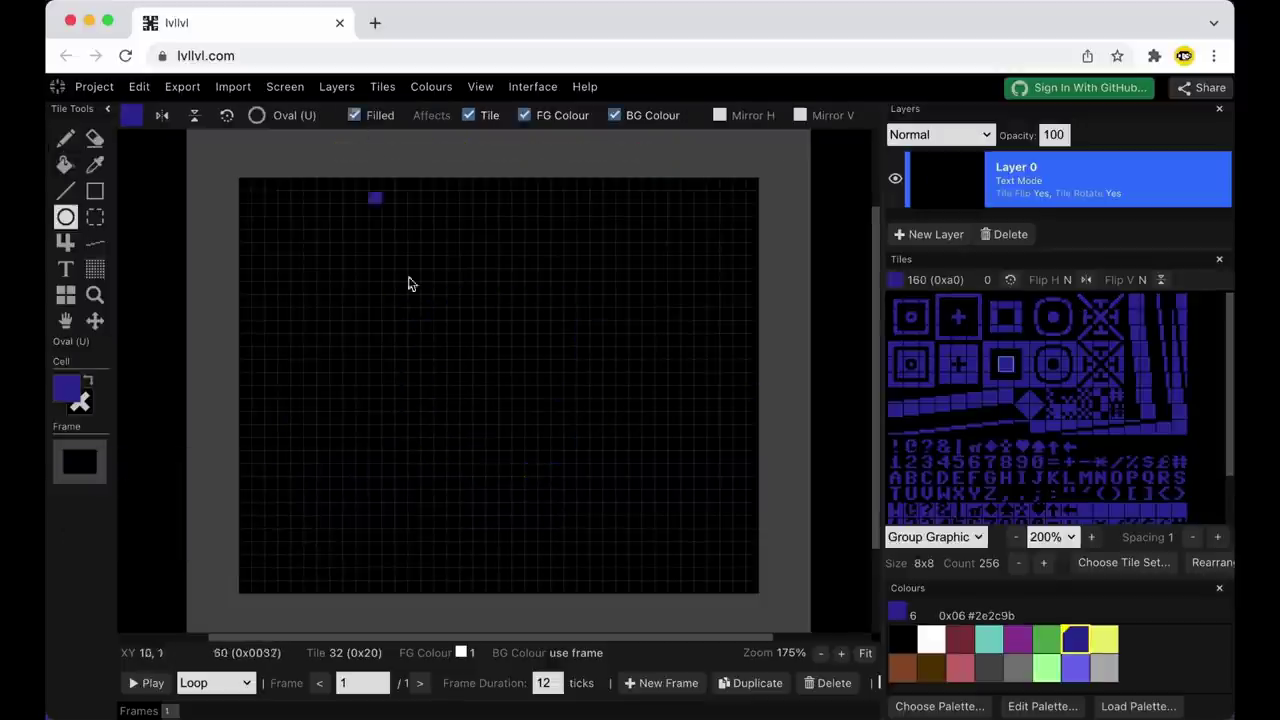
left_click_drag(392, 280, 643, 540)
Select the blue circle and move it one tile left and two tiles up.
left_click(95, 217)
left_click_drag(360, 220, 730, 565)
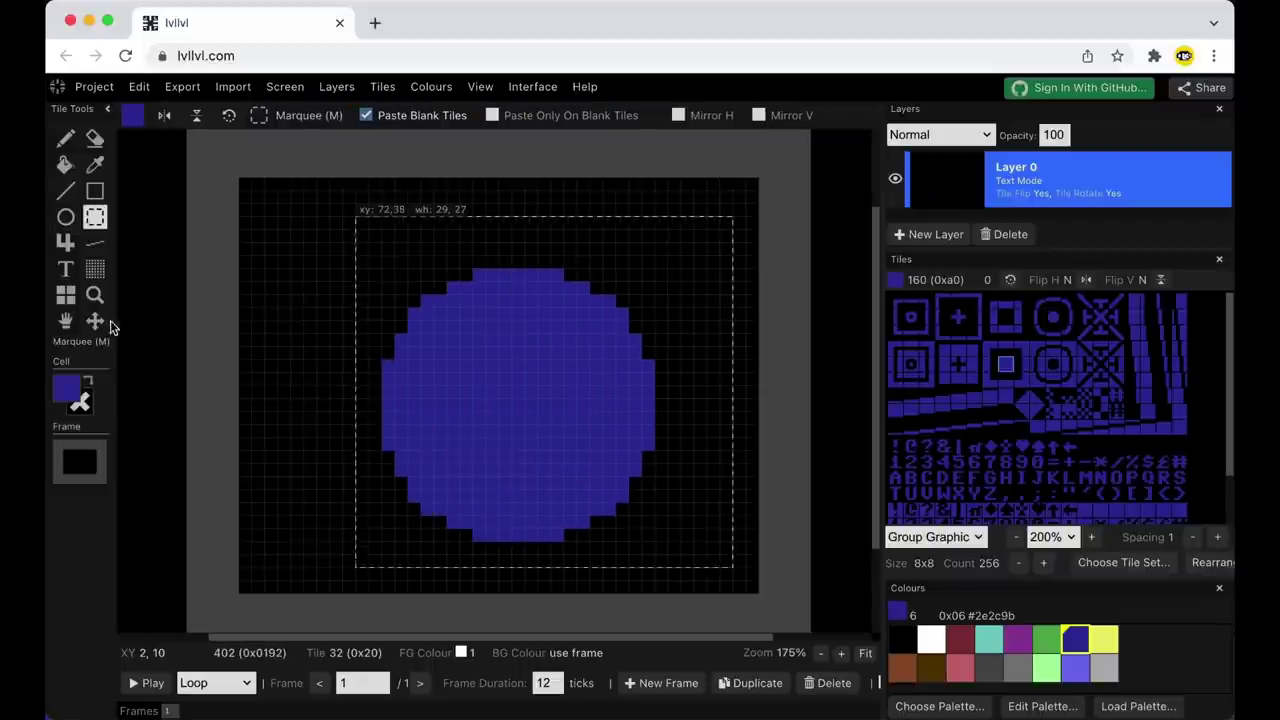
left_click(95, 320)
left_click_drag(479, 368, 460, 345)
left_click(308, 275)
left_click(265, 241)
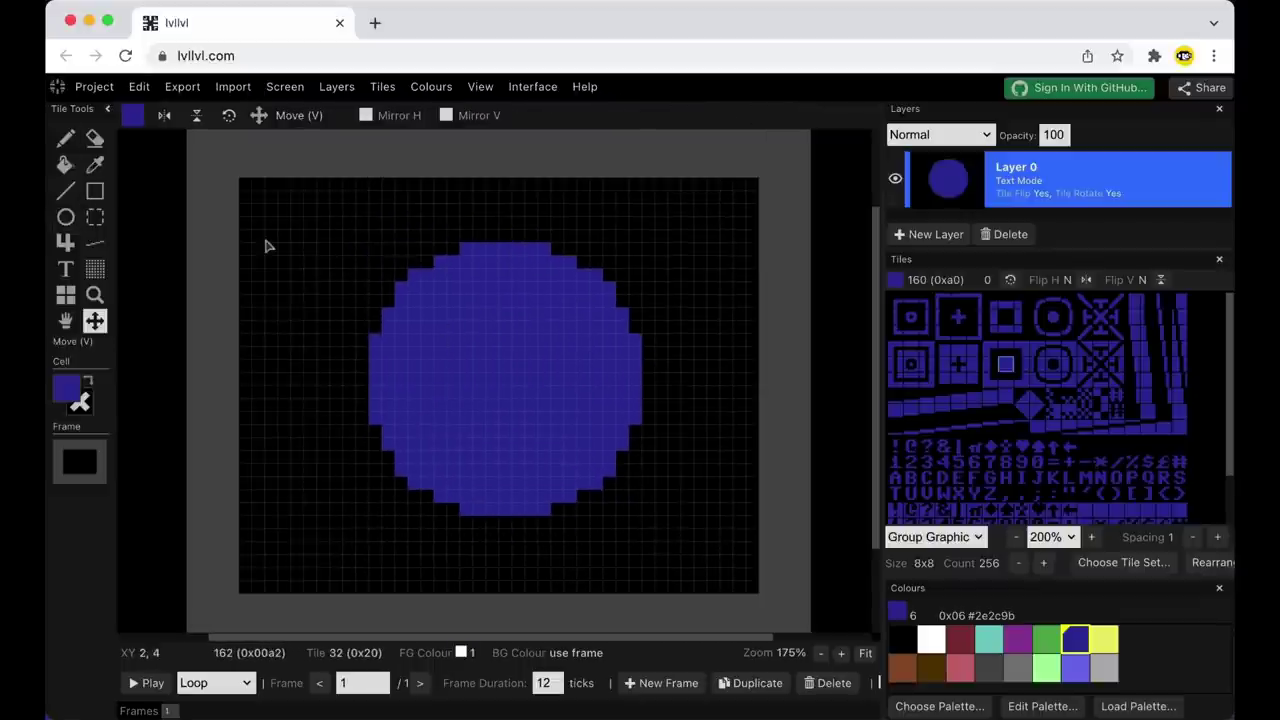
Paint a pink face on the lower half of the circle with a dark blue notch at its top centre.
left_click(66, 138)
left_click(960, 668)
mouse_move(423, 385)
left_mouse_down()
mouse_move(563, 394)
mouse_move(450, 412)
left_mouse_up()
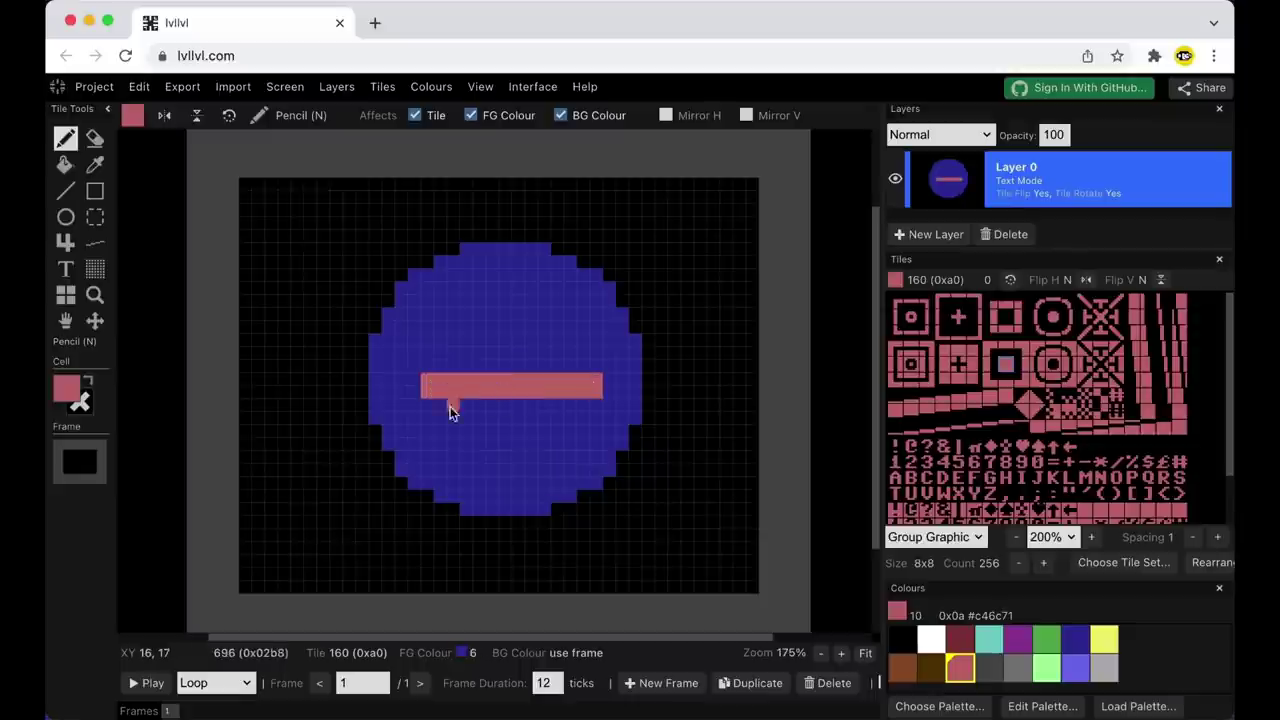
mouse_move(515, 515)
left_mouse_down()
mouse_move(466, 494)
mouse_move(527, 486)
mouse_move(452, 402)
left_mouse_up()
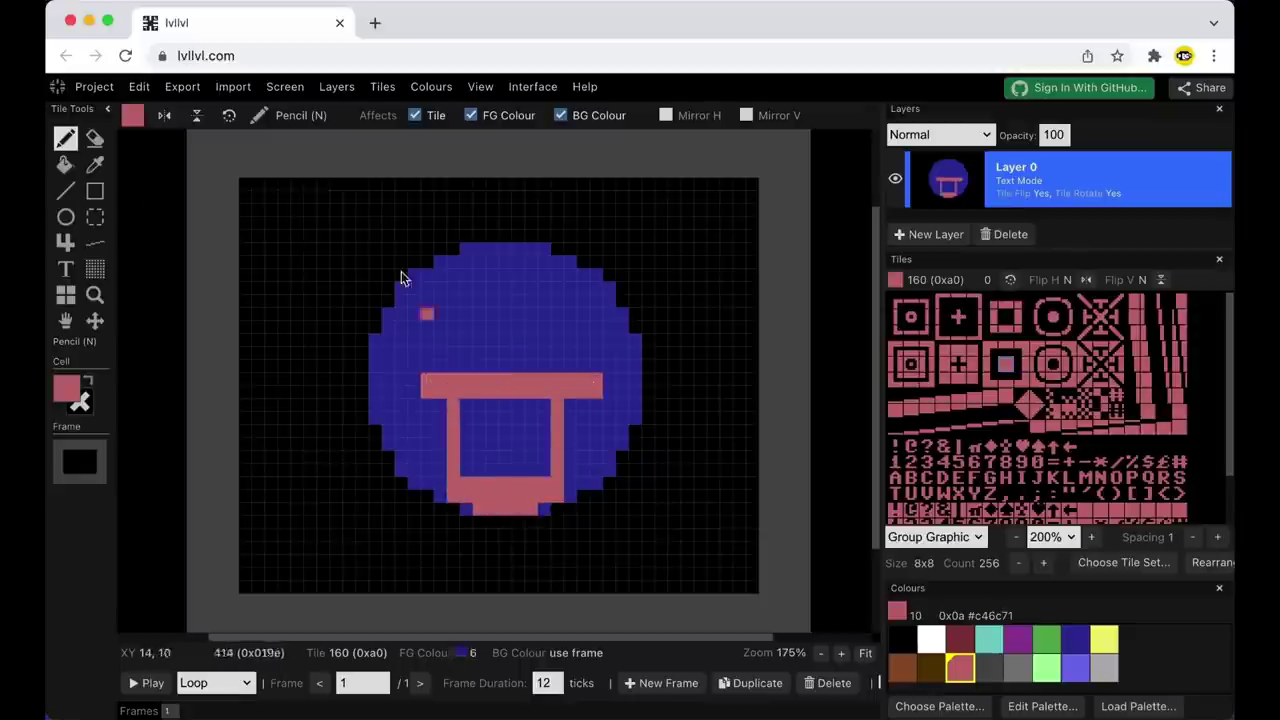
left_click_drag(441, 470, 567, 412)
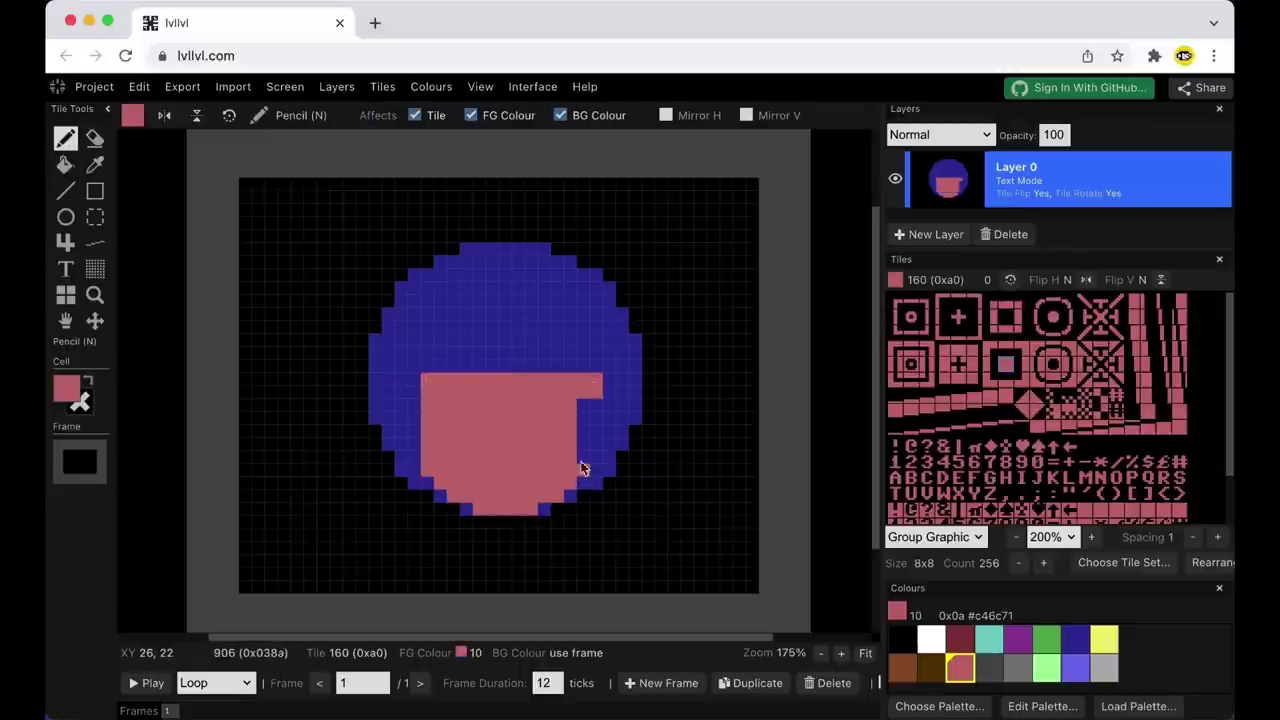
left_click_drag(582, 464, 597, 393)
left_click(1075, 640)
mouse_move(506, 380)
left_mouse_down()
mouse_move(506, 393)
mouse_move(518, 379)
left_mouse_up()
Draw two black pupils on the face and surround their sides and tops with white.
left_click(902, 638)
left_click_drag(543, 424, 557, 402)
mouse_move(453, 424)
left_mouse_down()
mouse_move(451, 406)
mouse_move(466, 404)
left_mouse_up()
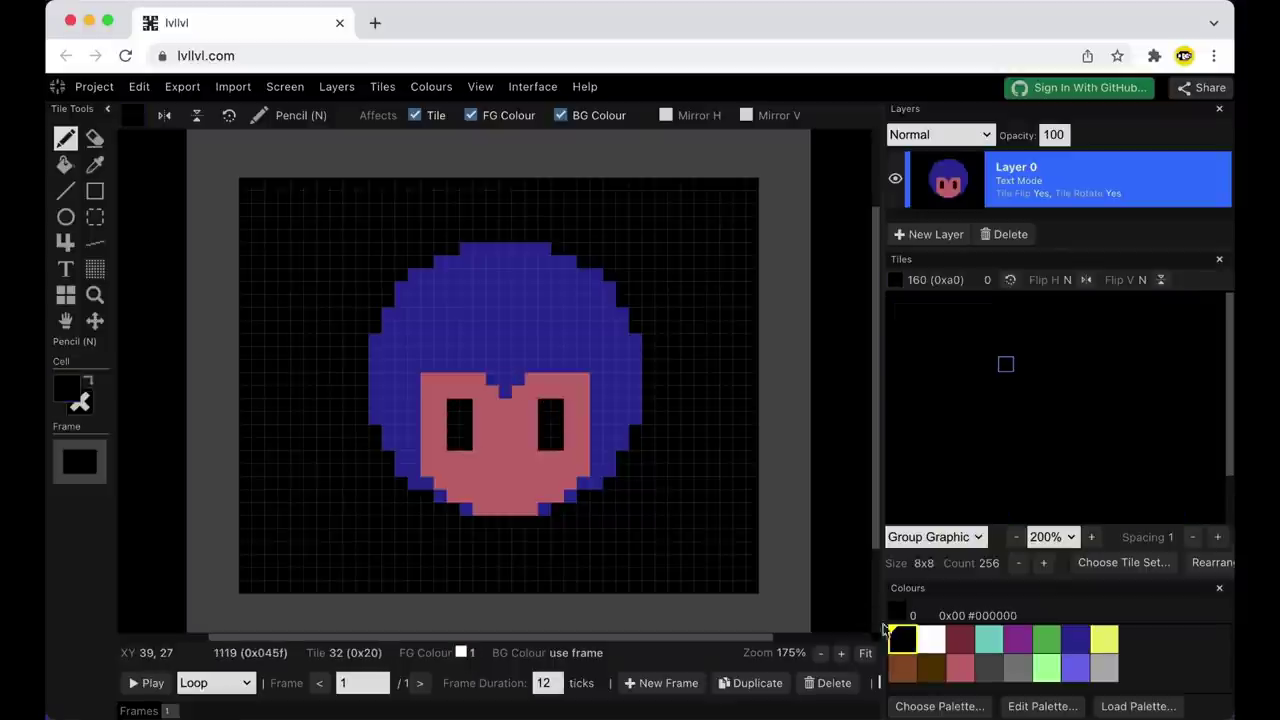
left_click(929, 638)
mouse_move(531, 444)
left_mouse_down()
mouse_move(528, 407)
mouse_move(570, 444)
left_mouse_up()
mouse_move(480, 442)
left_mouse_down()
mouse_move(465, 392)
mouse_move(441, 444)
left_mouse_up()
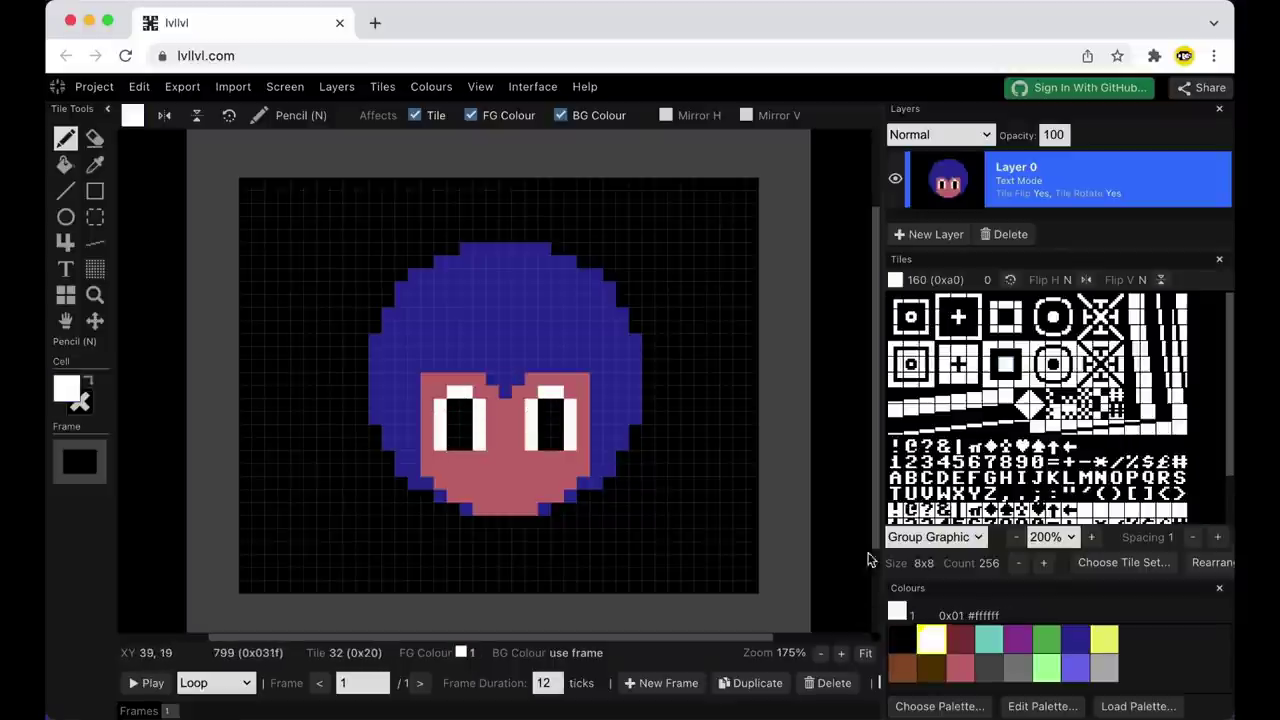
Add a one-tile black nose between the eyes and shift the whole face up one tile.
left_click(902, 638)
left_click(505, 459)
key("super+z")
key("m")
left_click_drag(426, 379, 581, 532)
key("v")
left_click_drag(500, 409, 499, 395)
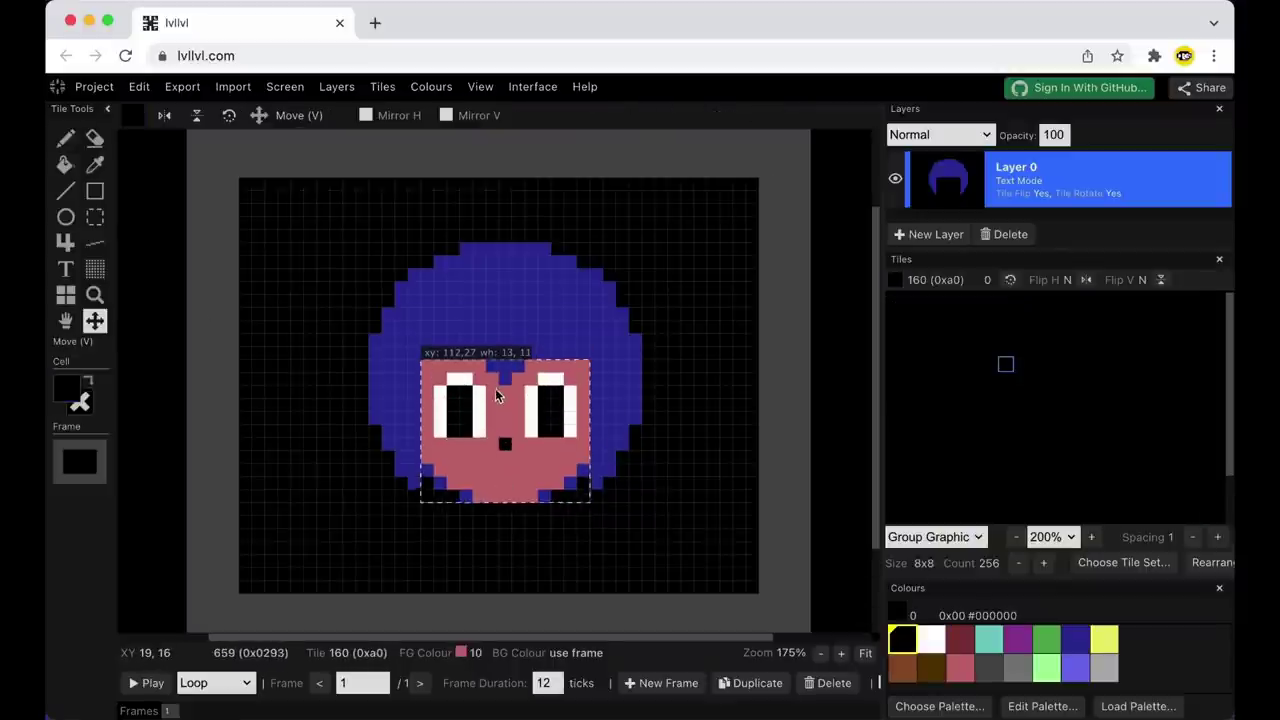
key("super+d")
Copy and paste the face area so the chin is filled, and draw a black open mouth below the nose.
key("m")
key("super+c")
key("super+v")
mouse_move(586, 511)
left_mouse_down()
mouse_move(426, 470)
mouse_move(532, 484)
left_mouse_up()
key("super+d")
left_click(66, 138)
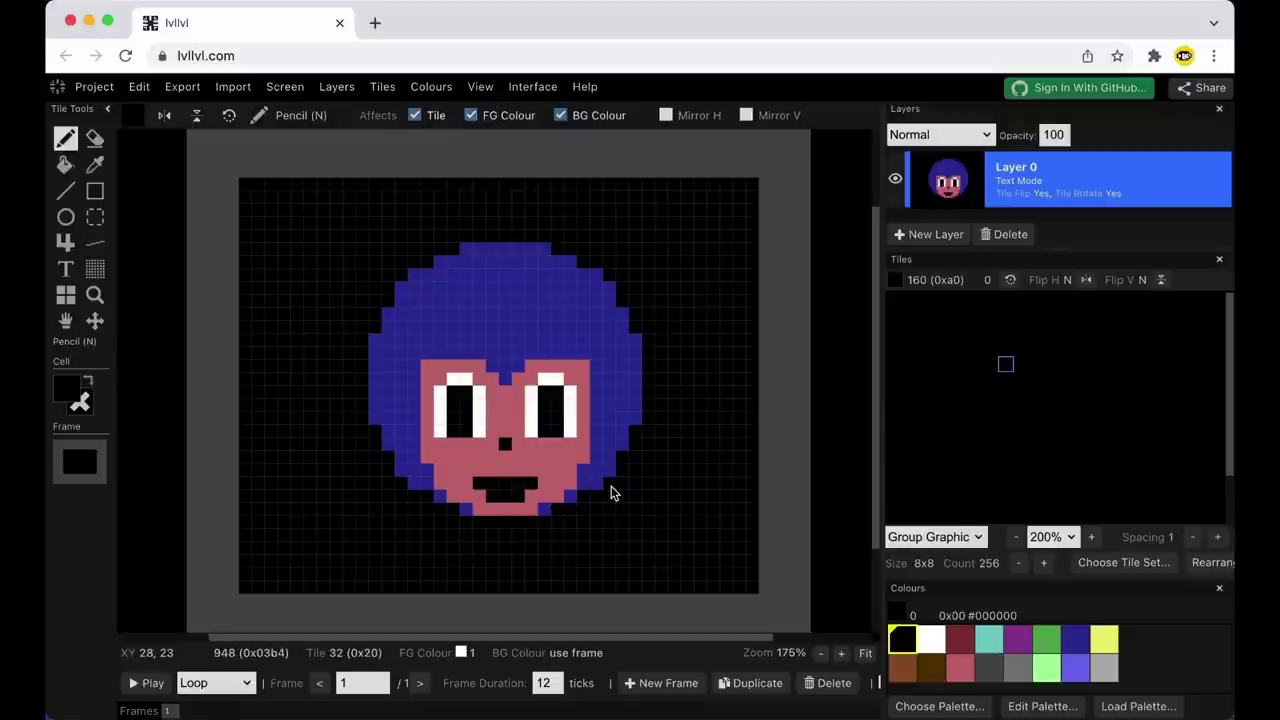
Fill the pink skin of the face with yellow.
left_click(1104, 638)
left_click(66, 164)
left_click(437, 371)
Paint pink shading along the top and sides of the face and a pink tongue inside the mouth.
left_click(960, 667)
mouse_move(428, 470)
left_mouse_down()
mouse_move(428, 426)
mouse_move(566, 371)
mouse_move(583, 457)
left_mouse_up()
left_click_drag(518, 483, 492, 483)
left_click(505, 496)
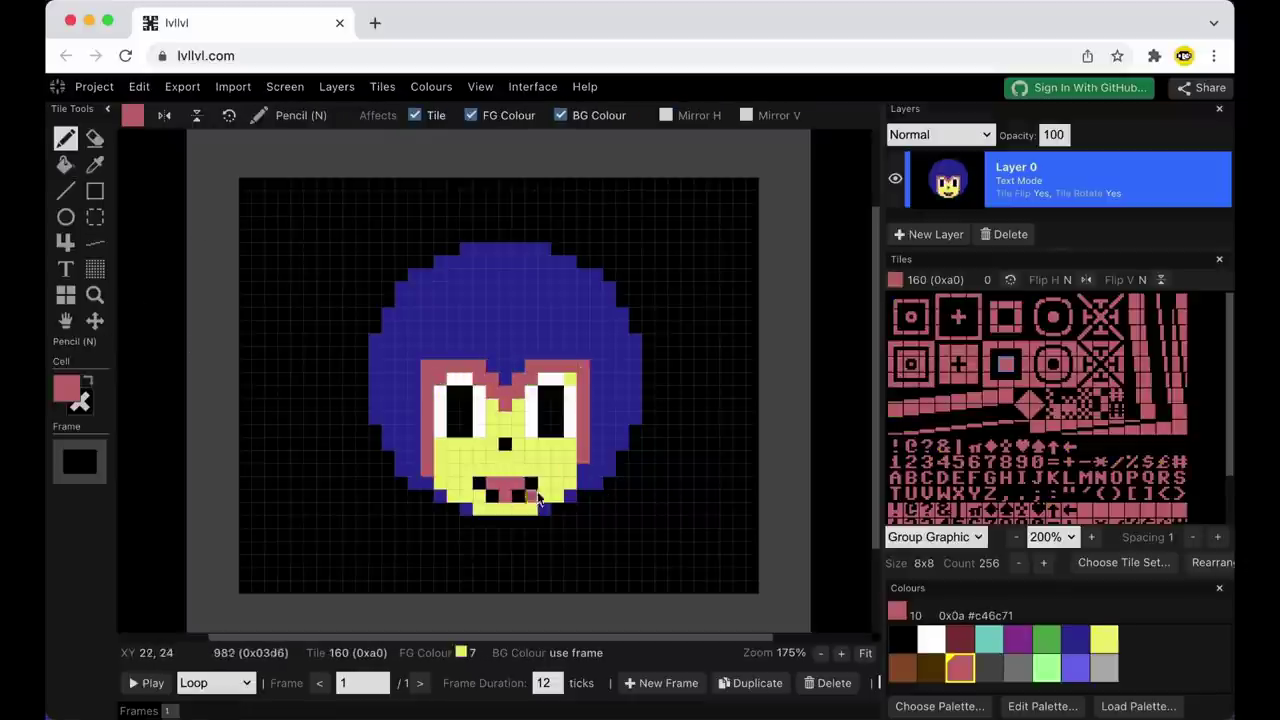
Draw a black outline around the top and both sides of the face.
left_click(902, 638)
mouse_move(505, 379)
left_mouse_down()
mouse_move(491, 368)
mouse_move(414, 470)
left_mouse_up()
mouse_move(596, 470)
left_mouse_down()
mouse_move(569, 353)
mouse_move(518, 366)
left_mouse_up()
Draw cyan ear pieces two tiles wide on both sides of the helmet, matching their heights.
left_click(989, 638)
left_click_drag(636, 392, 636, 470)
left_click_drag(649, 470, 649, 392)
left_click(95, 190)
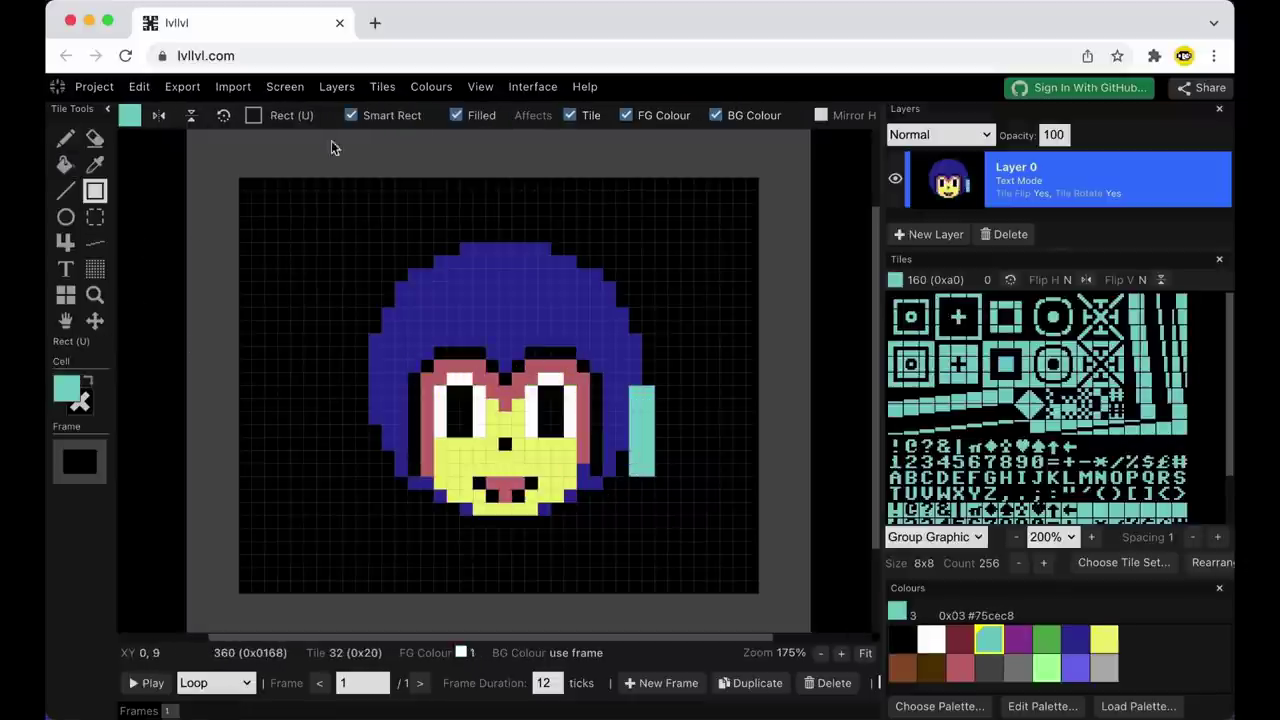
left_click(351, 116)
left_click_drag(375, 392, 362, 457)
left_click(95, 165)
left_click_drag(636, 470, 649, 470)
Draw two cyan crest blocks down the centre of the helmet's top, separated from the blue by black gaps.
left_click(95, 190)
left_click_drag(492, 301, 518, 327)
left_click_drag(492, 275, 518, 236)
left_click(95, 165)
left_click_drag(531, 327, 531, 249)
Draw a dark blue neck below the chin and cyan shoulders reaching the canvas's lower edge.
left_click(1073, 639)
left_click(1006, 364)
mouse_move(545, 535)
left_mouse_down()
mouse_move(456, 523)
mouse_move(545, 548)
left_mouse_up()
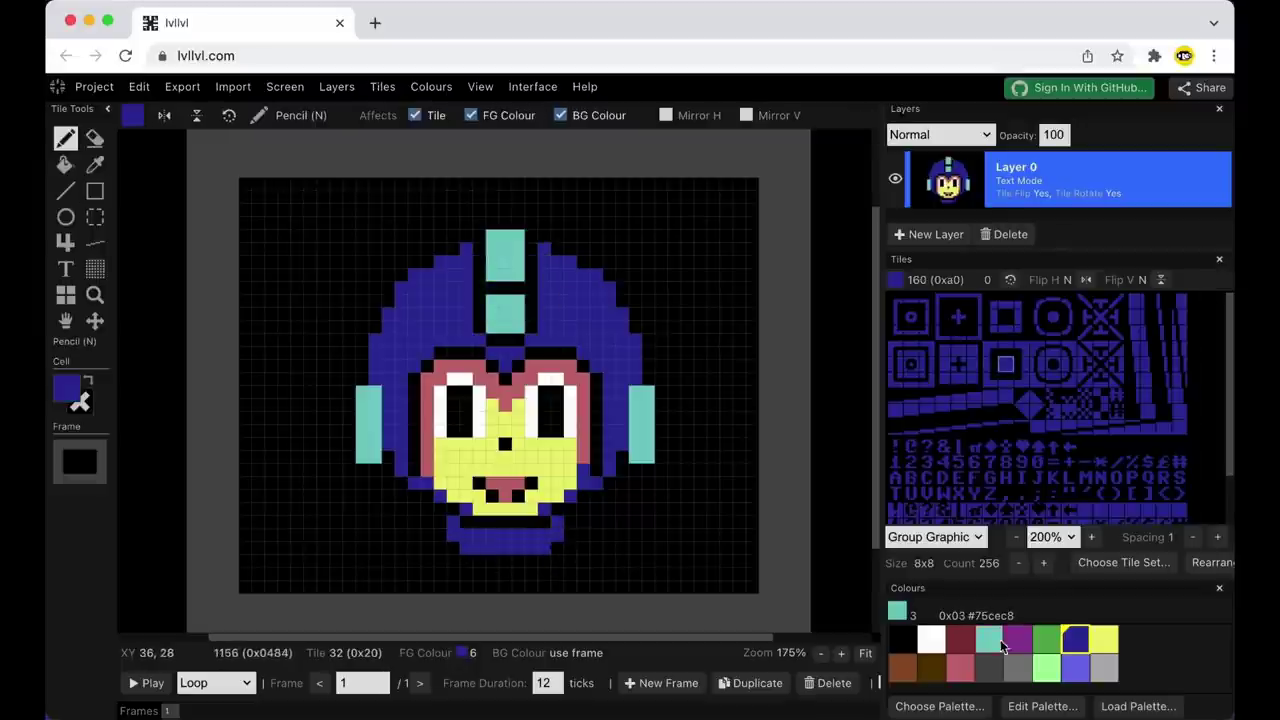
left_click(996, 641)
mouse_move(440, 535)
left_mouse_down()
mouse_move(550, 561)
mouse_move(426, 585)
mouse_move(598, 578)
mouse_move(401, 588)
left_mouse_up()
left_click_drag(610, 562, 624, 587)
left_click_drag(388, 575, 388, 588)
Widen the whites of both eyes outward and add cyan irises beside the pupils.
left_click(931, 639)
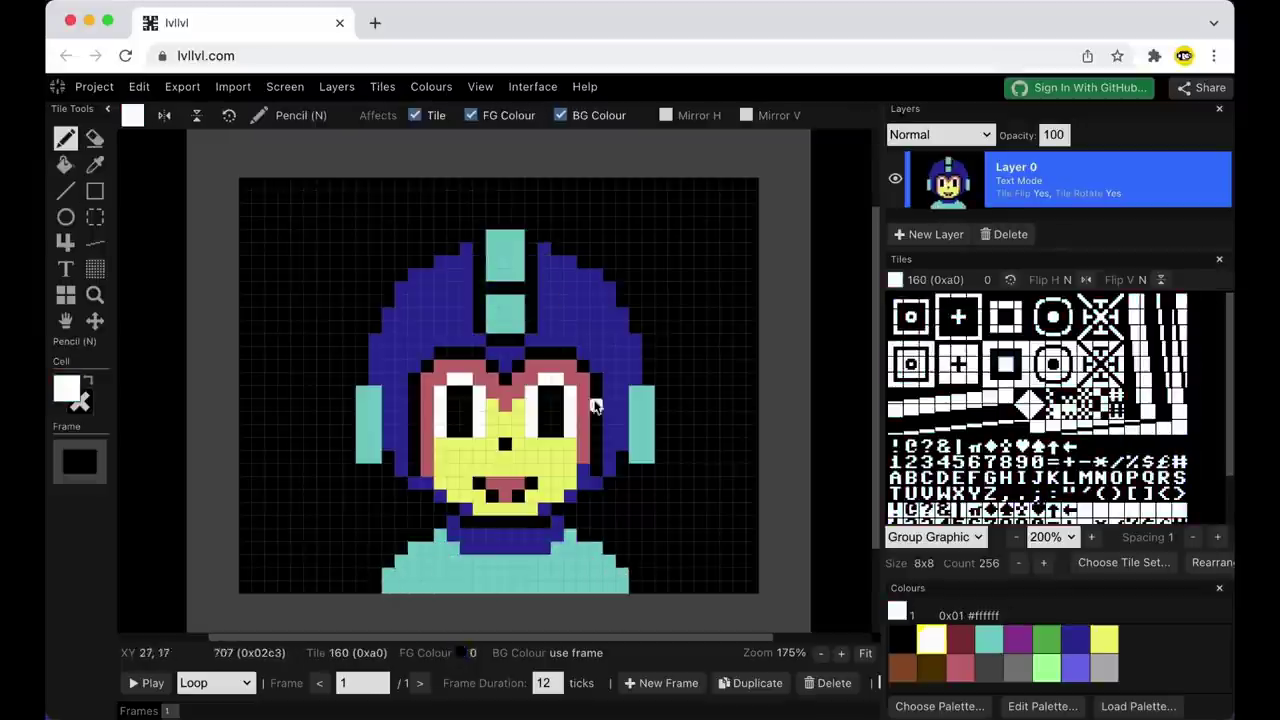
left_click_drag(583, 392, 583, 431)
left_click_drag(427, 392, 427, 431)
left_click(989, 639)
left_click(544, 418)
Use the blank tile to redraw the black outline further out around both sides of the face.
left_click(903, 639)
left_click(989, 639)
left_click(1006, 320)
left_click_drag(583, 353, 608, 447)
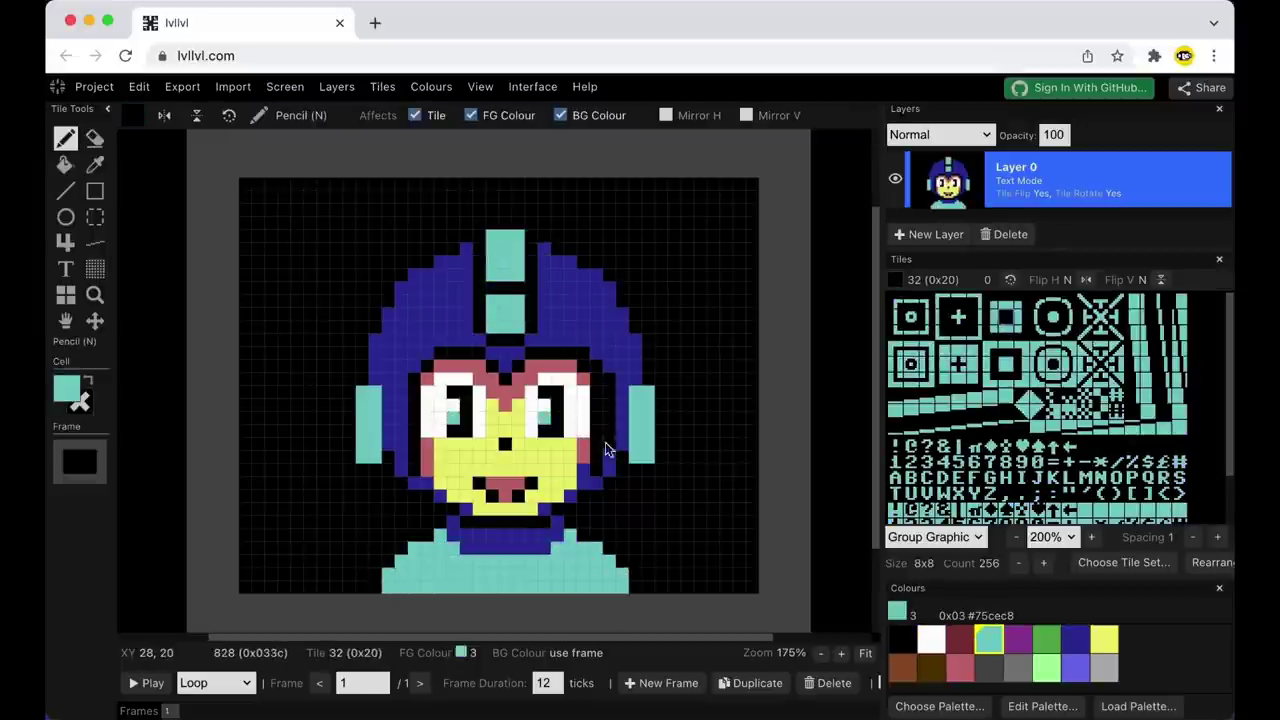
left_click_drag(427, 353, 402, 445)
Add white highlights to the tops of both crest blocks and a light purple highlight to the helmet's left side.
left_click(931, 639)
left_click(1006, 364)
left_click_drag(492, 301, 518, 301)
left_click(1075, 668)
left_click_drag(428, 288, 440, 300)
Extend both cyan ear pieces outward by one tile.
left_click(989, 639)
left_click_drag(661, 405, 663, 446)
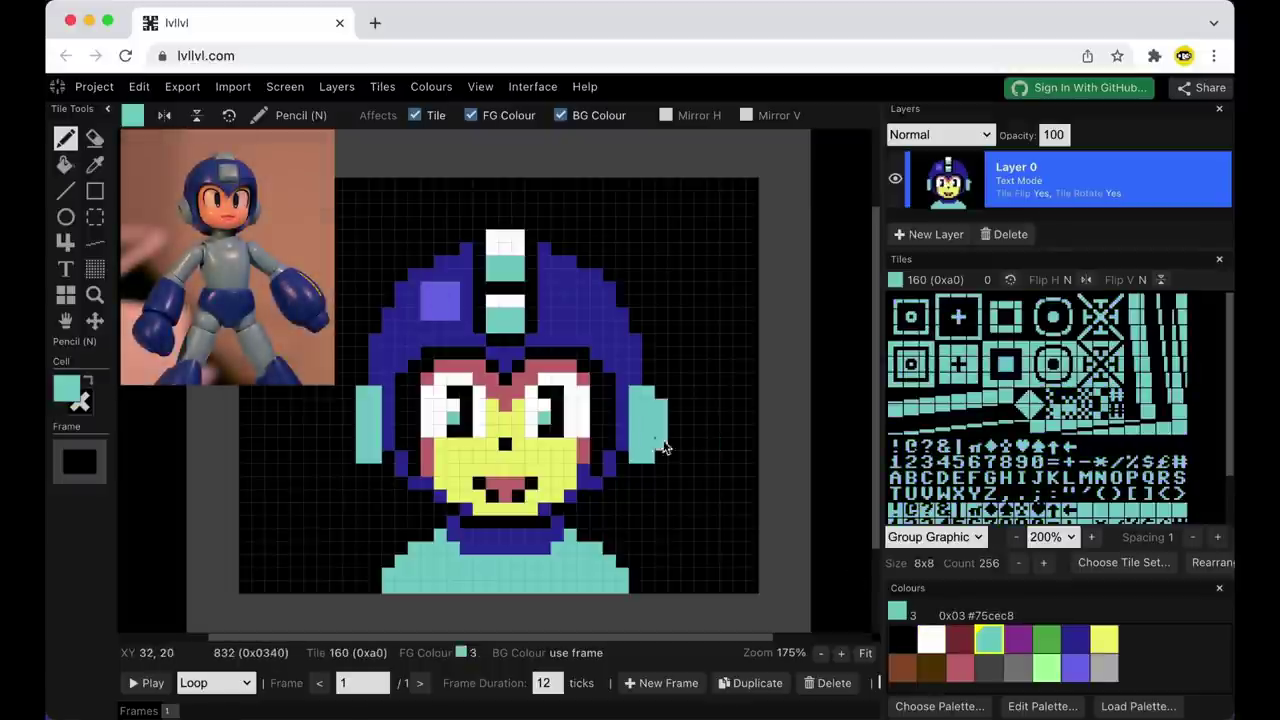
left_click_drag(349, 405, 349, 445)
Select the upper part of the head above the eyes and move it up one tile.
left_click(1006, 320)
left_click(95, 217)
left_click_drag(349, 379, 648, 223)
left_click(95, 321)
left_click_drag(473, 310, 473, 297)
Curve the light red brows outward and down around the eyes with solid tiles, and extend the dark blue helmet beside them.
left_click(960, 668)
left_click(1006, 364)
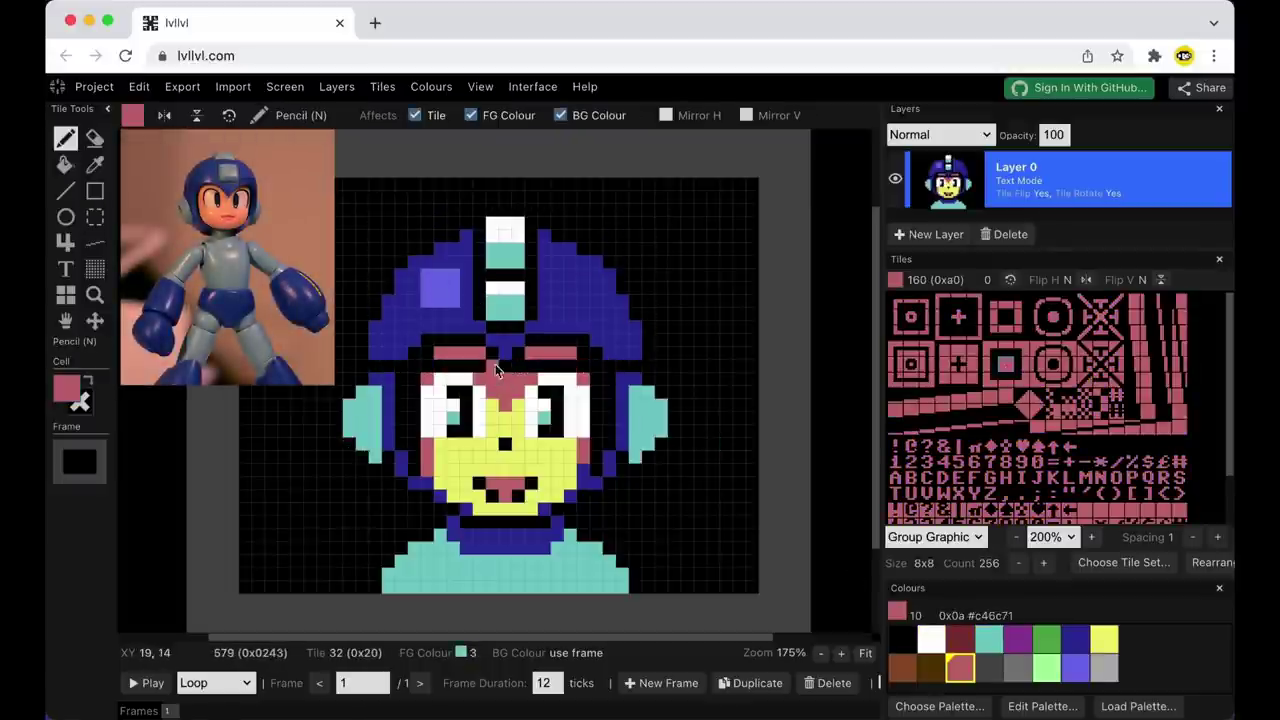
left_click_drag(492, 366, 414, 446)
left_click(1075, 639)
mouse_move(596, 446)
left_mouse_down()
mouse_move(596, 360)
mouse_move(635, 367)
left_mouse_up()
left_click_drag(388, 366, 375, 366)
Use the blank tile to redraw the black outline around the eyes, cheeks and upper brows.
left_click(1006, 320)
mouse_move(583, 367)
left_mouse_down()
mouse_move(414, 405)
mouse_move(427, 444)
left_mouse_up()
left_click_drag(583, 444, 597, 422)
mouse_move(531, 353)
left_mouse_down()
mouse_move(504, 382)
mouse_move(479, 353)
left_mouse_up()
left_click_drag(427, 353, 414, 366)
Paint solid dark blue tiles across the helmet just below the crest and touch up its lower right side.
left_click(1006, 364)
mouse_move(479, 340)
left_mouse_down()
mouse_move(492, 354)
mouse_move(546, 341)
left_mouse_up()
left_click(466, 340)
left_click(598, 467)
Lower the chin with a row of yellow tiles and add light red shading down both sides of the jaw.
left_click(1104, 639)
left_click_drag(544, 509, 466, 509)
left_click(960, 668)
left_click_drag(583, 470, 570, 496)
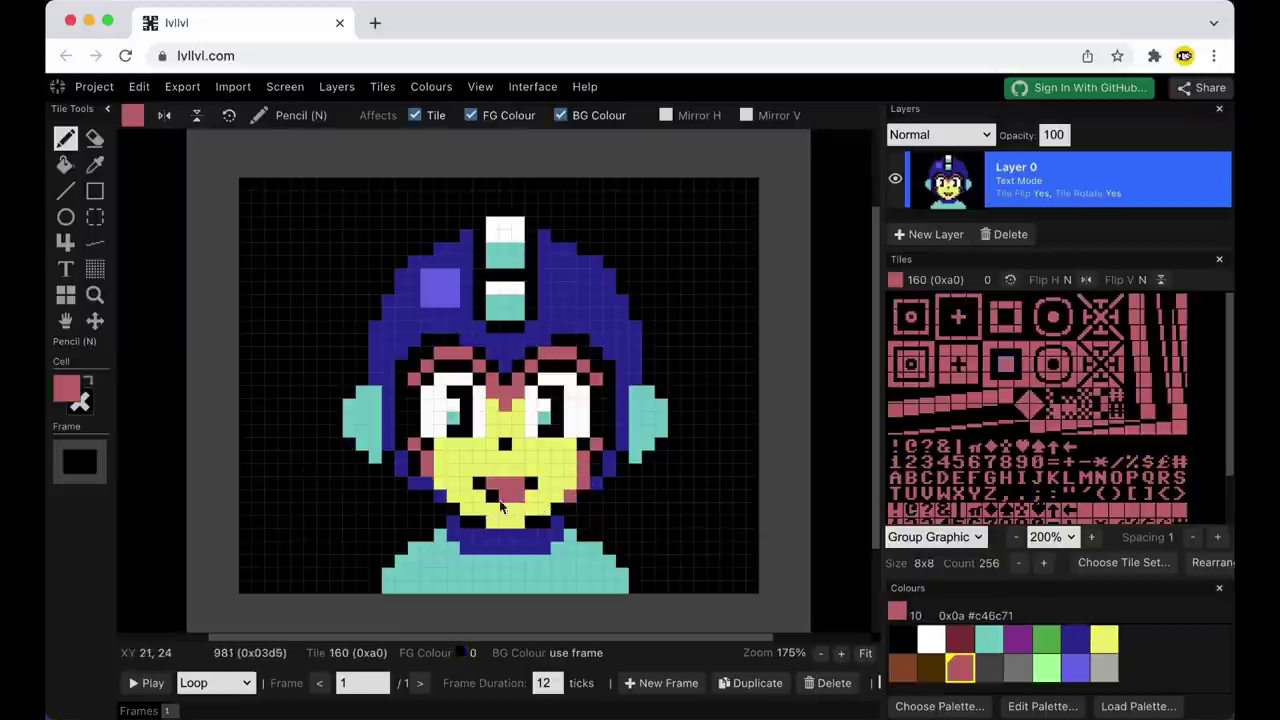
left_click_drag(440, 496, 414, 457)
left_click_drag(596, 457, 596, 470)
Restore the black outline along both cheeks with the blank tile and extend the helmet's lower corners in dark blue.
left_click(1006, 320)
left_click_drag(414, 457, 427, 484)
left_click_drag(596, 457, 583, 484)
left_click(1076, 639)
left_click(1006, 364)
left_click_drag(401, 484, 427, 497)
left_click_drag(583, 497, 609, 484)
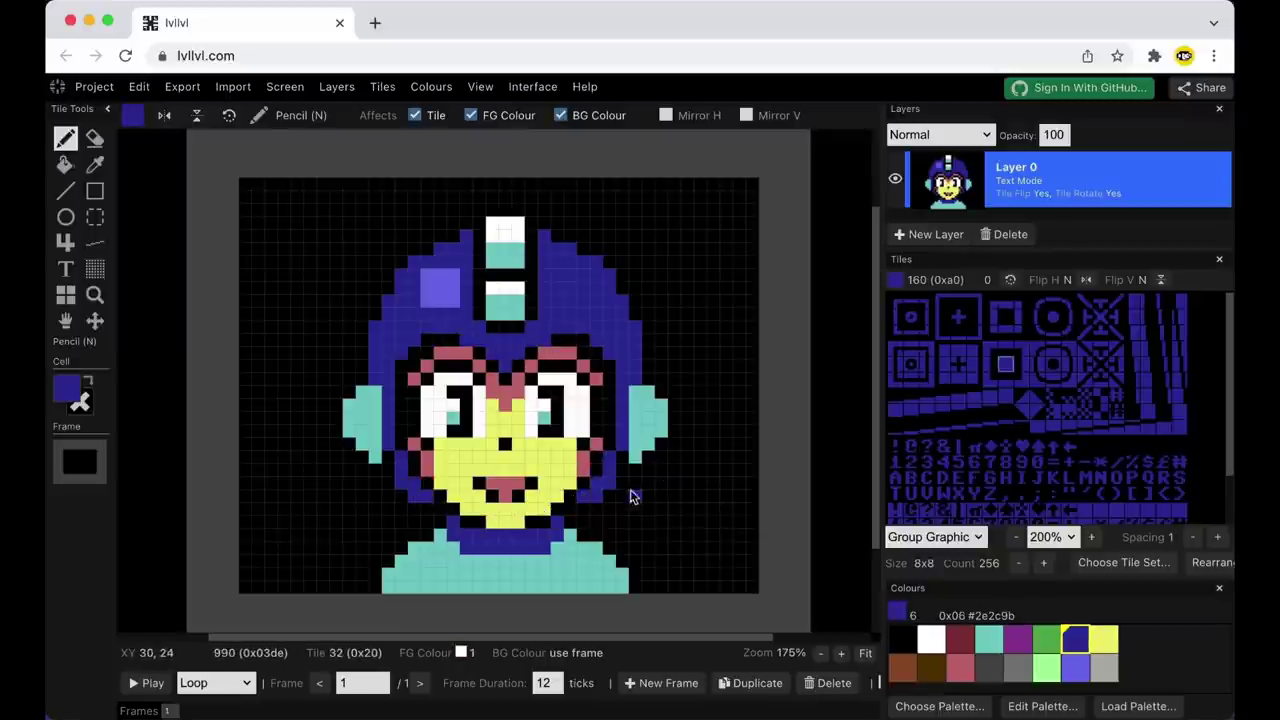
Widen the dark blue helmet by one tile above both ears and redraw its side edges next to the trimmed ear pieces.
left_click_drag(648, 380, 648, 340)
mouse_move(362, 380)
left_mouse_down()
mouse_move(362, 328)
mouse_move(375, 457)
left_mouse_up()
left_click(1006, 322)
left_click_drag(648, 392, 635, 457)
left_click(1006, 364)
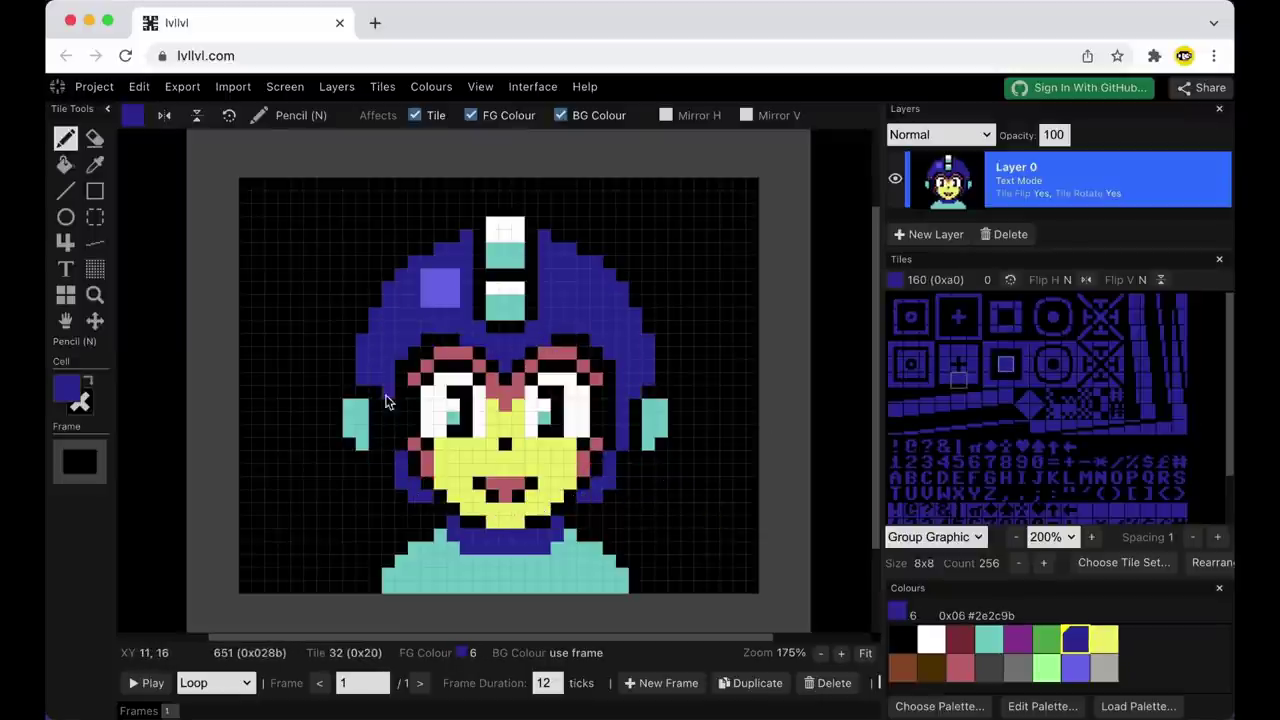
left_click_drag(386, 394, 388, 444)
Extend both cyan ear pieces up and outward by one tile so they slant in toward the jaw.
left_click(989, 639)
left_click_drag(661, 380, 674, 394)
left_click_drag(674, 394, 674, 418)
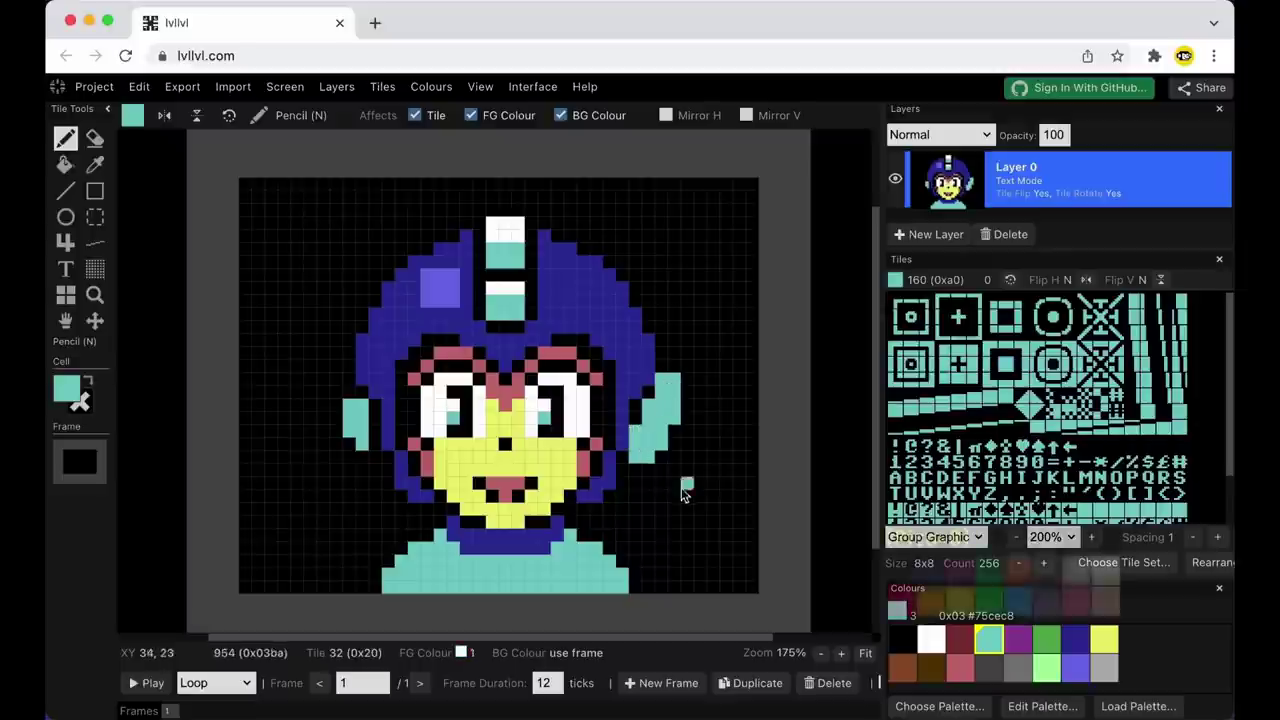
left_click_drag(337, 378, 337, 424)
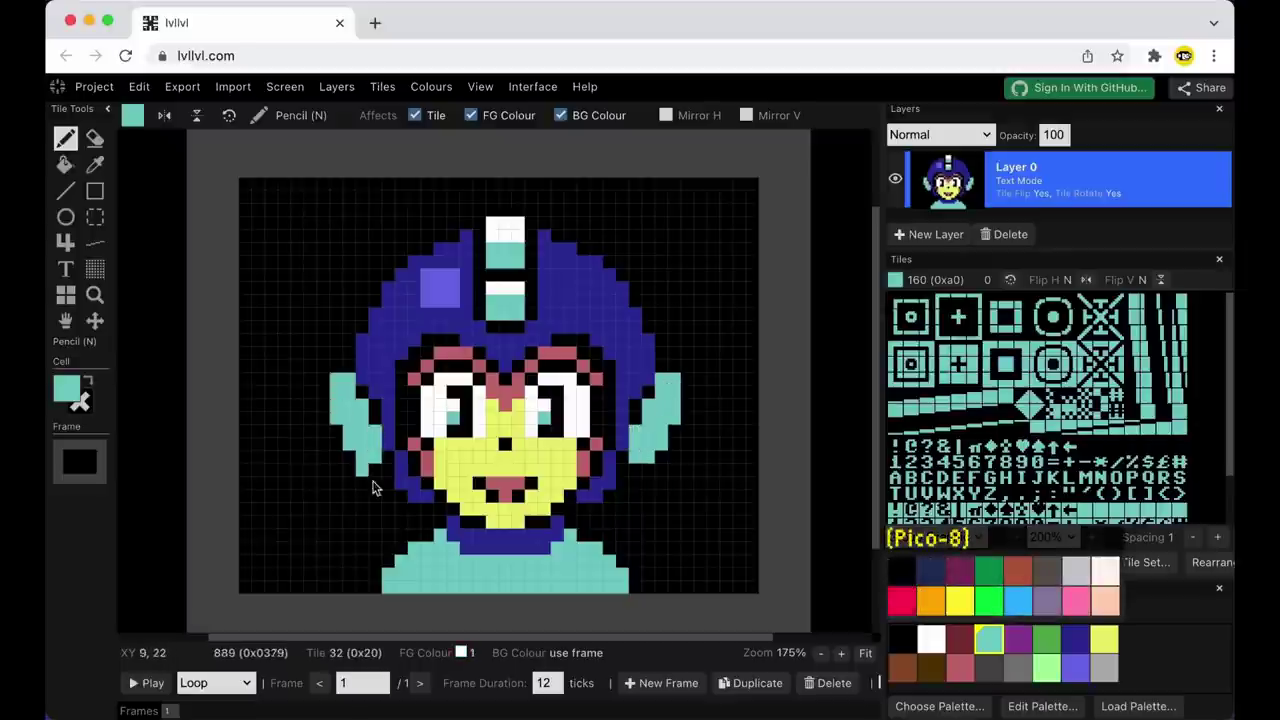
Add white highlights to the upper outer tiles of both ear pieces.
left_click(931, 639)
left_click_drag(661, 380, 674, 405)
left_click(349, 380)
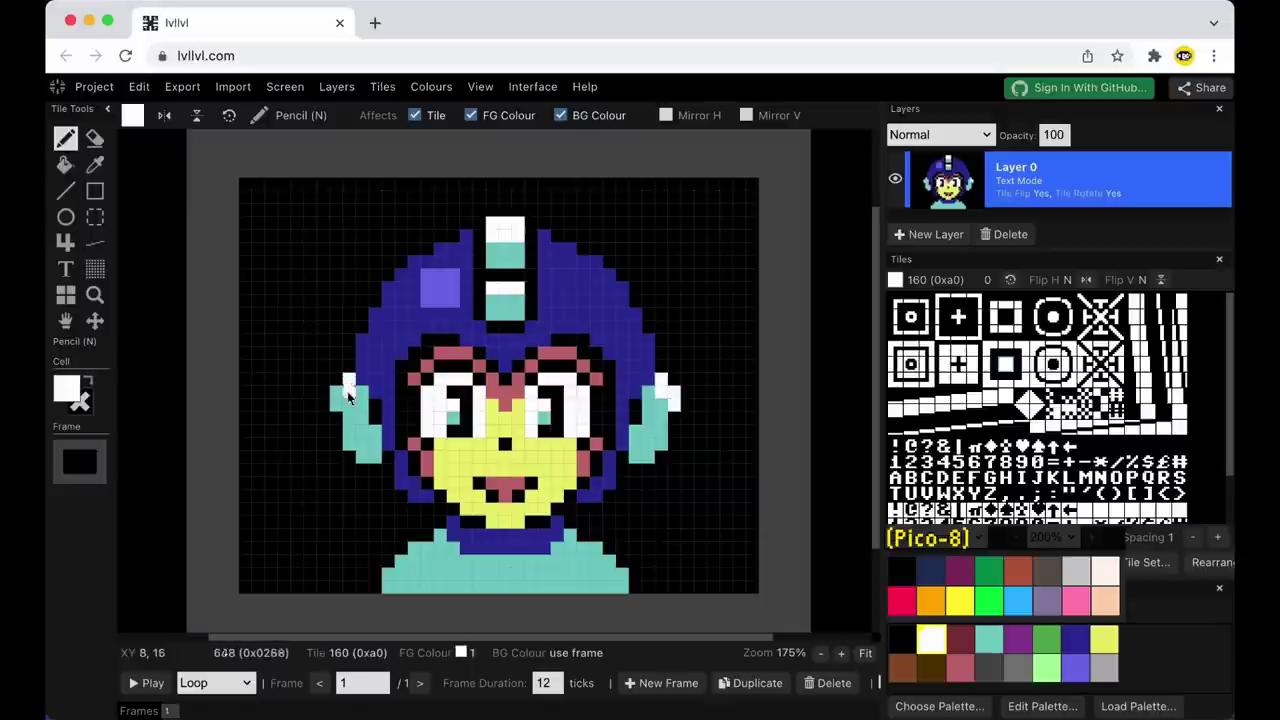
left_click_drag(349, 392, 336, 405)
Clear the cyan tile at each end of the collar to black.
left_click(288, 419, "alt")
left_click(440, 535)
left_click(570, 535)
Draw a light purple vertical stripe two tiles tall on each shoulder.
left_click(440, 288, "alt")
left_click_drag(609, 561, 609, 587)
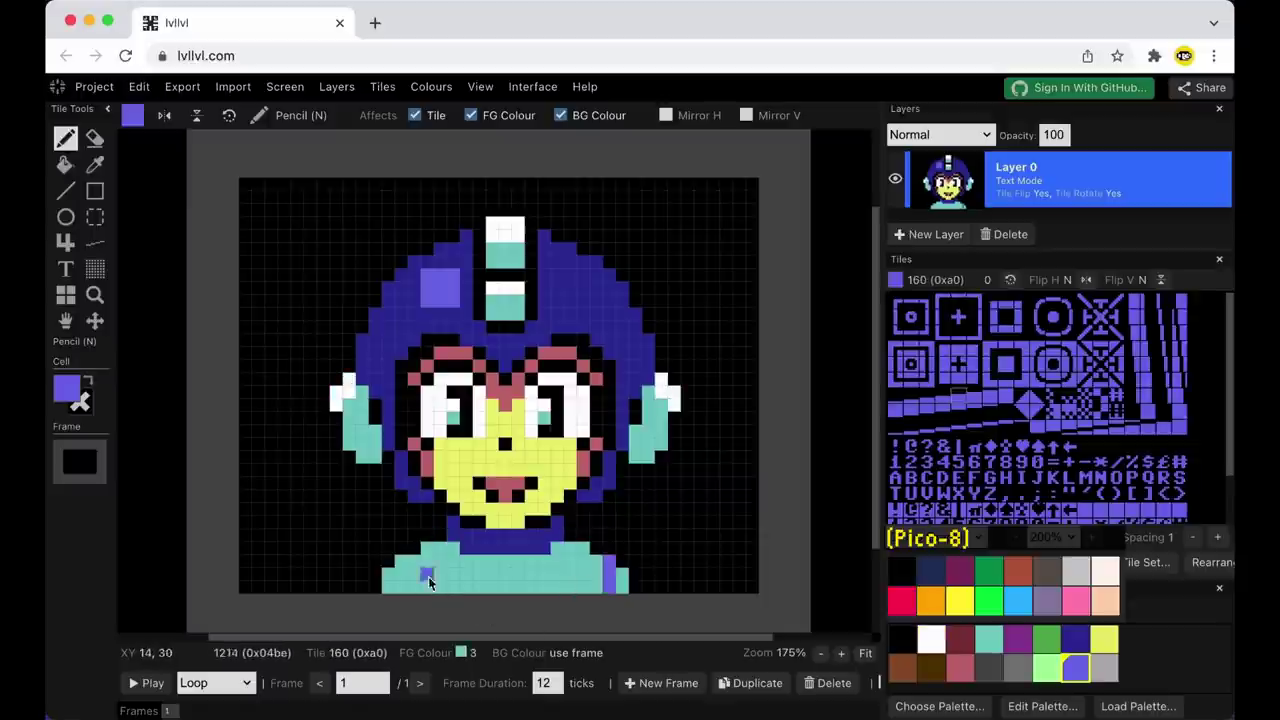
left_click_drag(401, 587, 401, 561)
Rework the collar with dark blue and black tiles, and fill the white ear highlights with cyan.
left_click(479, 541, "alt")
left_click(473, 522, "alt")
left_click(989, 646)
key("k")
left_click(674, 393)
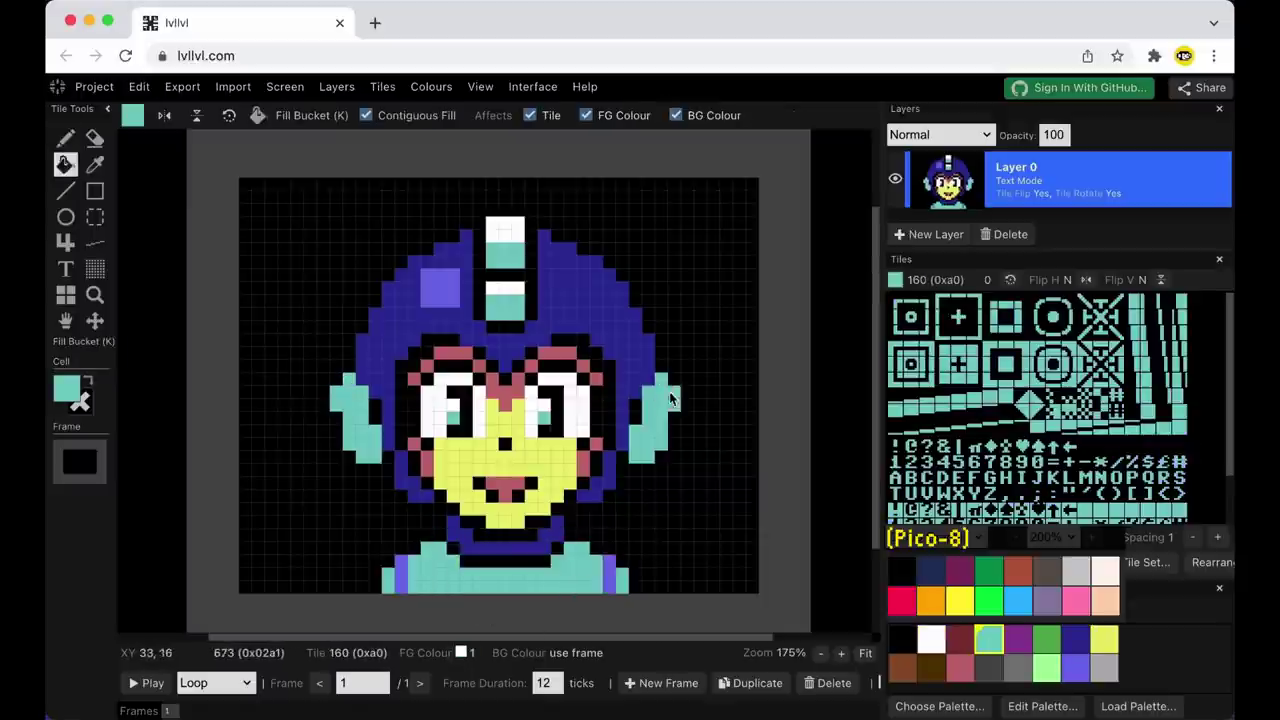
Widen the left ear inward with cyan tiles and repaint the shoulder stripes dark blue.
key("n")
left_click_drag(375, 405, 375, 419)
left_click_drag(609, 561, 609, 587)
left_click_drag(401, 587, 401, 561)
left_click(391, 461, "alt")
Redo the recent edits one after another and undo the last one.
key("ctrl+shift+z")
key("ctrl+shift+z")
key("ctrl+shift+z")
key("ctrl+shift+z")
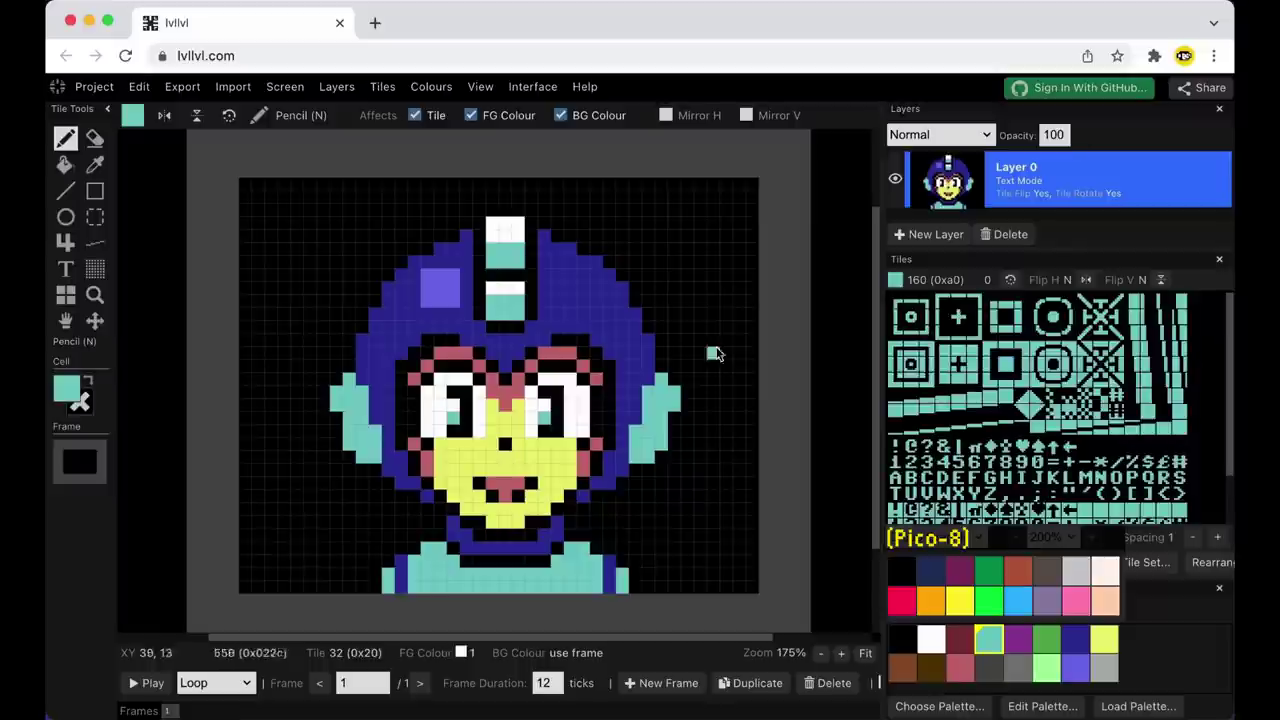
key("ctrl+z")
Shade the lower inner corner of the right ear light purple and blacken the helmet's inner edge beside the left eye.
left_click_drag(648, 457, 637, 460)
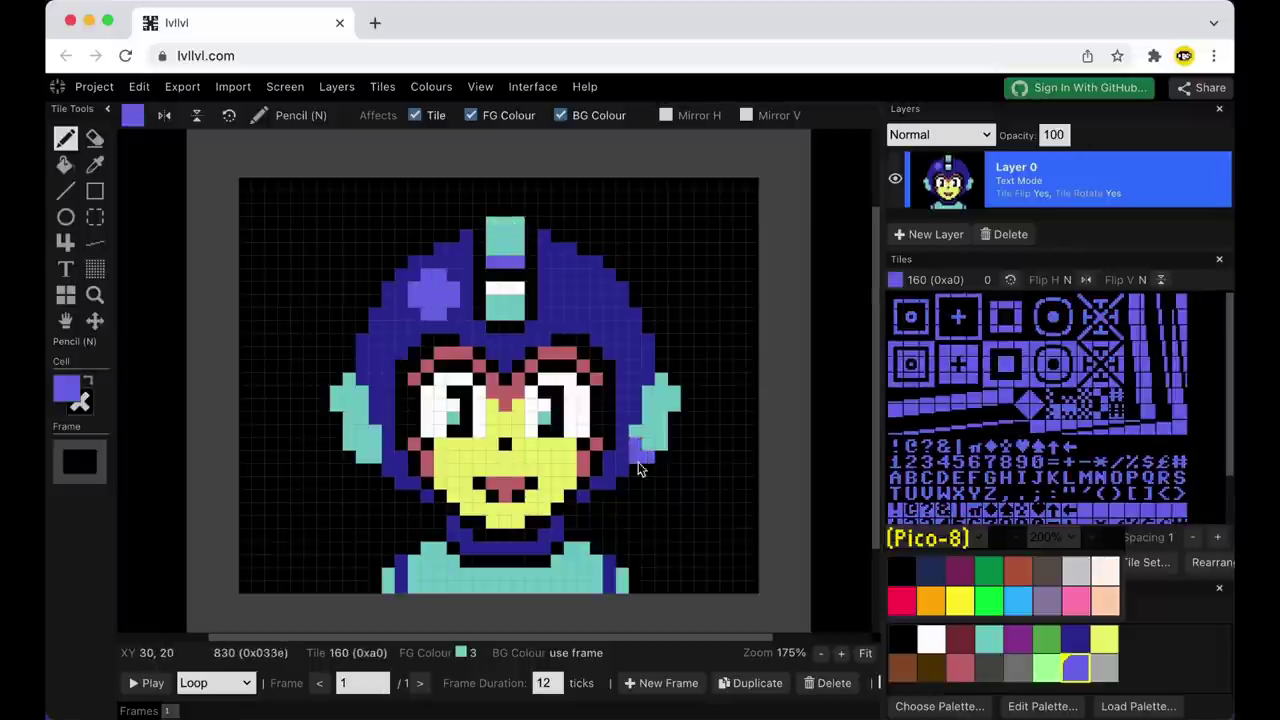
left_click(680, 455, "alt")
left_click_drag(389, 379, 389, 405)
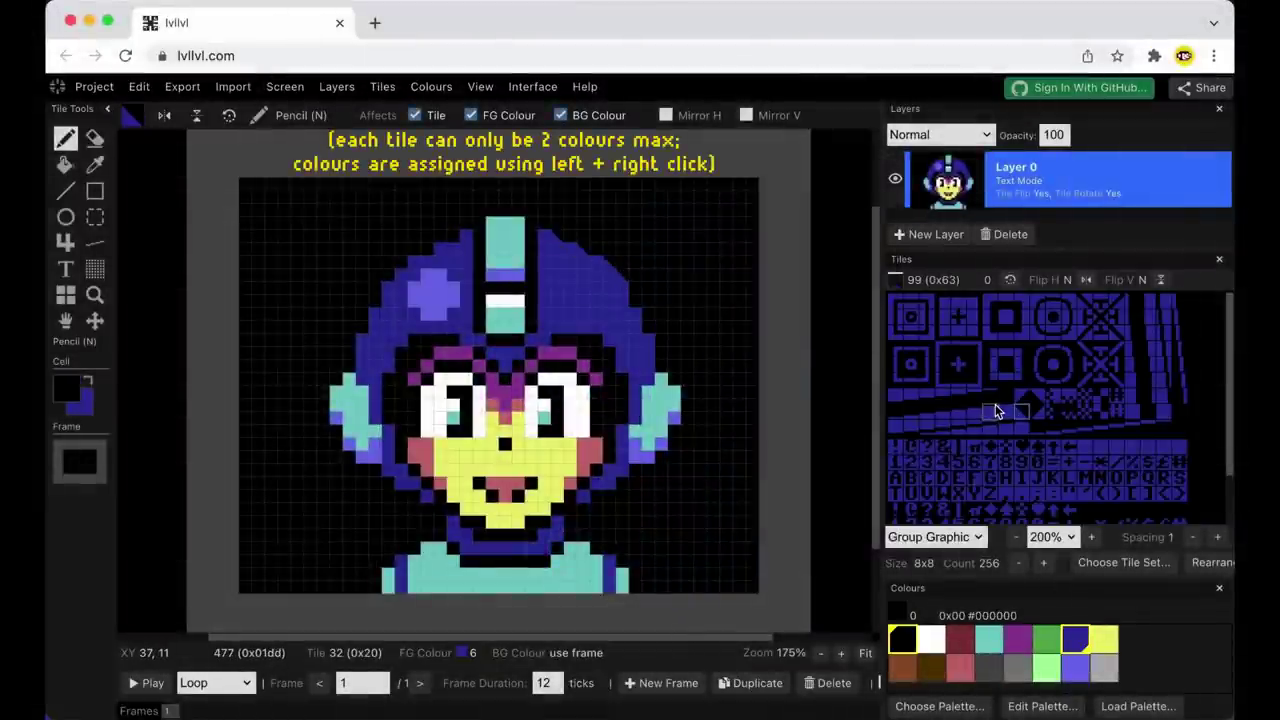
Smooth the helmet's left edge with black and dark blue diagonal tiles, and the outer brow corners with black and purple ones.
left_click(1035, 412)
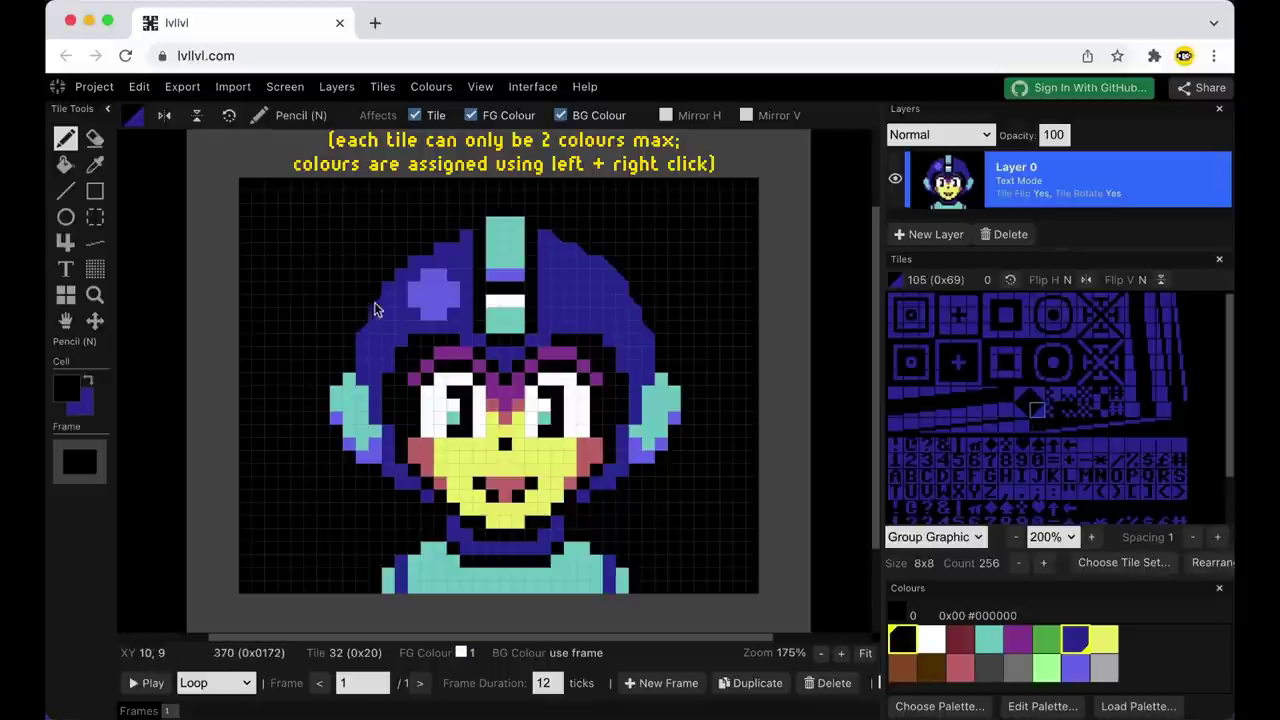
left_click(1015, 641)
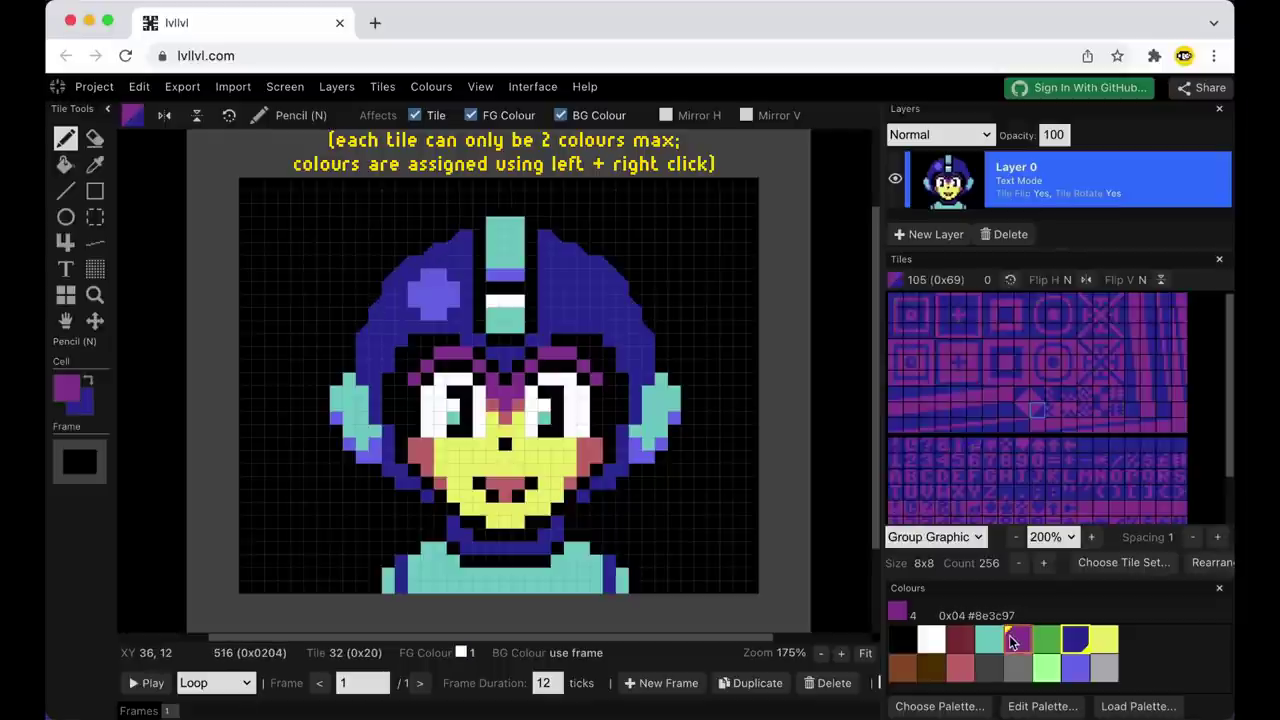
right_click(906, 637)
left_click(906, 637)
right_click(1017, 640)
left_click(1022, 412)
left_click(584, 354)
left_click(599, 368)
left_click(1037, 411)
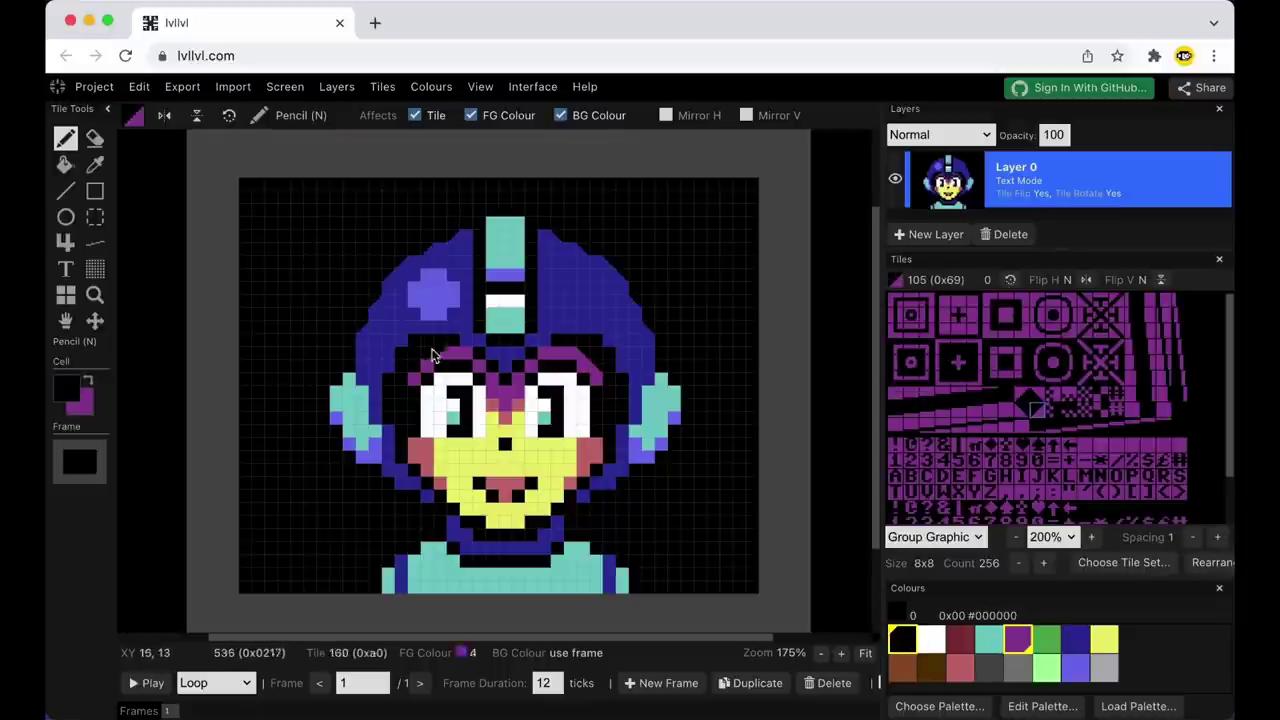
left_click(429, 355)
left_click(415, 367)
Bevel the inner lower edges of both cheeks with yellow and light red diagonal tiles.
left_click(961, 669)
right_click(1104, 640)
left_click(1104, 640)
right_click(965, 671)
left_click(1022, 412)
left_click(441, 470)
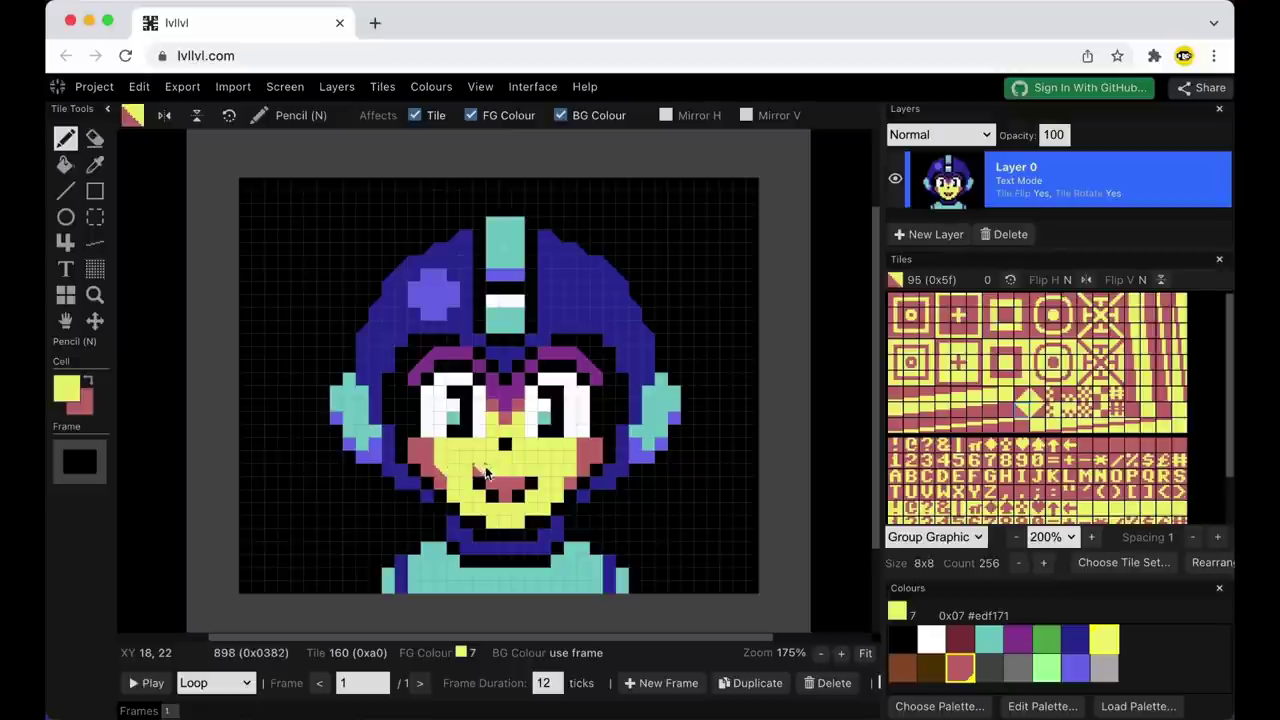
key("x")
left_click(570, 470)
Shade the underside of the chin with diagonal and horizontally split tiles in yellow and light red.
key("x")
left_click(491, 522)
key("x")
left_click(517, 523)
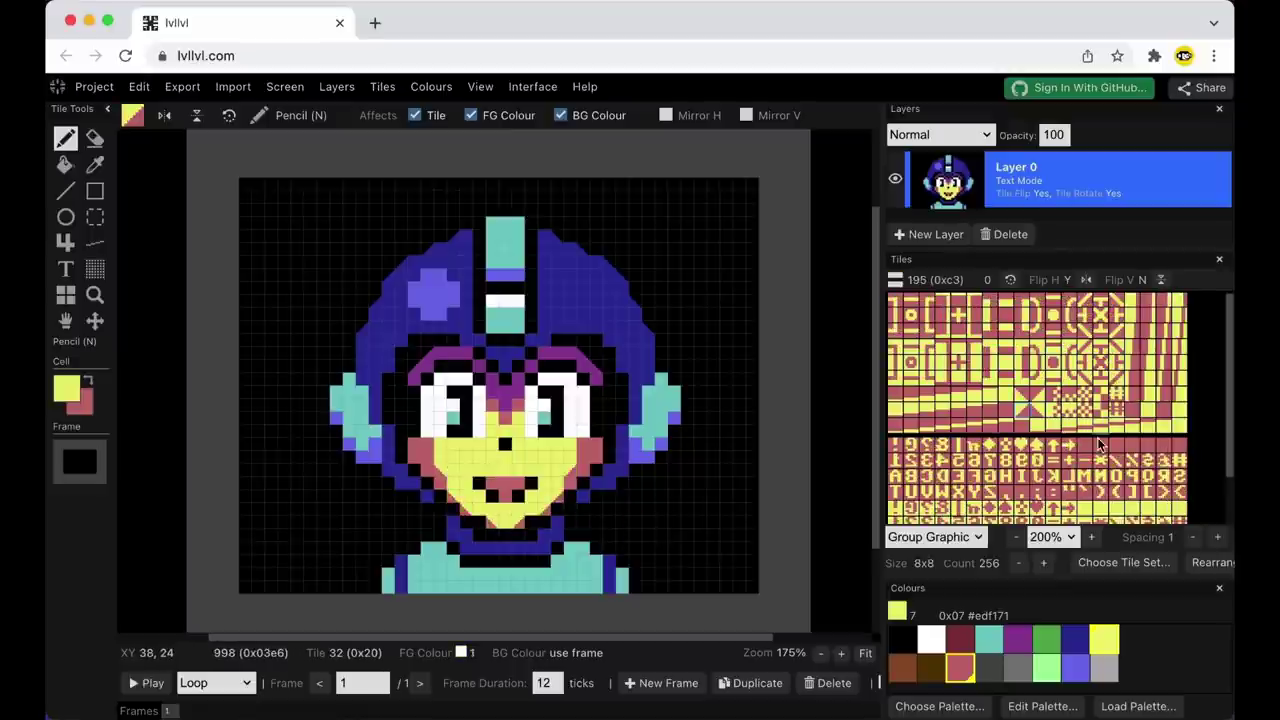
left_click(958, 414)
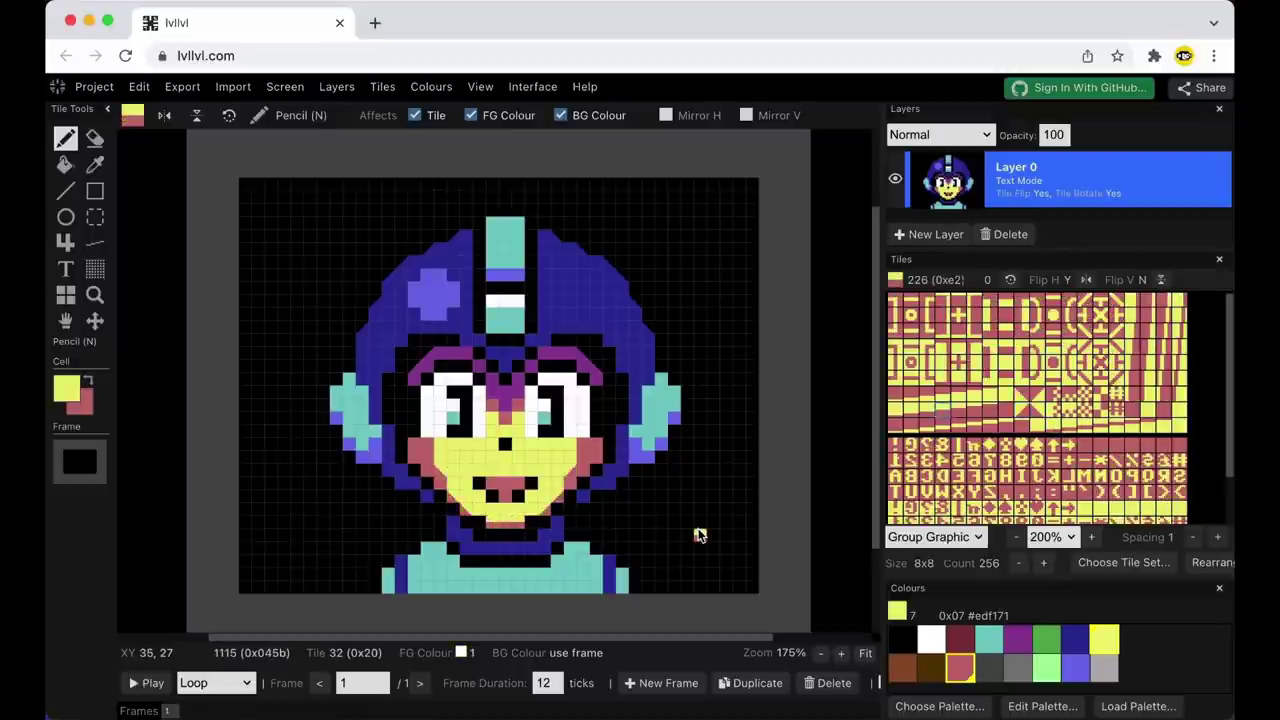
Bevel the lower corners of the purple area between the eyes with purple and light red diagonal tiles.
left_click(1022, 399)
key("x")
right_click(1018, 643)
left_click(961, 667)
left_click(519, 407)
key("x")
left_click(492, 407)
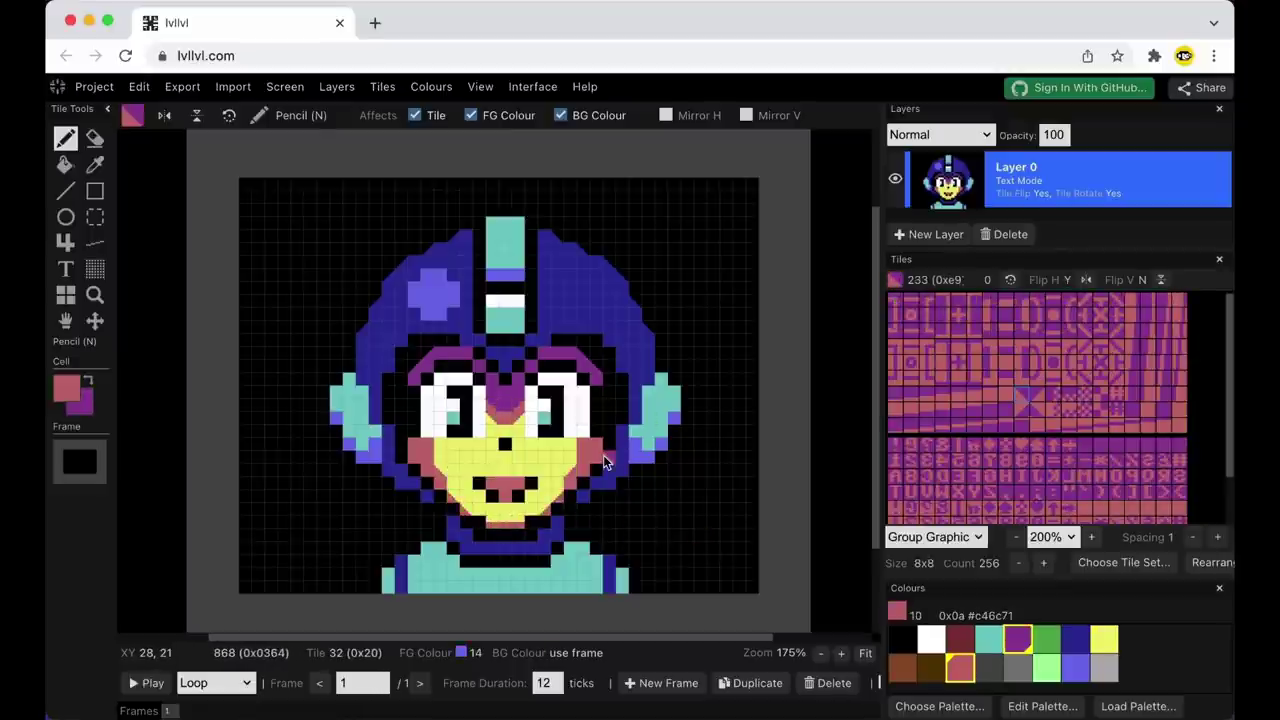
Place cyan-on-white asterisk tiles in both pupils and round the eyes' upper corners with white and black diagonal tiles.
right_click(991, 641)
left_click(932, 641)
left_click(1100, 461)
key("x")
left_click(544, 405)
left_click(453, 405)
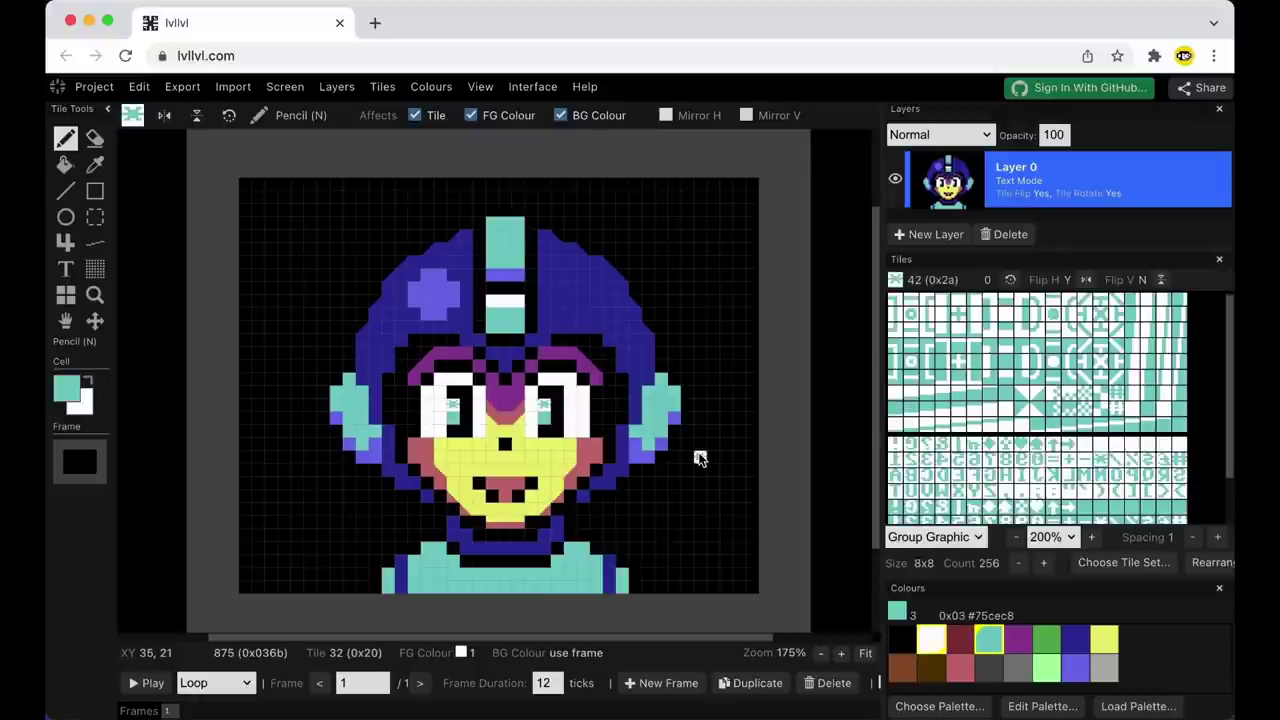
key("x")
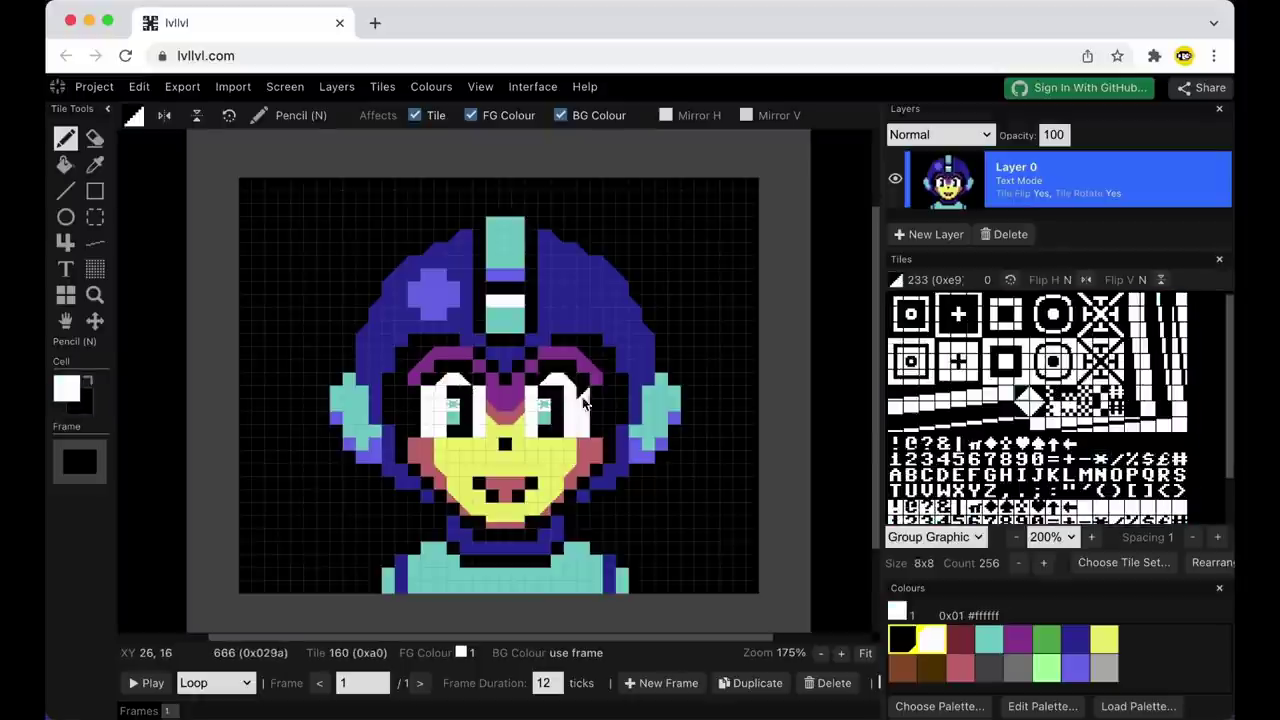
Round the corners of the light purple helmet highlight with dark blue and light purple diagonal tiles.
right_click(1075, 667)
left_click(1075, 641)
left_click(454, 314)
left_click(414, 275)
left_click(1022, 409)
left_click(452, 275)
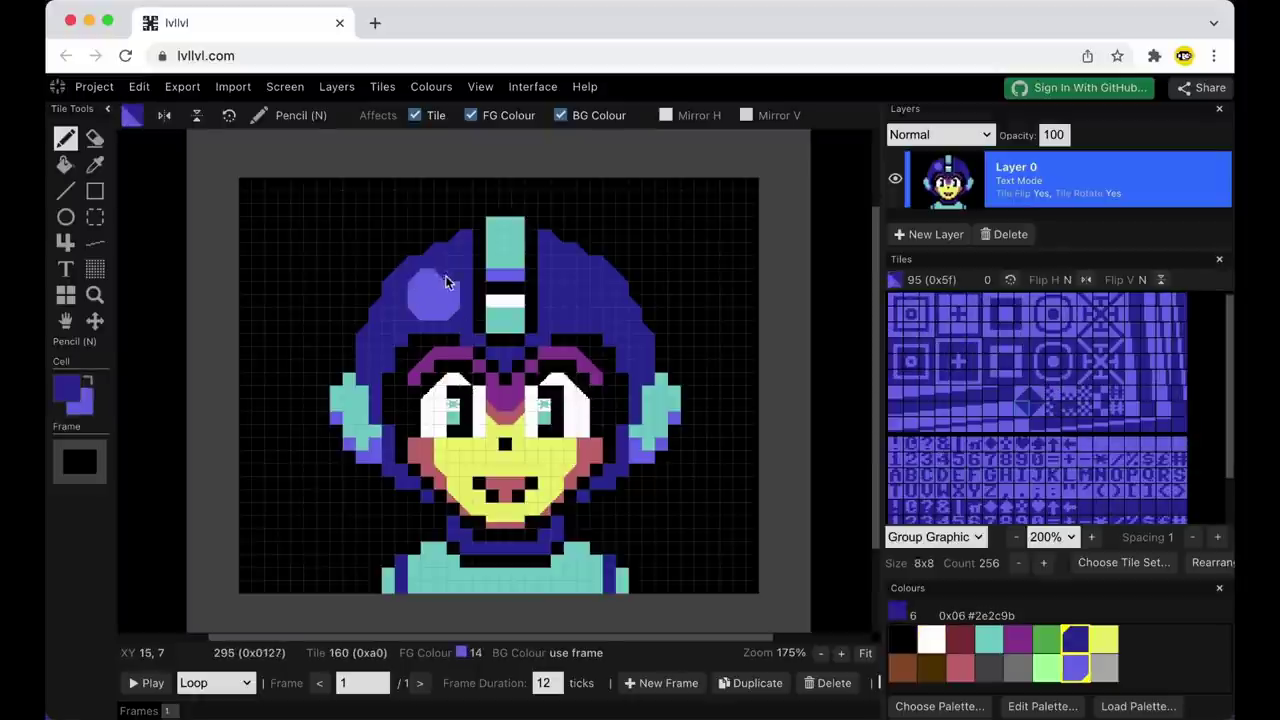
Add a white asterisk sparkle on light purple inside the helmet highlight.
right_click(932, 643)
key("x")
left_click(1100, 461)
left_click(427, 288)
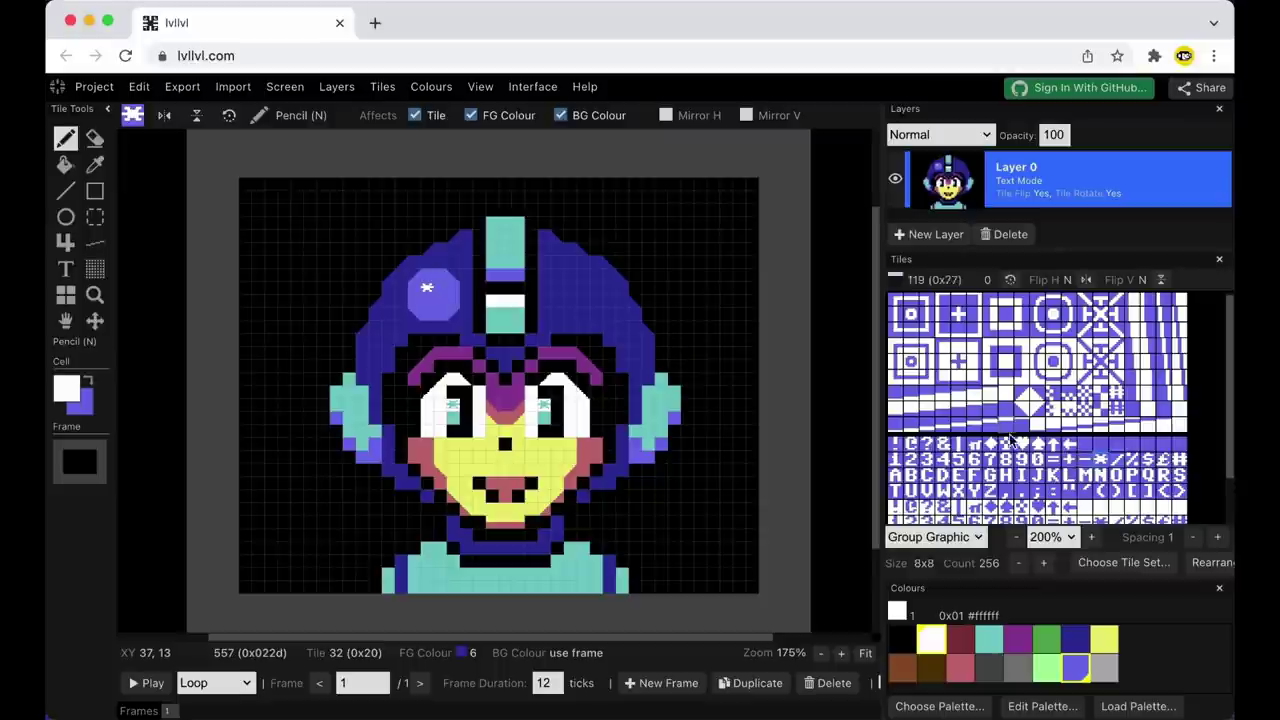
Taper the outer edges of both ears with mirrored slanted tiles in cyan on black.
left_click(989, 641)
right_click(903, 641)
left_click_drag(1133, 300, 1138, 380)
left_click(349, 381)
key("h")
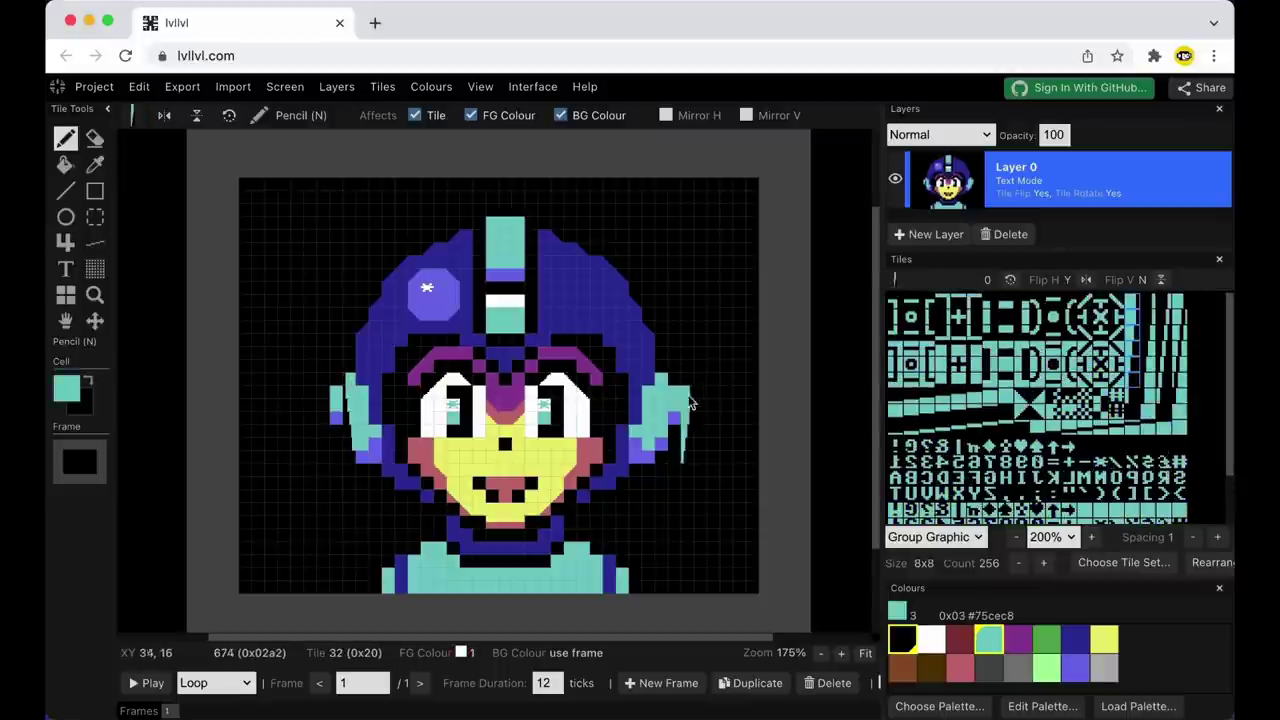
left_click(661, 392)
Clear the outermost column of tiles from both ear pieces.
left_click(1006, 316)
left_click_drag(675, 393, 675, 419)
left_click_drag(336, 393, 336, 419)
key("x")
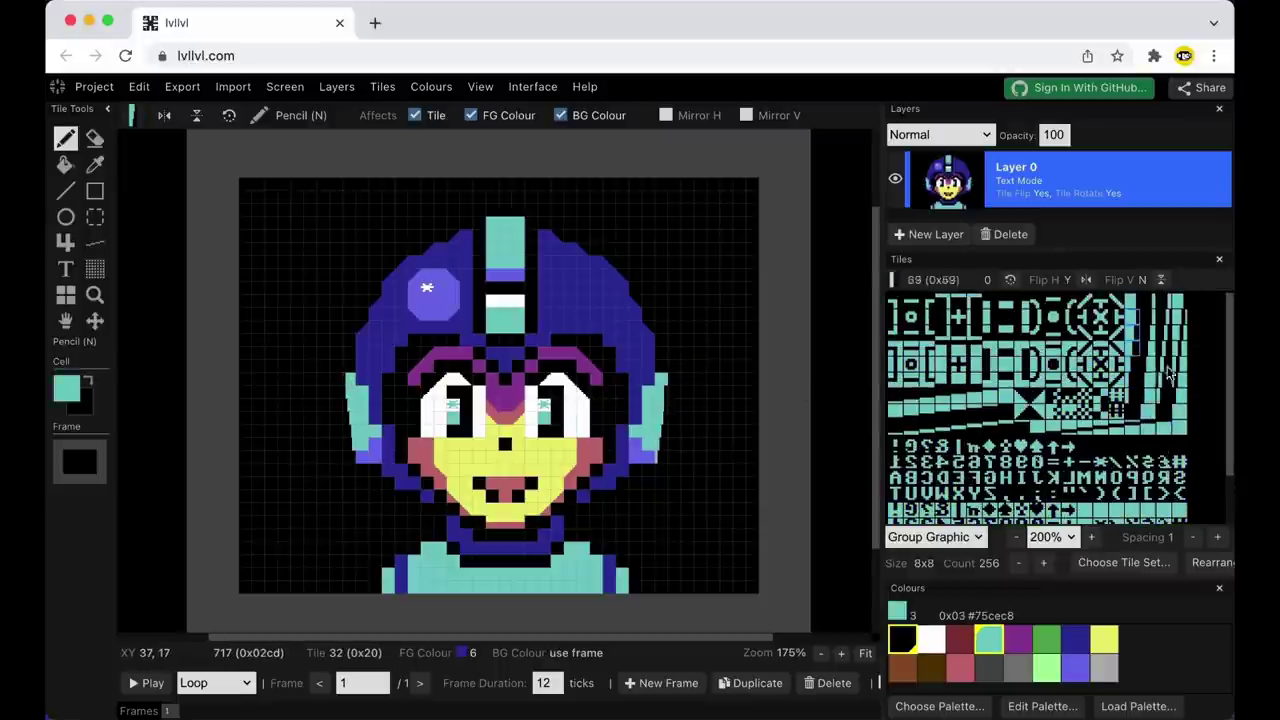
Shade the ears, outer brow ends and cheeks with the checkered tile in blends of their neighbouring colours.
left_click(1089, 404)
right_click(1076, 668)
right_click(931, 640)
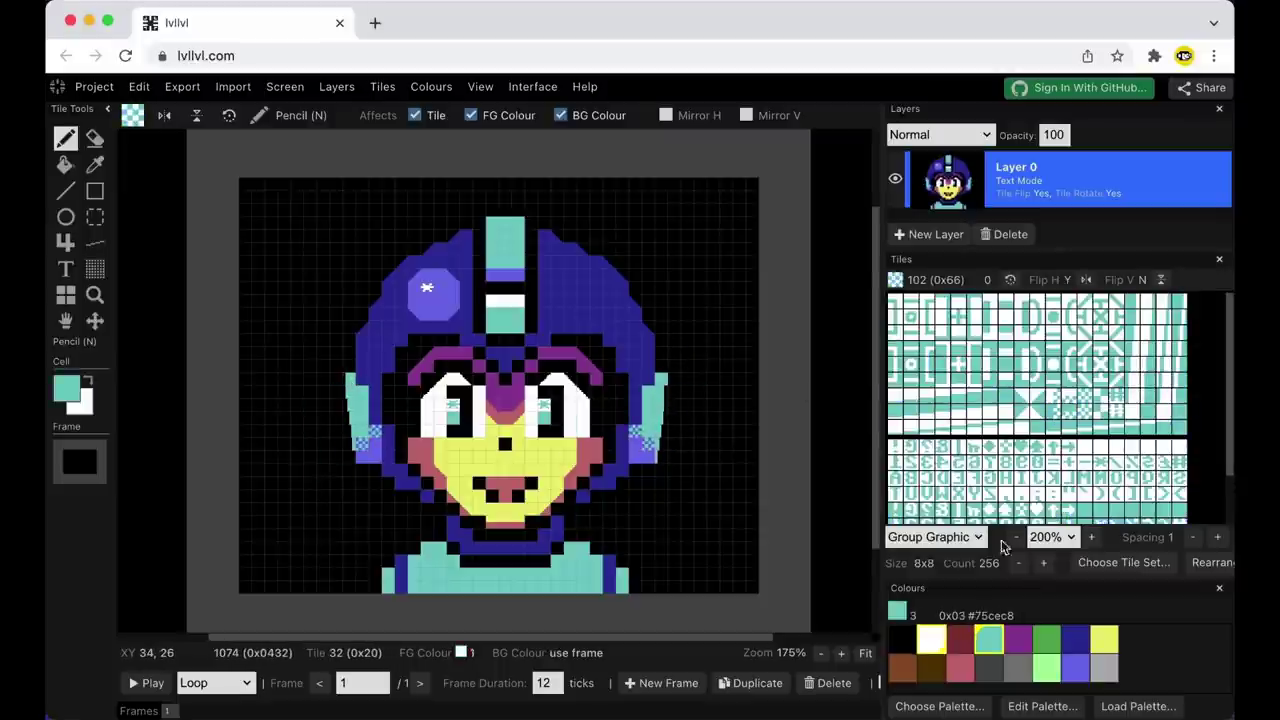
scroll(405, 425, "up", 4)
left_click(495, 510, "alt")
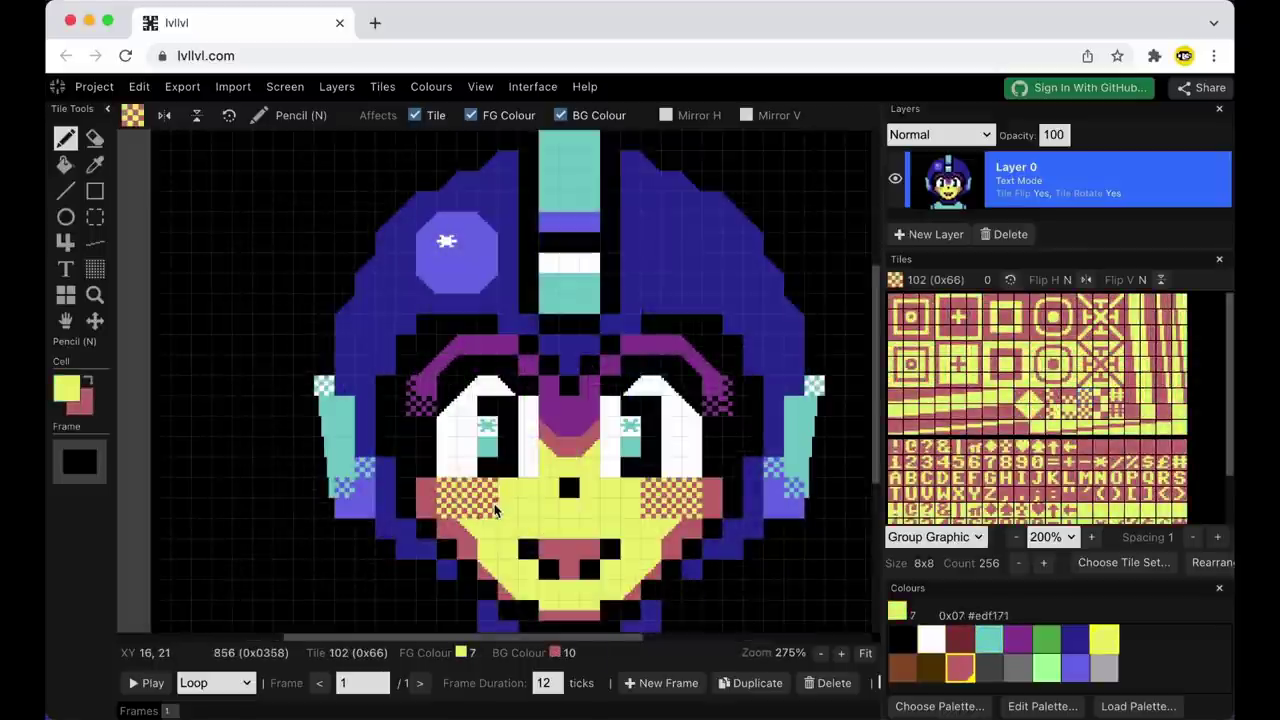
Smooth the inner brow edges along the helmet's central point with purple and black diagonal tiles.
left_click(902, 640)
right_click(1075, 640)
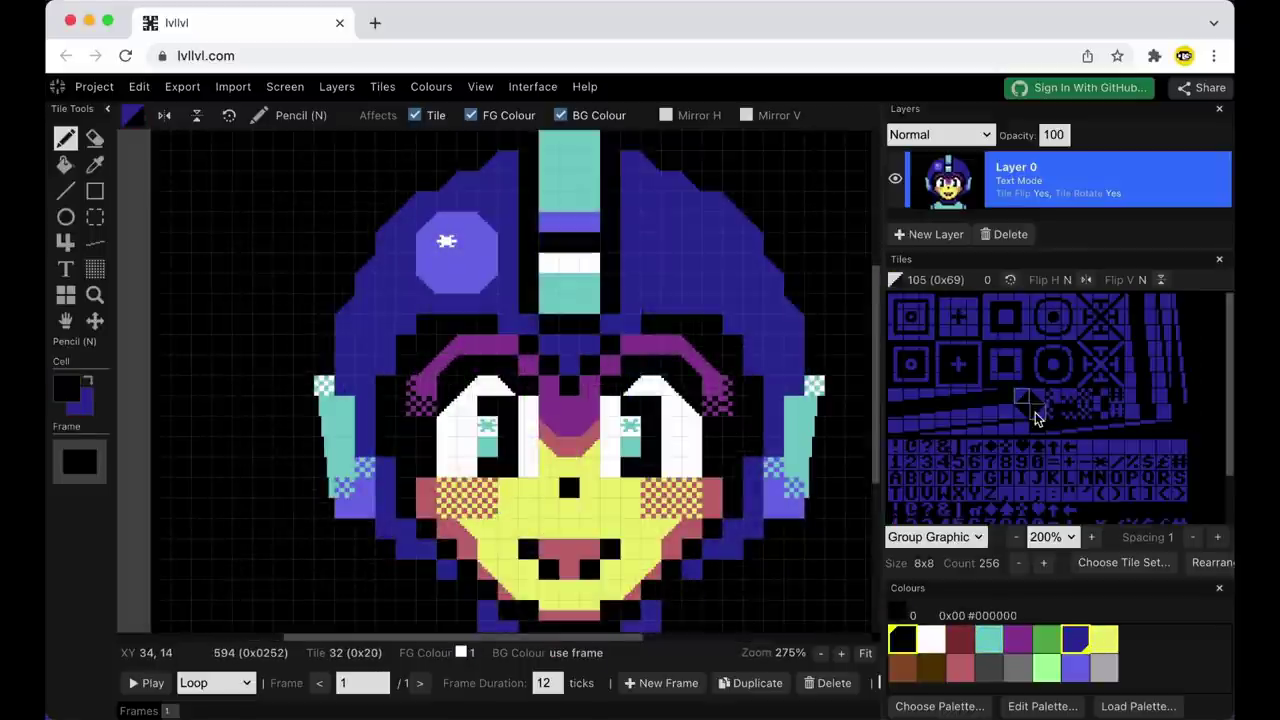
left_click(1018, 640)
right_click(902, 640)
left_click(610, 365)
left_click(590, 385)
key("h")
left_click(549, 385)
left_click(528, 365)
Smooth the helmet's inner corners above and beside the brows with mirrored dark blue and black diagonal tiles.
left_click(1075, 640)
left_click(1037, 411)
key("h")
left_click(406, 325)
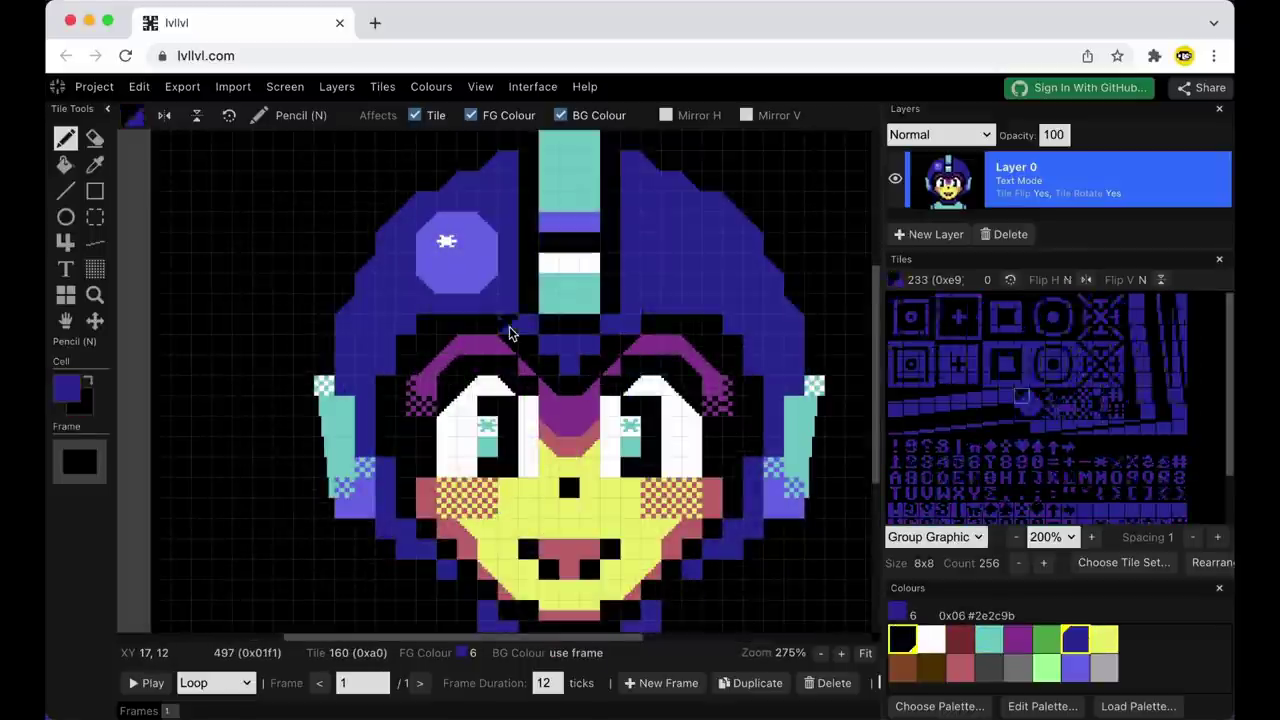
key("h")
mouse_move(511, 329)
left_mouse_down()
mouse_move(555, 363)
mouse_move(631, 325)
left_mouse_up()
key("h")
key("h")
key("h")
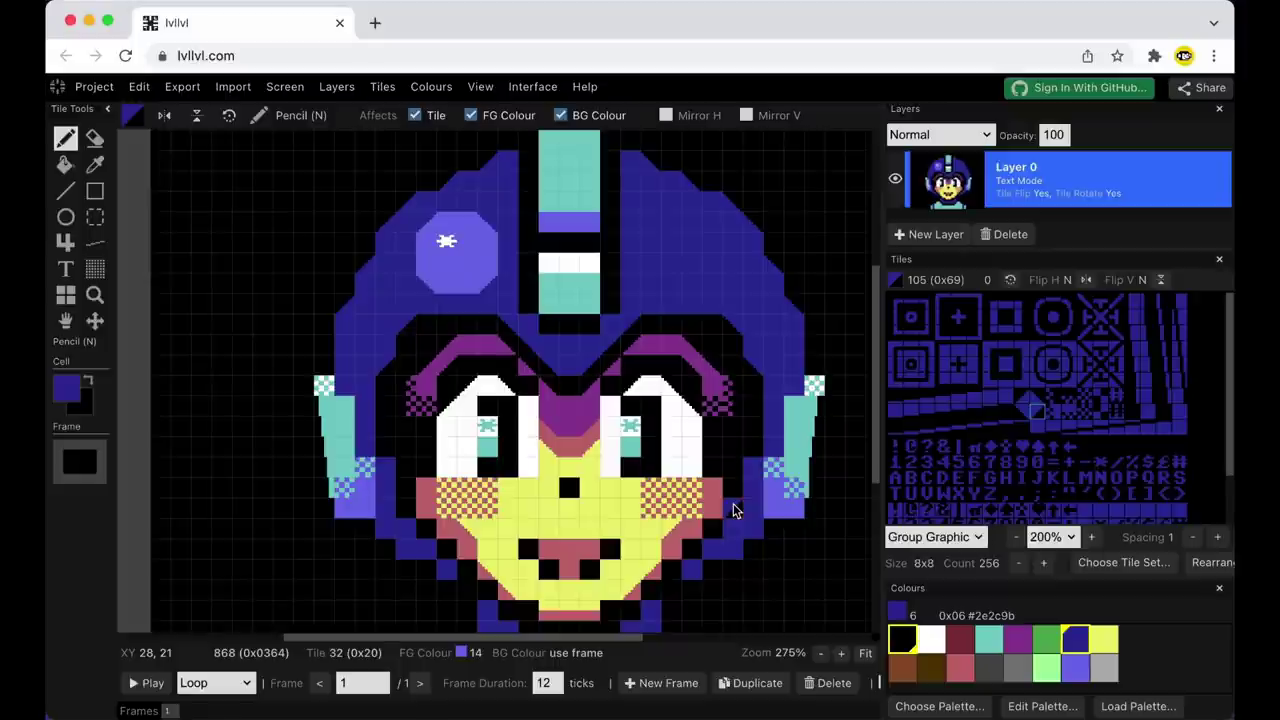
left_click_drag(386, 345, 386, 365)
key("h")
Shade the helmet's inner sides beside both eyes with vertical runs of dark blue and black checkered tiles.
left_click(1084, 396)
left_click_drag(753, 367, 753, 448)
left_click_drag(386, 366, 386, 455)
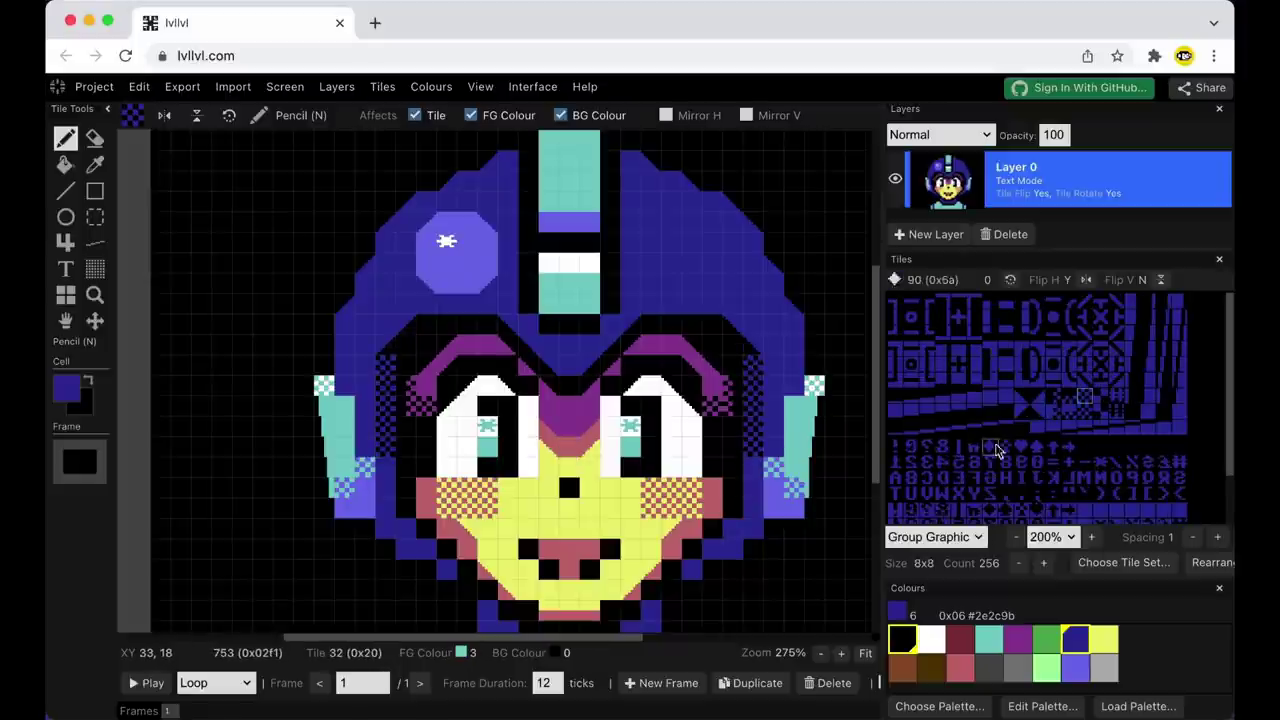
Smooth the helmet's lower jaw edges on both sides with mirrored dark blue and black diagonal tiles.
left_click(1021, 396)
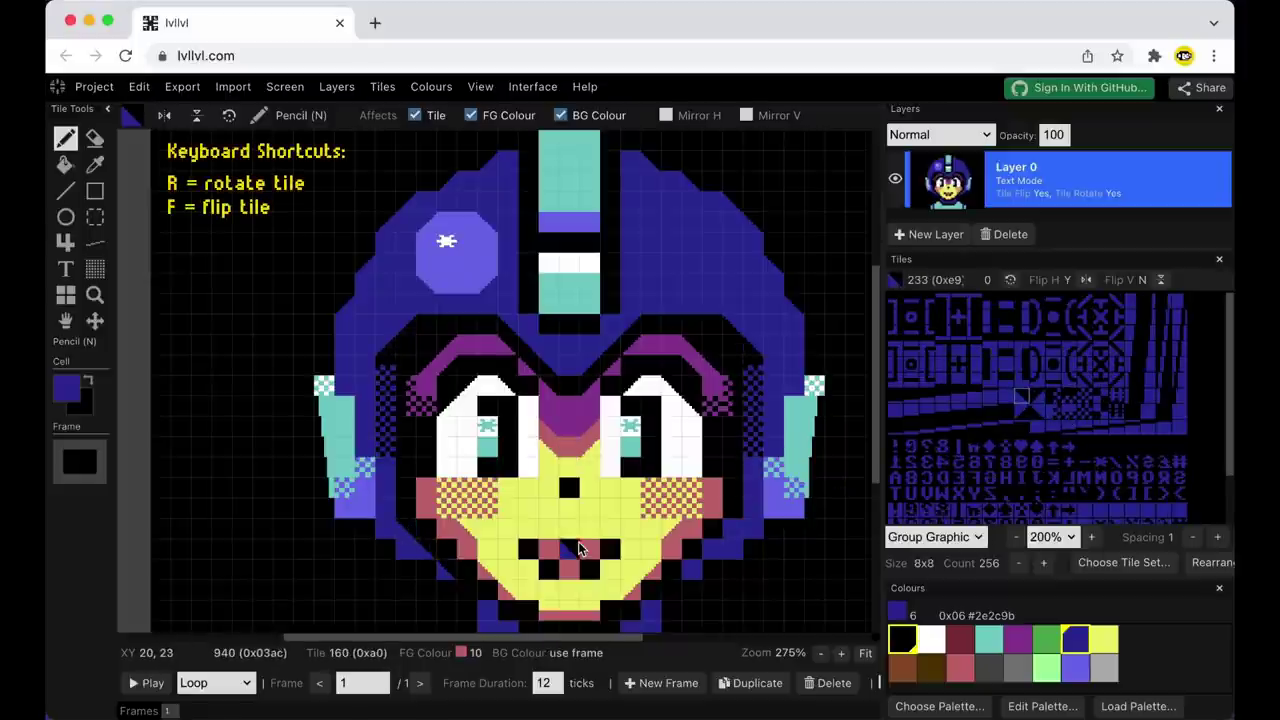
key("i")
left_click_drag(426, 568, 404, 565)
key("f")
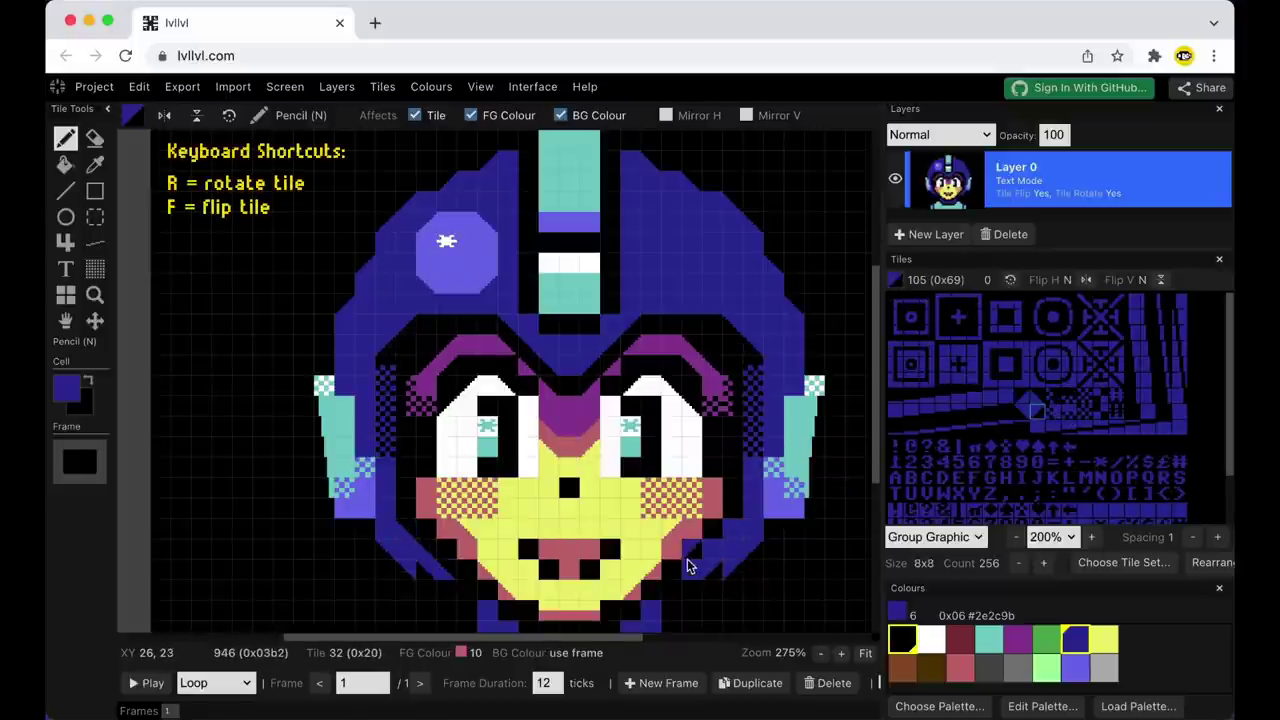
key("i")
mouse_move(692, 568)
left_mouse_down()
mouse_move(732, 528)
mouse_move(712, 529)
left_mouse_up()
Smooth the outline of the cheeks, jaw and chin with mirrored pink and black diagonal tiles.
right_click(960, 668)
left_click(903, 641)
key("f")
left_click_drag(427, 529, 447, 550)
left_click(529, 610)
key("f")
left_click(610, 610)
key("f")
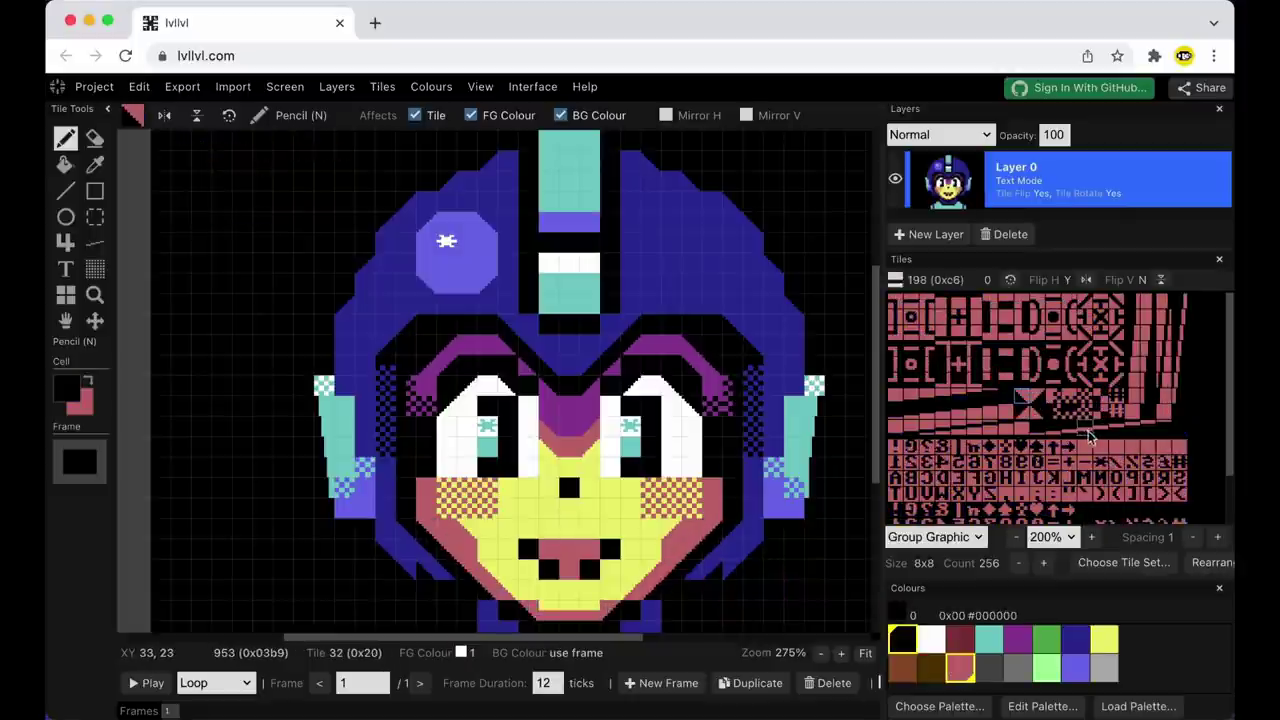
left_click(1066, 411)
key("x")
left_click(1069, 398)
key("x")
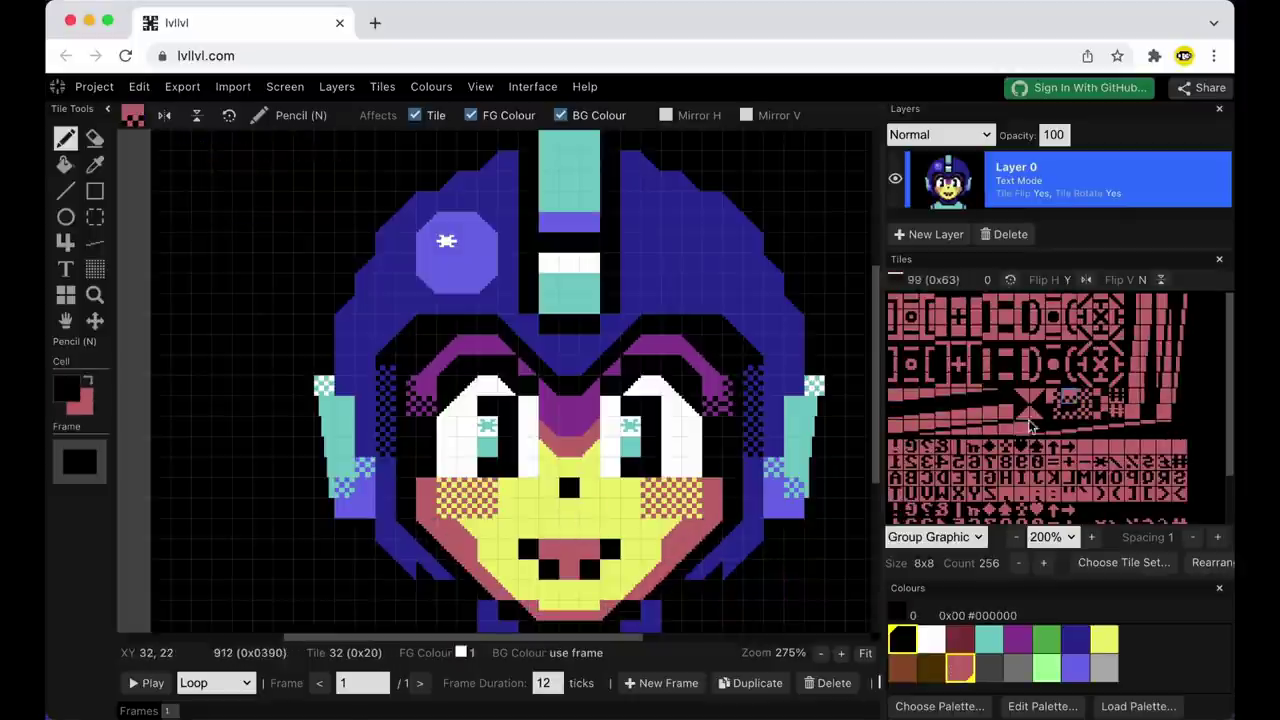
left_click(622, 614, "alt")
key("x")
Add dark blue and black checkered tiles beside the jaw, and ring the helmet highlight with dark and light blue checkered tiles.
left_click(1075, 639)
left_click(1085, 397)
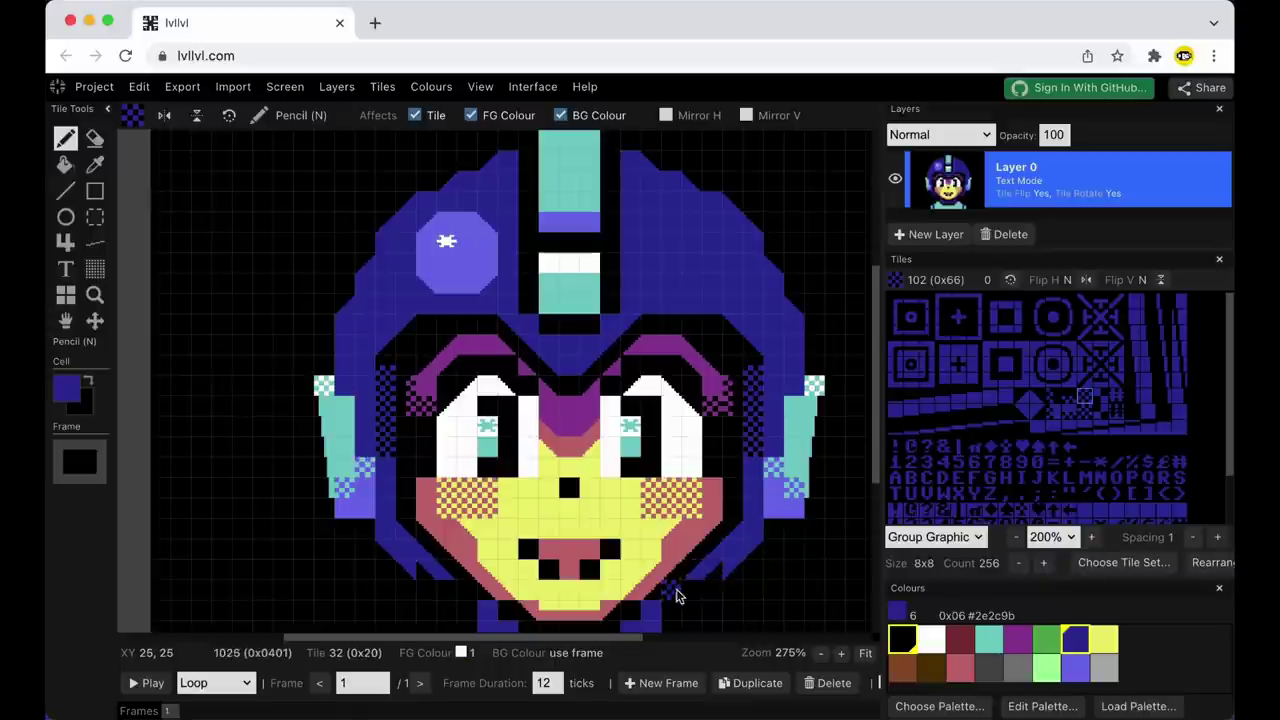
right_click(1075, 668)
mouse_move(488, 223)
left_mouse_down()
mouse_move(450, 303)
mouse_move(467, 203)
left_mouse_up()
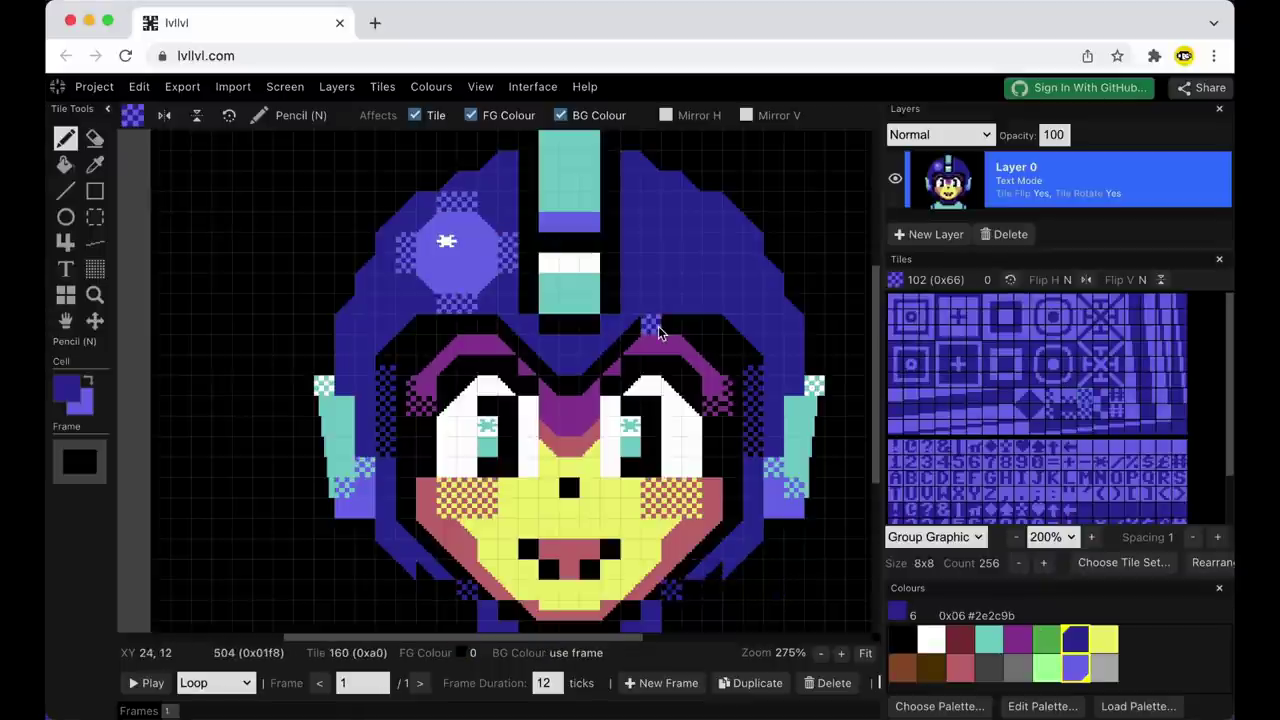
left_click(427, 222)
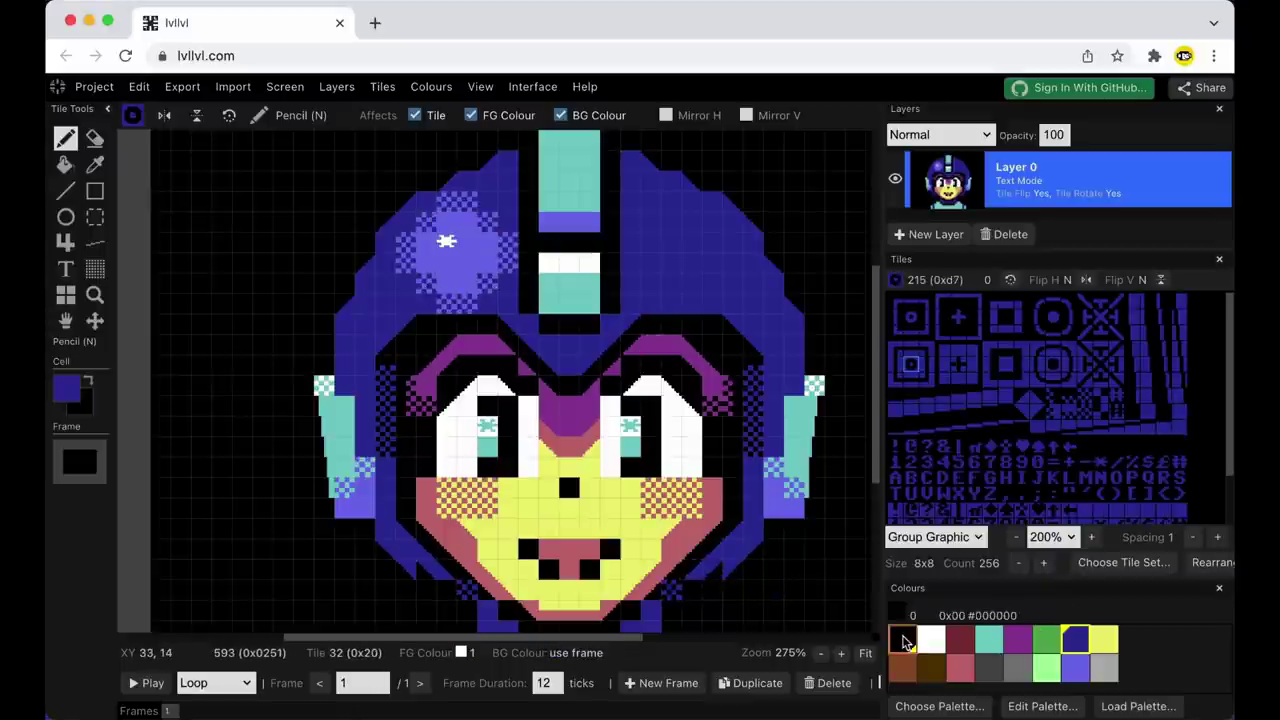
Place mirrored small ring tiles in dark blue, green, dark red and purple on black beside the outer brows.
left_click(913, 323)
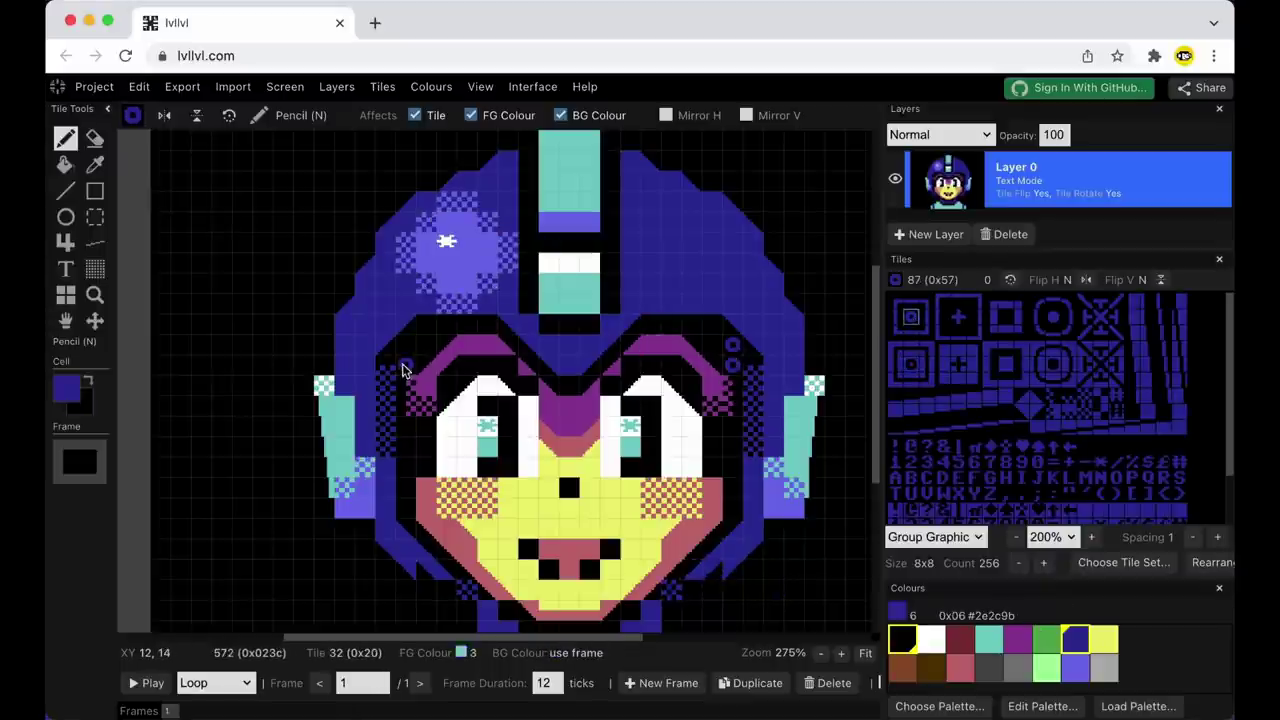
left_click(1047, 639)
left_click(406, 366)
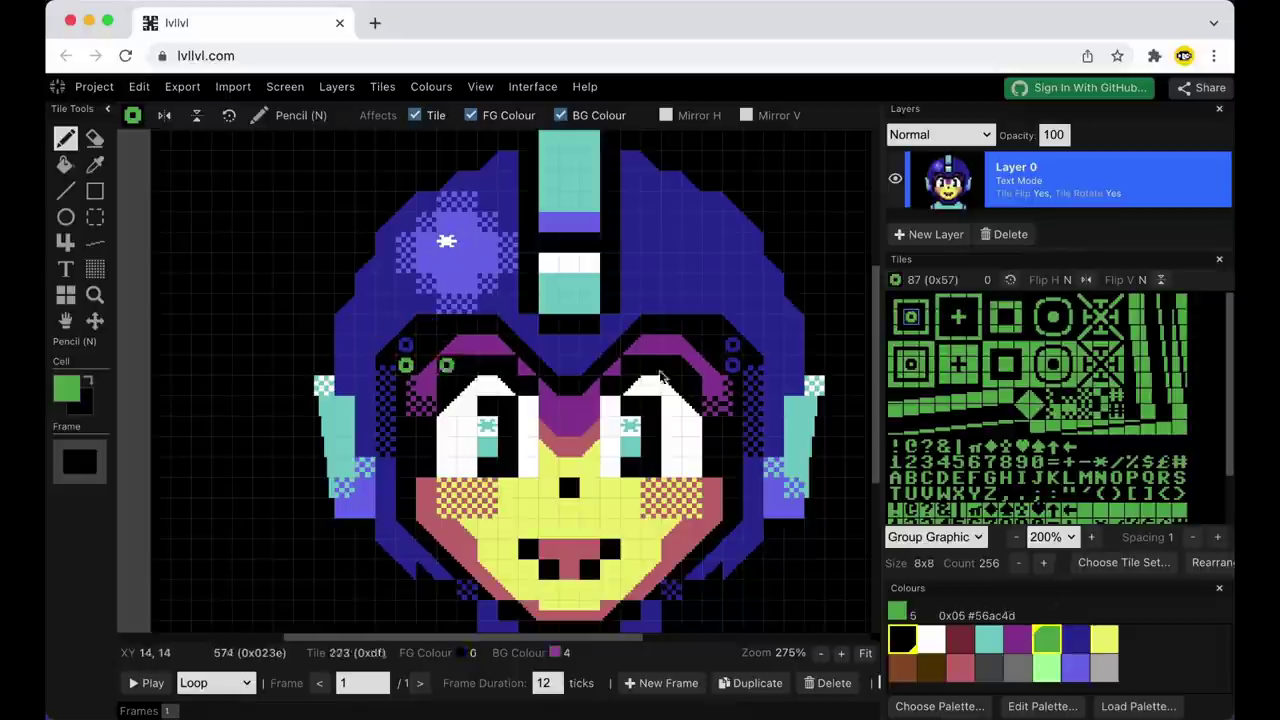
left_click(733, 366)
left_click(960, 638)
left_click(426, 324)
left_click(712, 324)
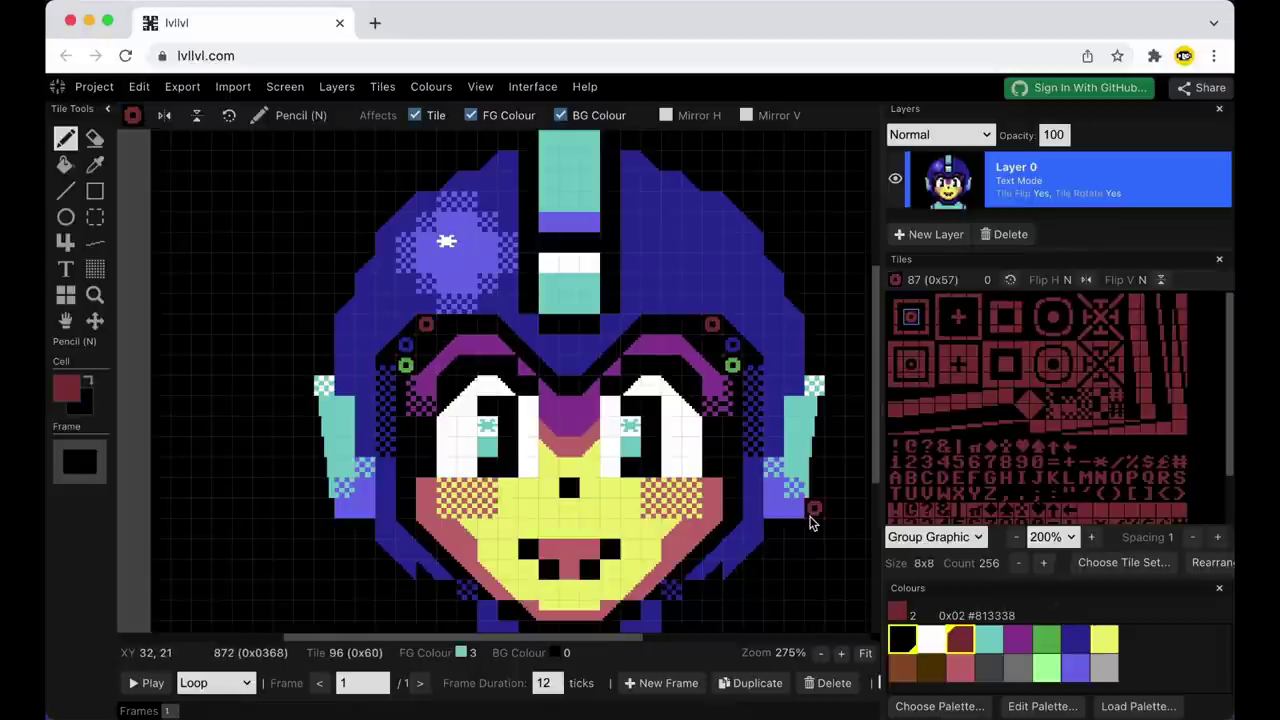
left_click(1017, 638)
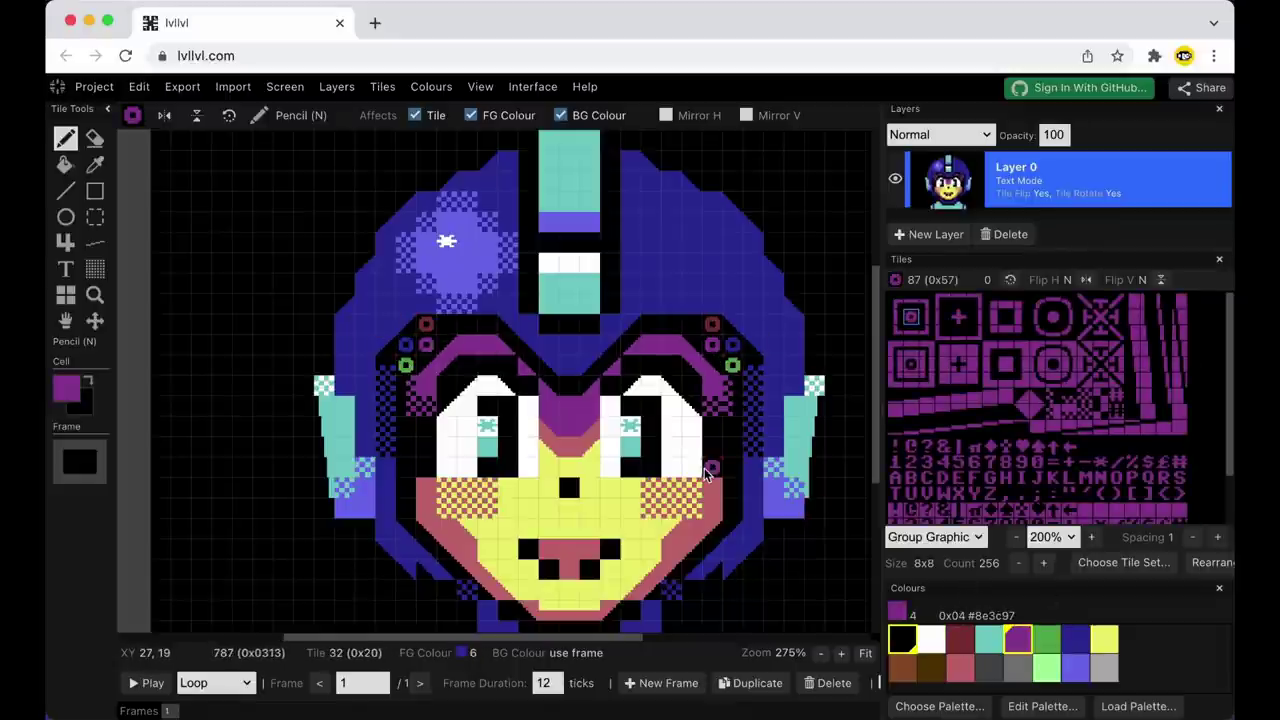
Shape the underside of both inner brows with mirrored purple and black diagonal tiles.
left_click(1023, 400)
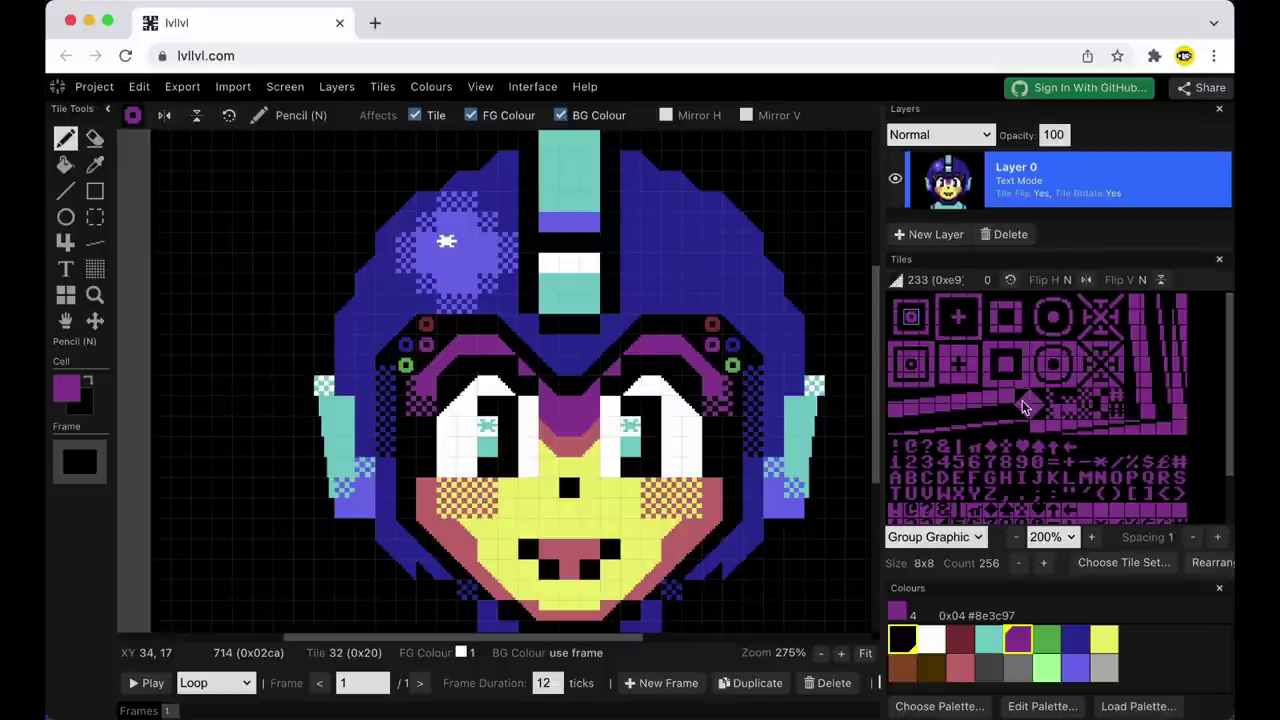
left_click(630, 366)
left_click(610, 386)
key("h")
left_click(528, 386)
left_click(508, 366)
key("h")
key("h")
key("h")
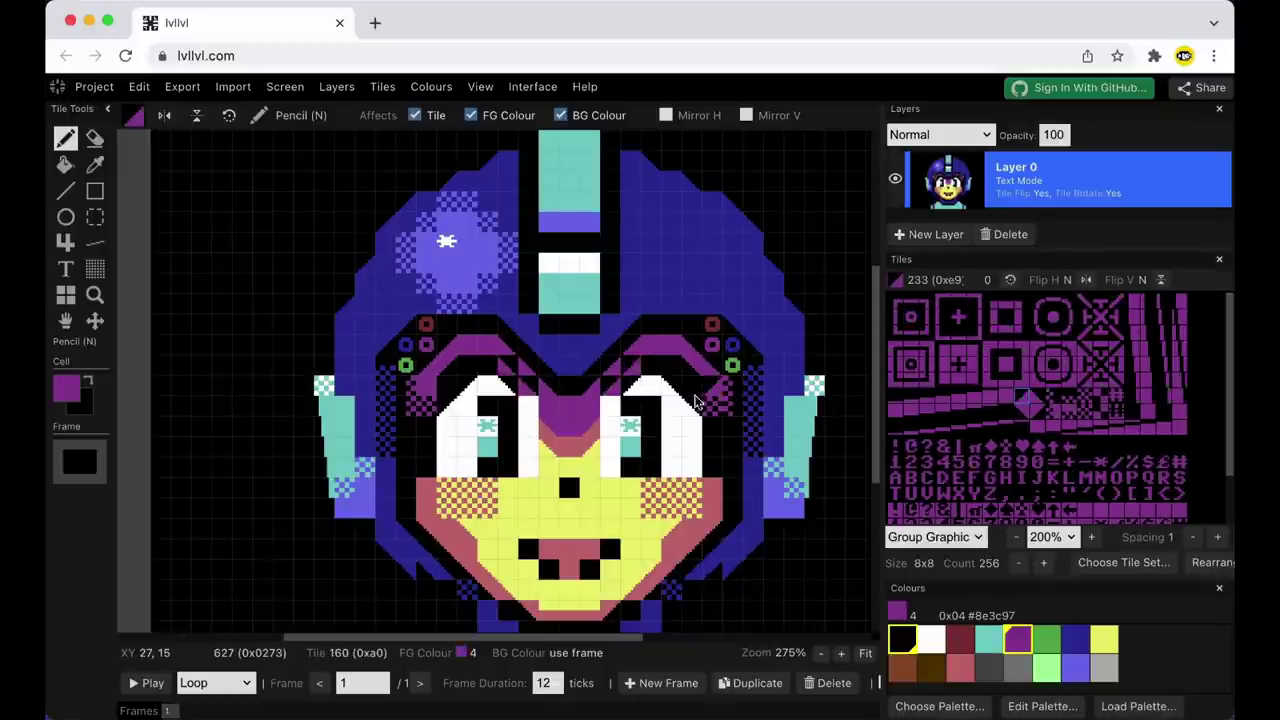
Place mirrored purple and black diagonal tiles under the outer brow curves and above the outer cheeks.
left_click(712, 387)
key("h")
left_click(426, 387)
key("h")
left_click(712, 468)
key("h")
left_click(426, 468)
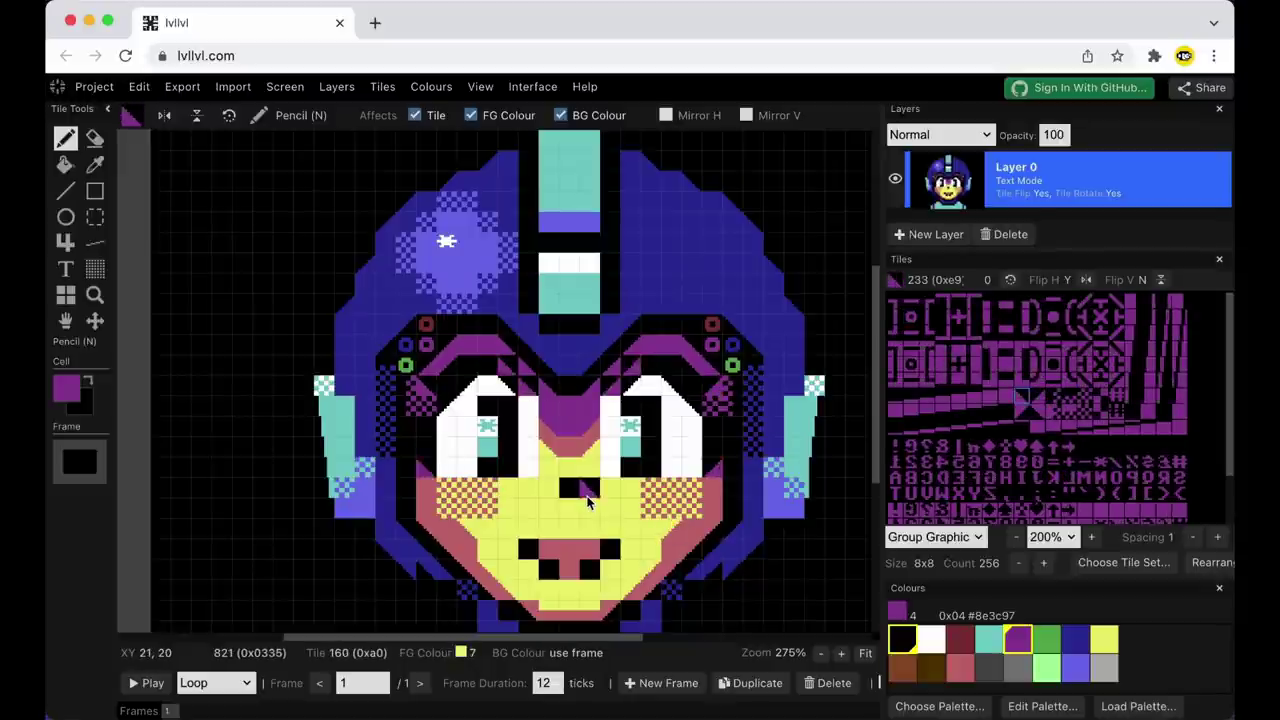
left_click(960, 668)
left_click(1117, 409)
left_click(1075, 640)
right_click(1075, 668)
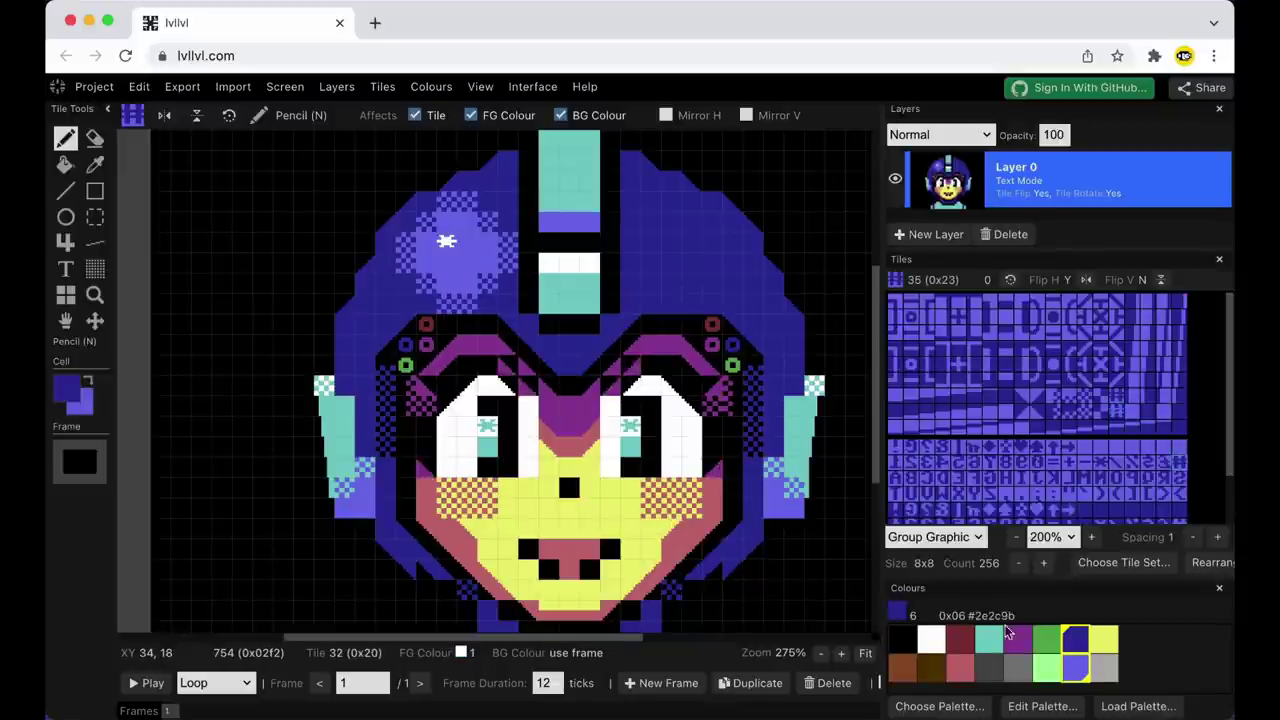
Cut the upper inner corner of both ears with mirrored cyan and black diagonal tiles.
left_click(903, 640)
right_click(989, 640)
left_click(1163, 396)
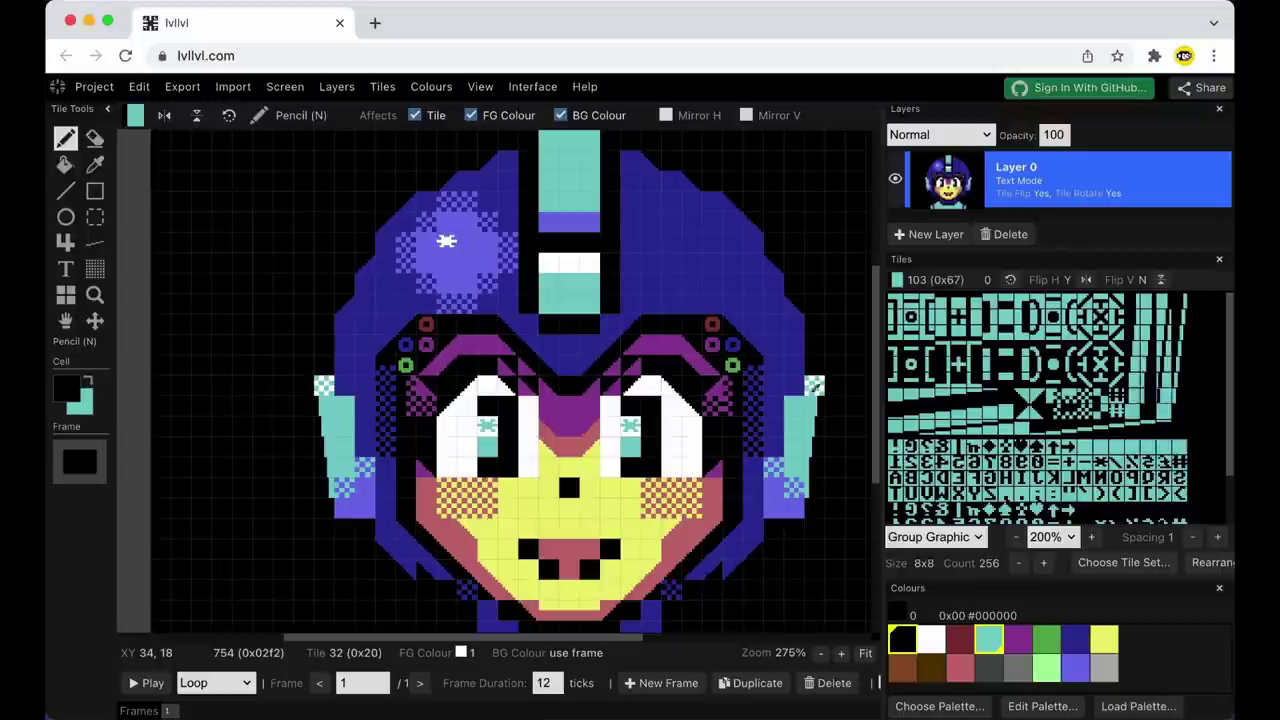
left_click(1022, 415)
left_click(794, 387)
key("h")
left_click(344, 387)
key("h")
Widen both ears inward with mirrored cyan tiles edged by a thin black strip, and fill their interiors with solid cyan.
left_click(1137, 397)
key("h")
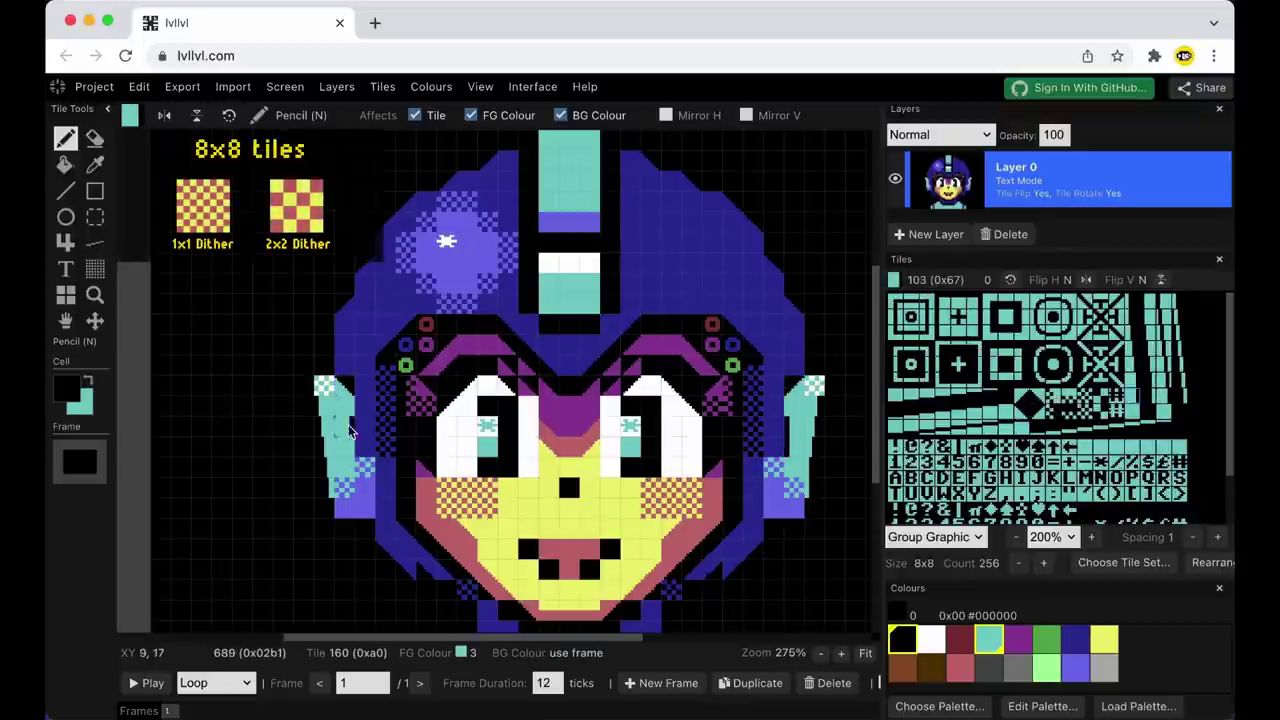
left_click_drag(362, 427, 362, 447)
key("h")
left_click_drag(774, 427, 774, 447)
key("h")
left_click(1110, 447)
left_click(793, 447)
left_click_drag(346, 447, 346, 407)
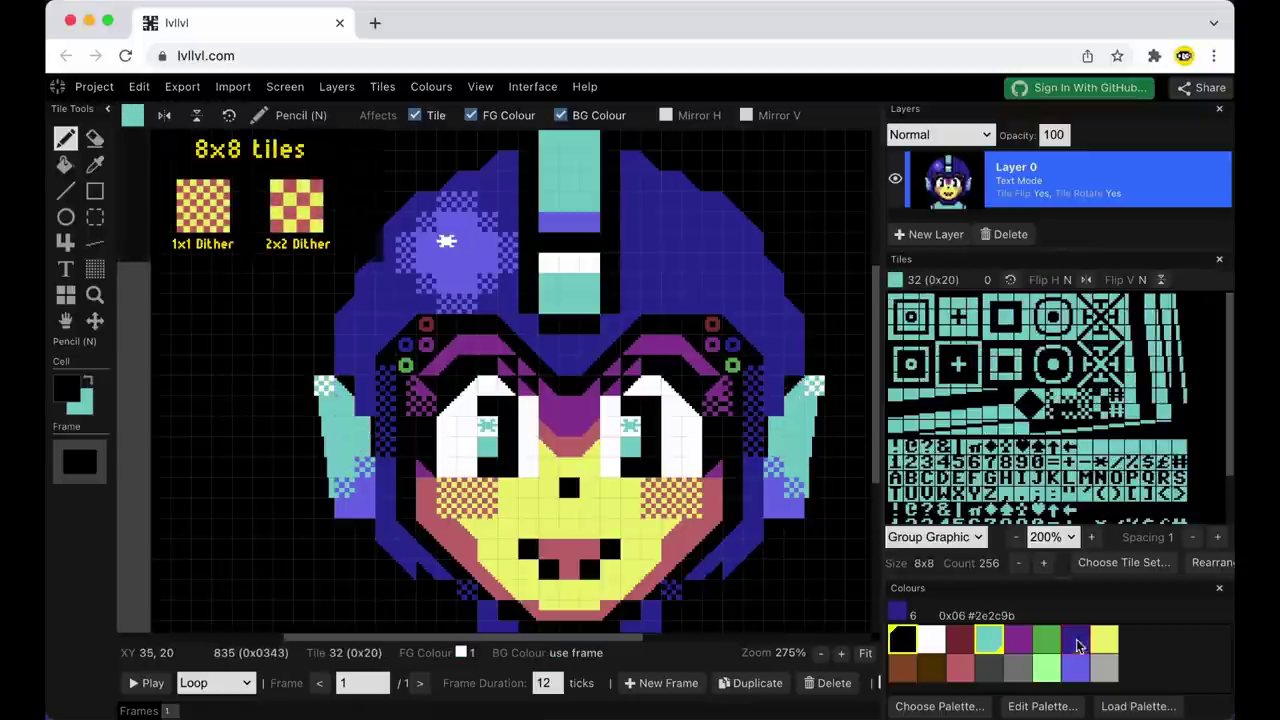
Replace the checkered outer tips of both ears with mirrored cyan and black diagonal tiles.
left_click(1078, 645)
right_click(370, 420)
right_click(794, 387)
key("h")
left_click(814, 387)
key("h")
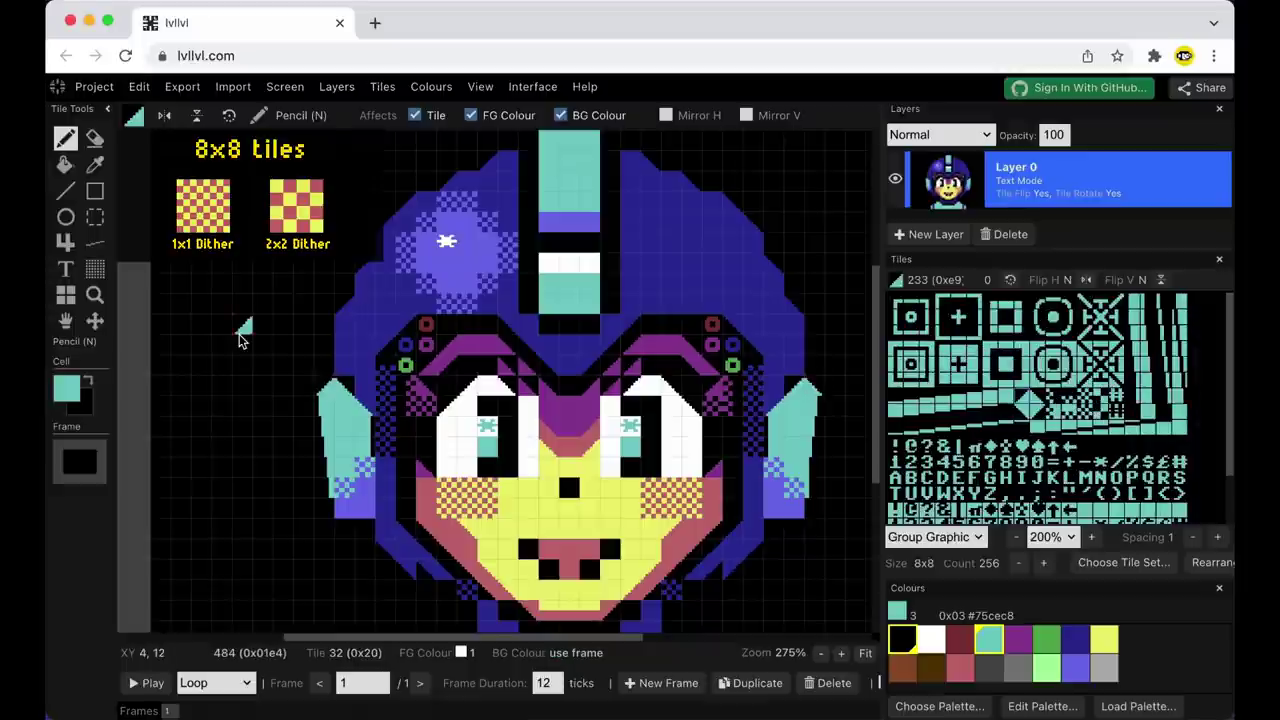
left_click(324, 387)
Shade the helmet's outer sides with dark blue and black checkered tiles, and the ears' lower ends with dark and light blue ones.
left_click(1077, 643)
left_click(1085, 397)
mouse_move(798, 370)
left_mouse_down()
mouse_move(795, 319)
mouse_move(820, 272)
left_mouse_up()
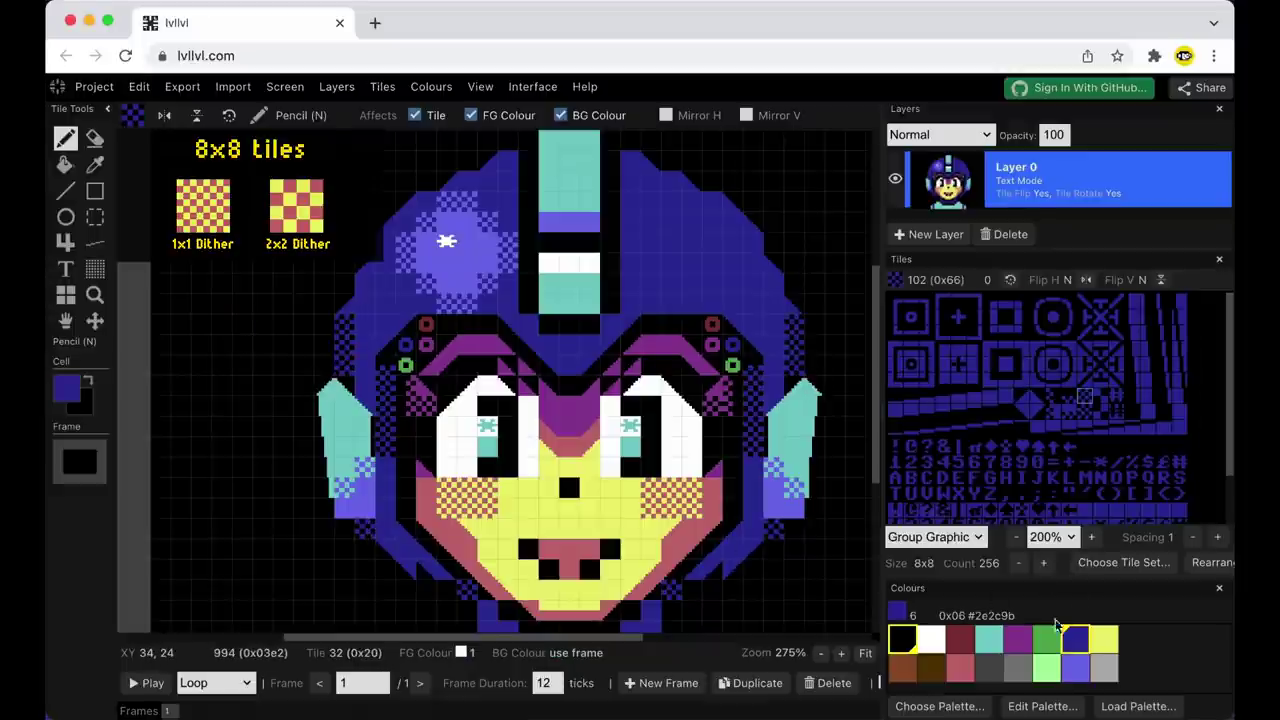
left_click(1075, 667)
Recolour the purple ring tiles beside both brows to yellow on black.
left_click(1105, 641)
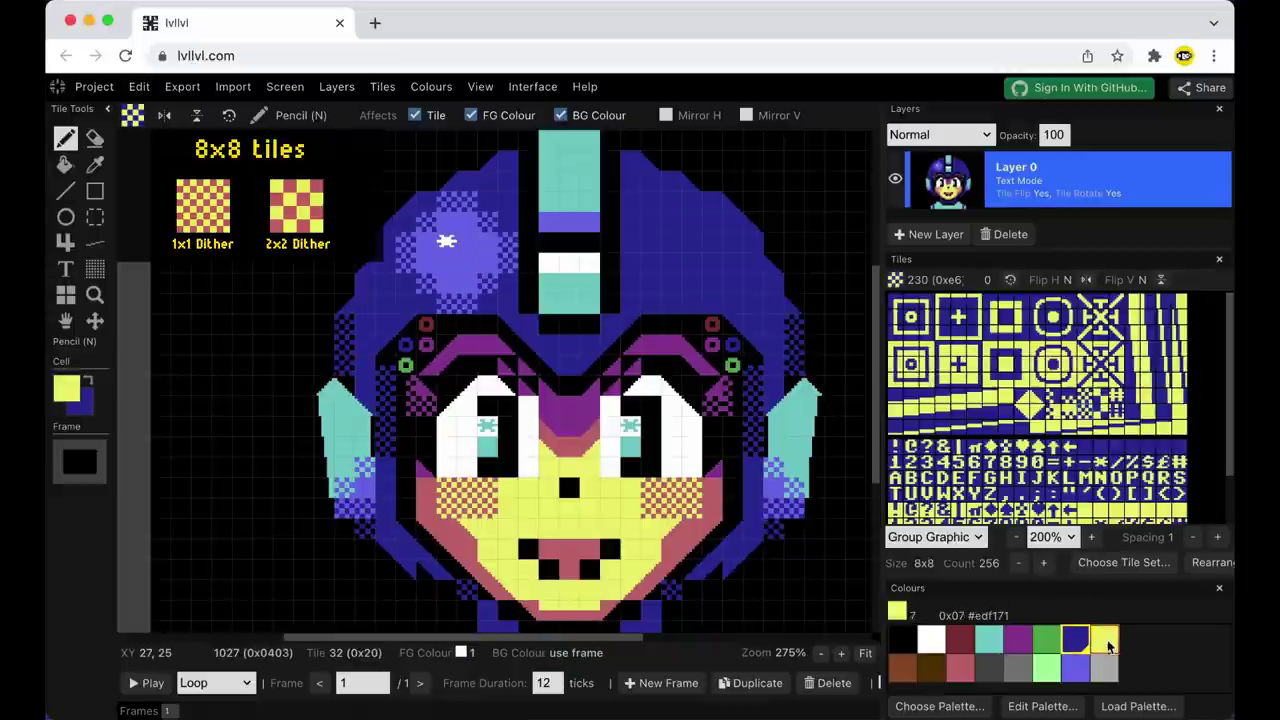
key("x")
left_click(903, 641)
left_click(911, 365)
left_click(988, 638)
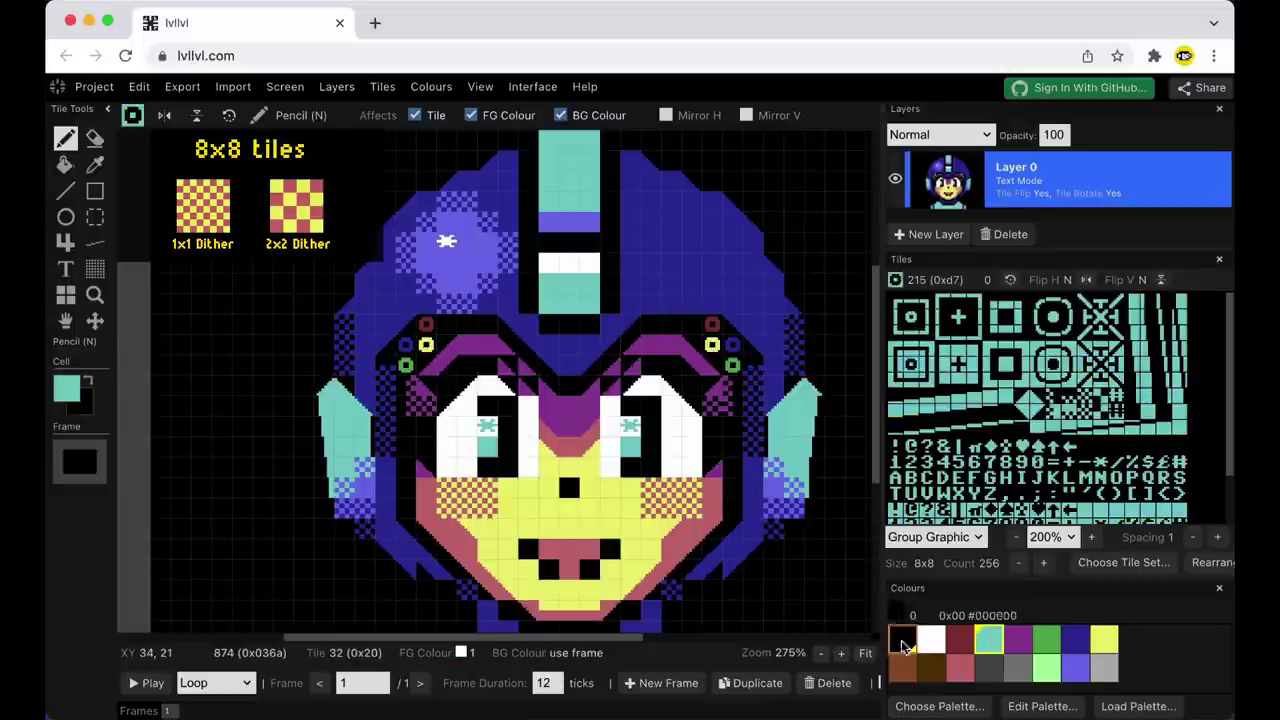
Smooth the lower corners of the black frame around the crest stripe with mirrored dark blue and black diagonal tiles.
left_click(1018, 417)
left_click(1075, 638)
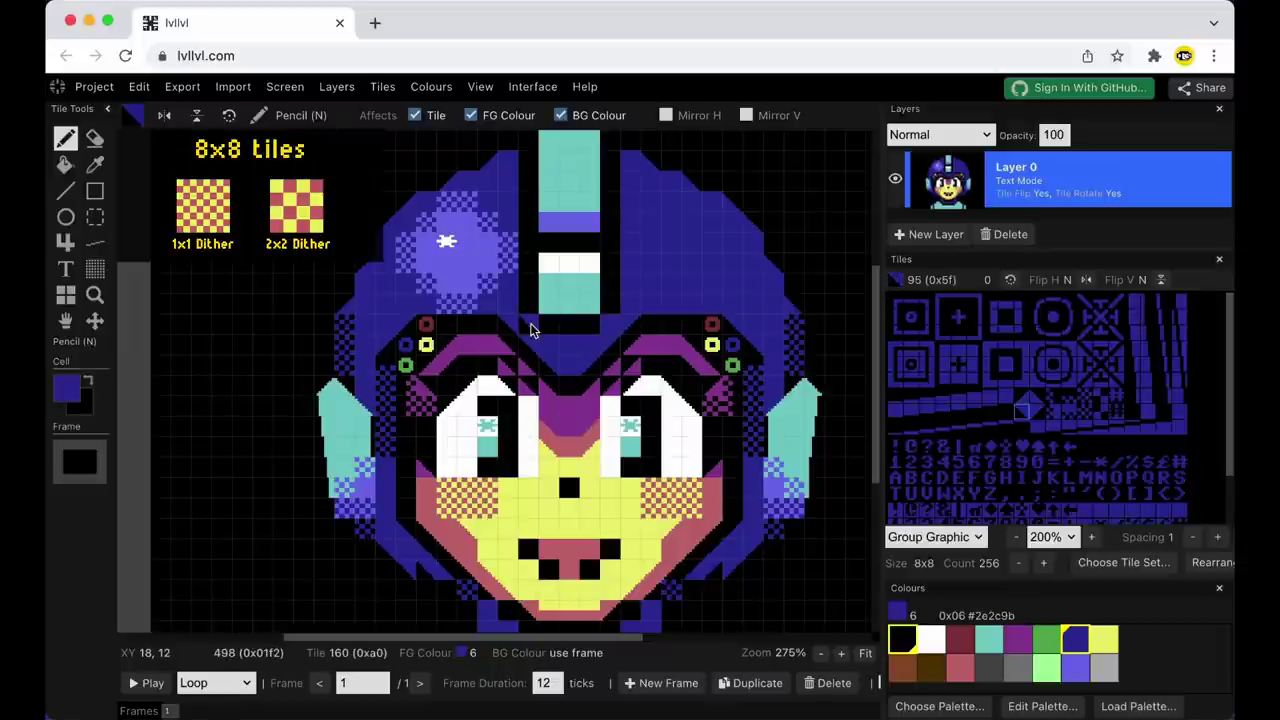
key("i")
left_click(530, 325)
key("h")
left_click(610, 325)
Shape the black frame beside the stripe's gap with dark blue and black checkered tiles, adding diagonal tiles above and below.
left_click(610, 243)
left_click(528, 243)
left_click(1022, 411)
left_click(528, 263)
left_click(610, 263)
left_click(610, 223)
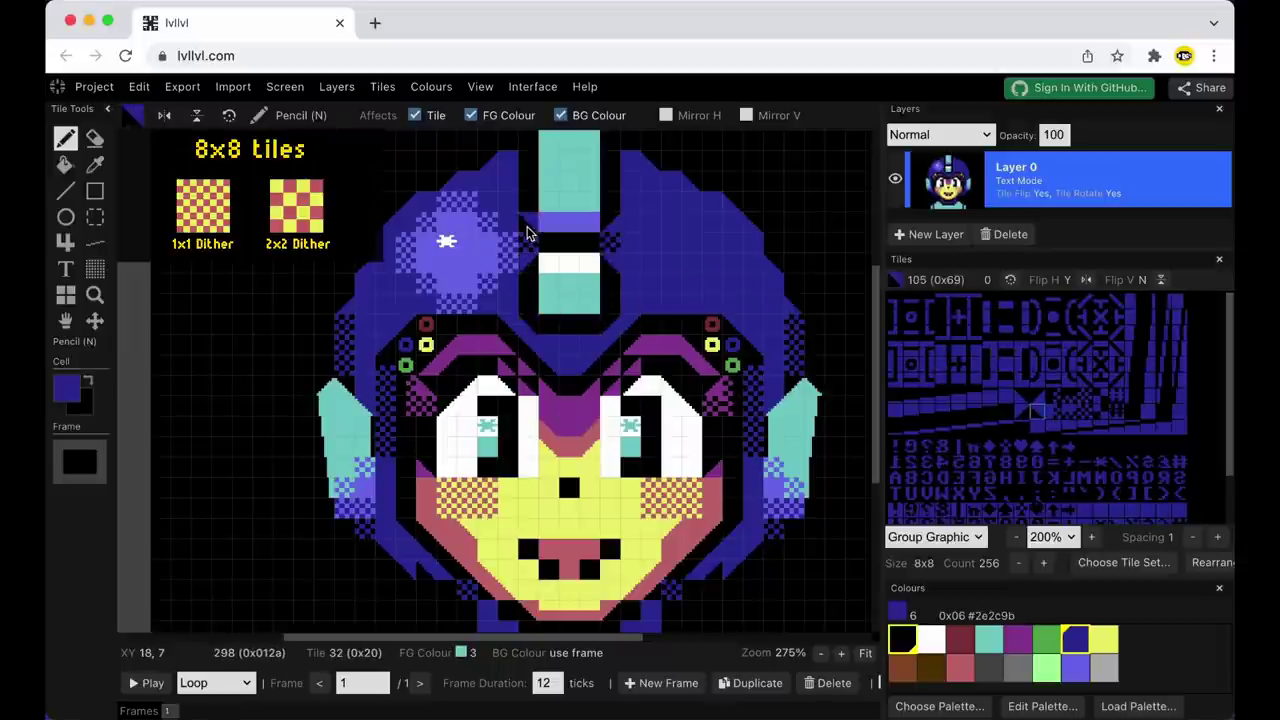
key("i")
left_click(528, 225)
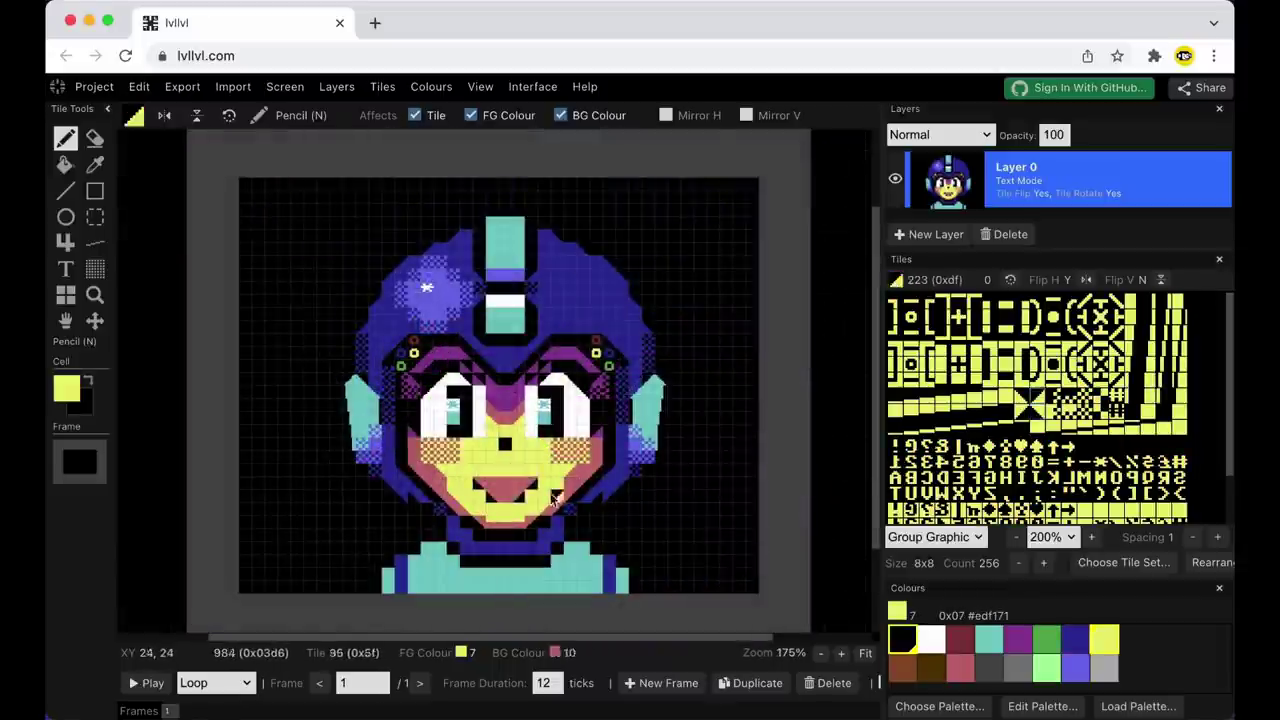
Smooth the mouth's lower corners with yellow and black diagonal tiles, and draw a thin black line along its upper edge.
key("h")
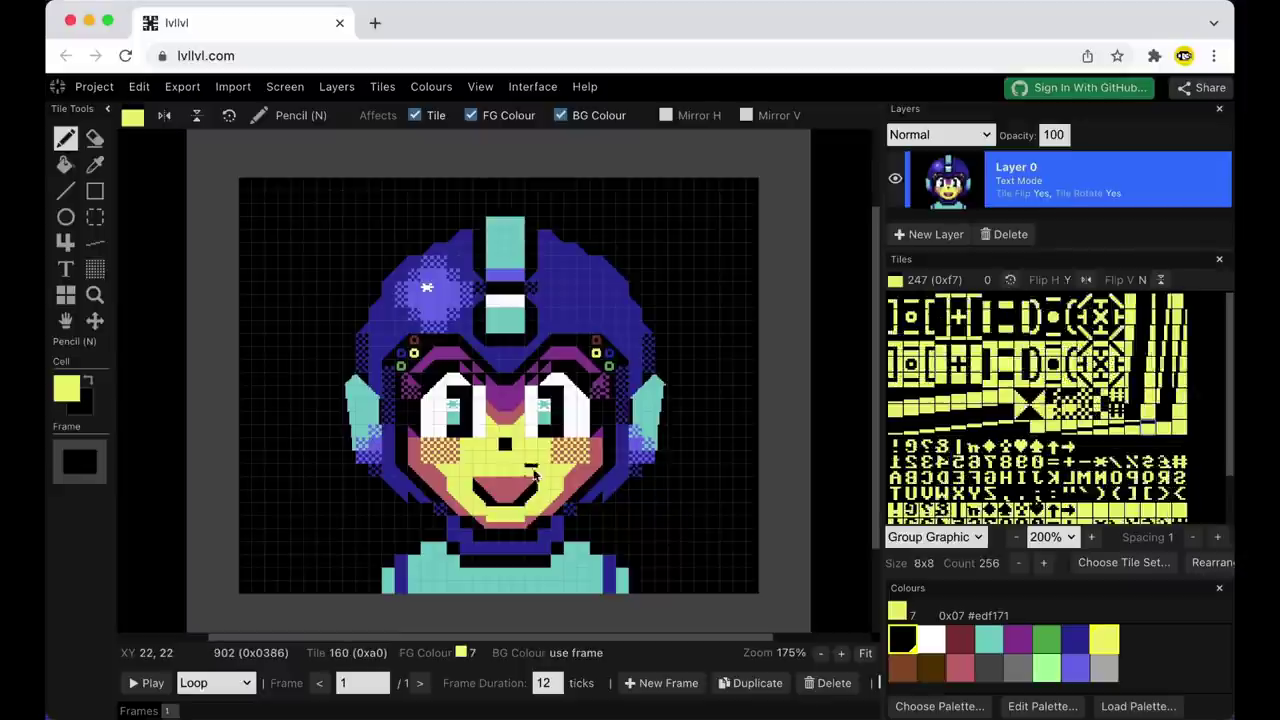
key("h")
left_click(958, 380)
left_click_drag(531, 470, 479, 470)
Add a row of white teeth along the top of the mouth.
left_click(1017, 638)
right_click(513, 490)
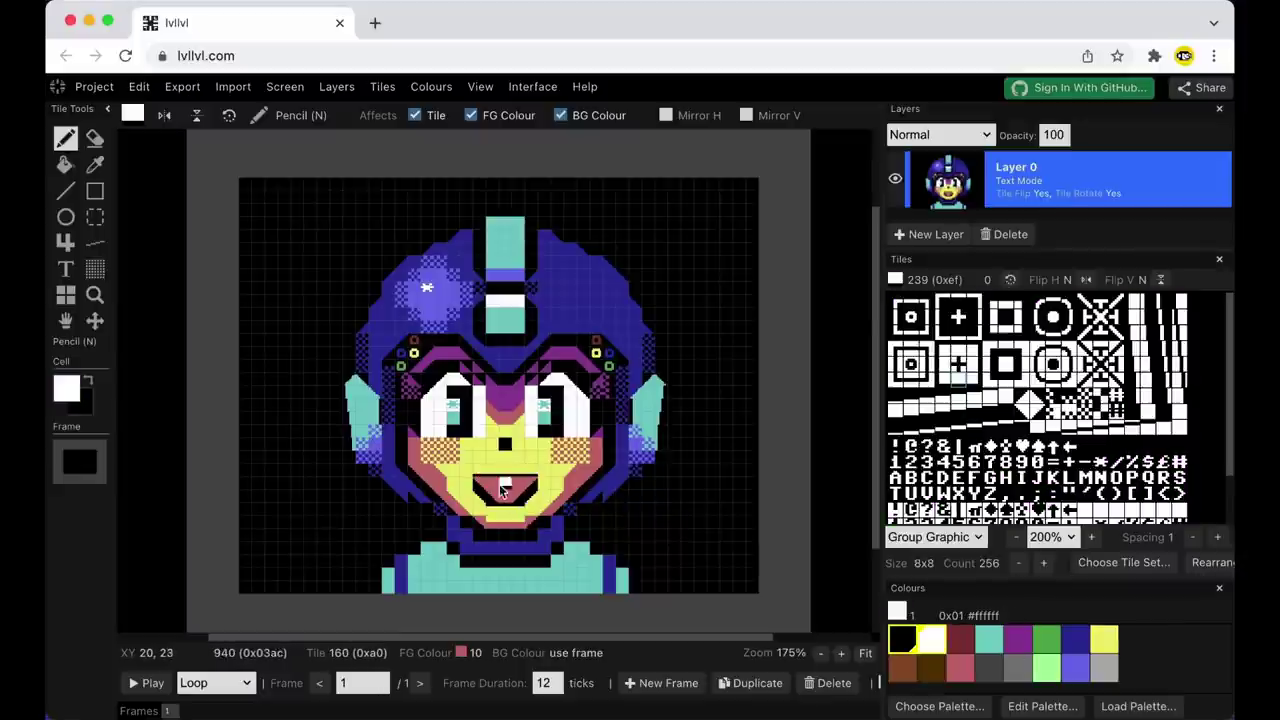
right_click(661, 540)
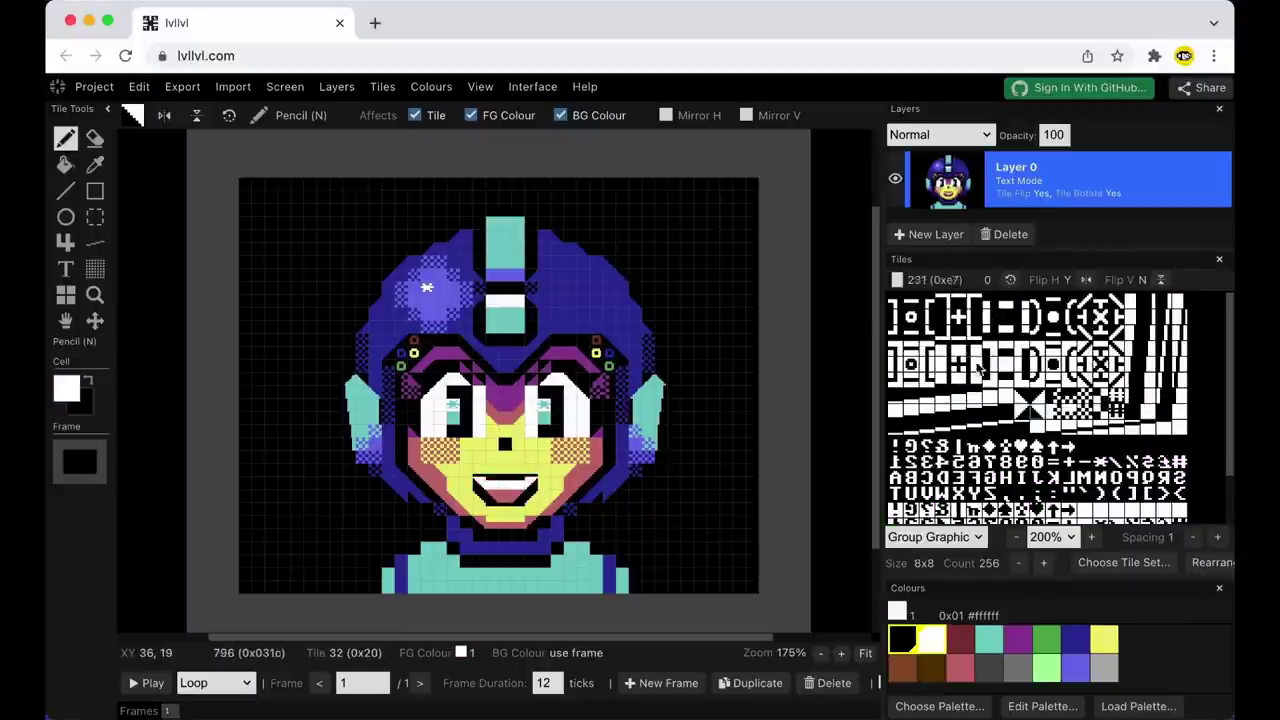
Extend the cheeks inward with half-checkered pink and yellow tiles, and add a white and yellow checkered highlight to each cheek.
left_click(958, 668)
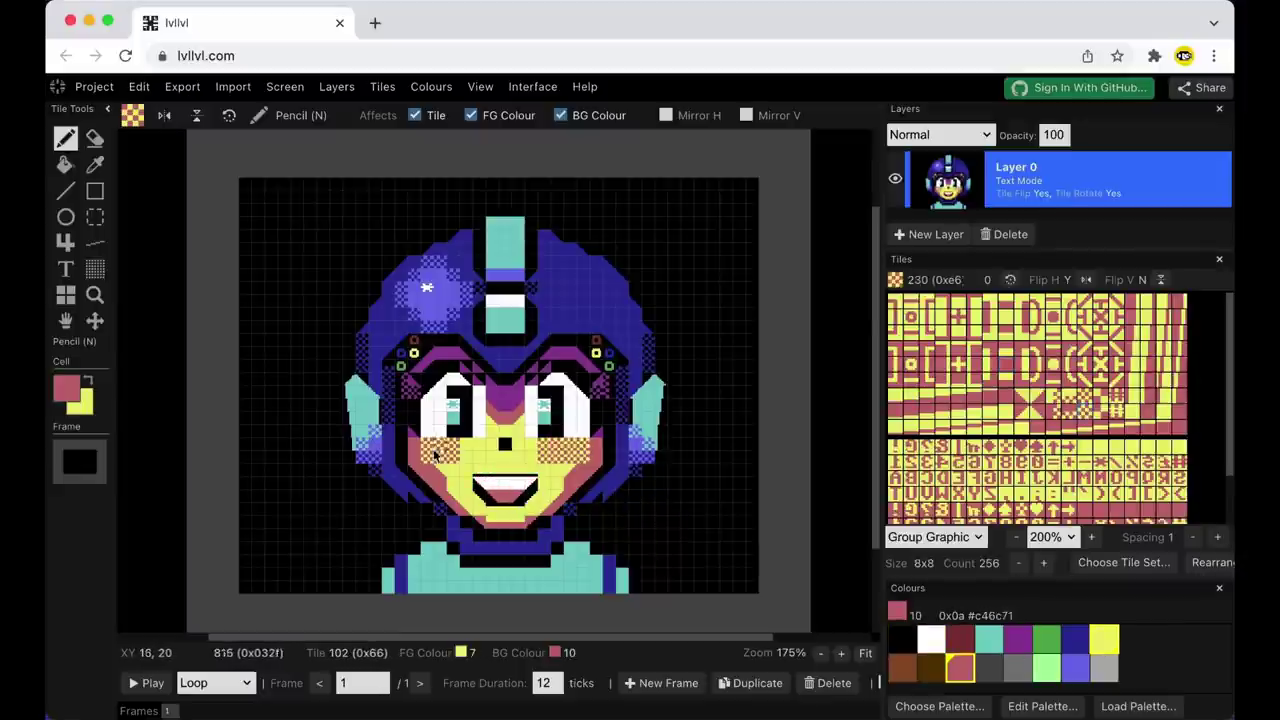
left_click(1075, 400)
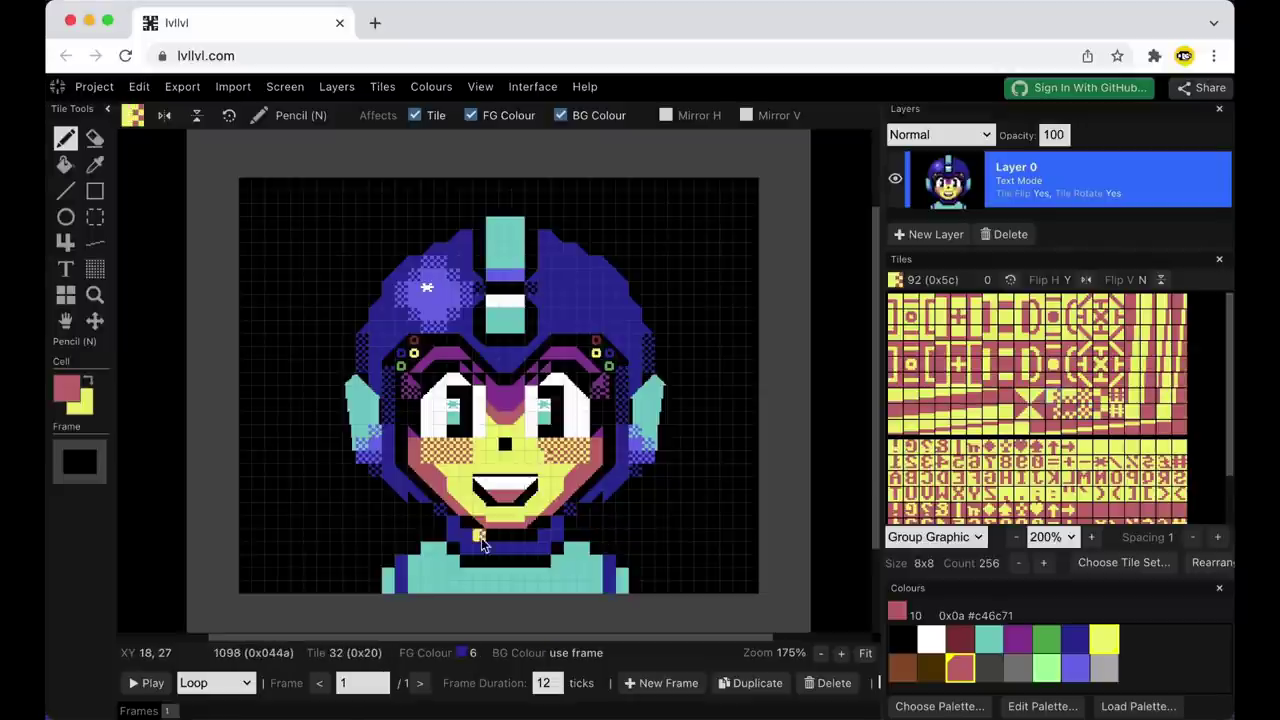
left_click(997, 342)
left_click(930, 638)
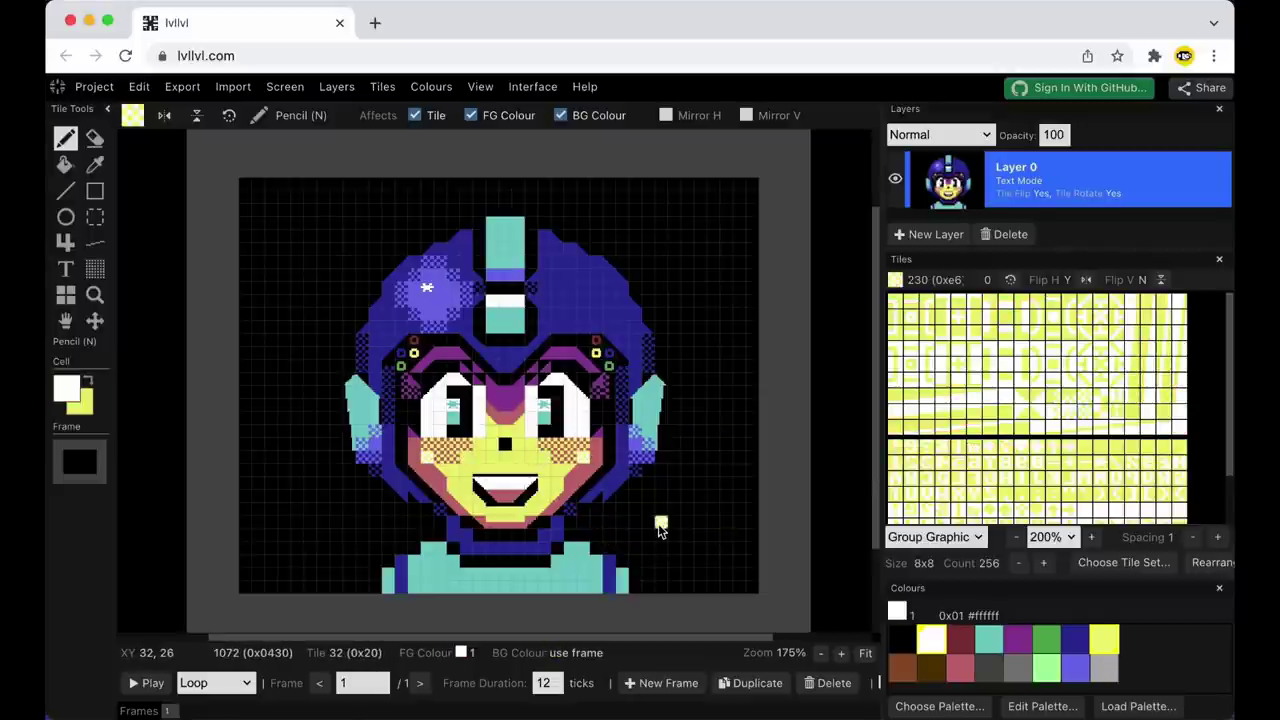
Slope the shoulders with mirrored cyan and black diagonal tiles, and round the collar's lower corners with dark blue and black ones.
left_click(989, 639)
right_click(902, 639)
left_click(1022, 396)
left_click(622, 562)
key("h")
left_click(440, 536)
left_click(388, 562)
key("h")
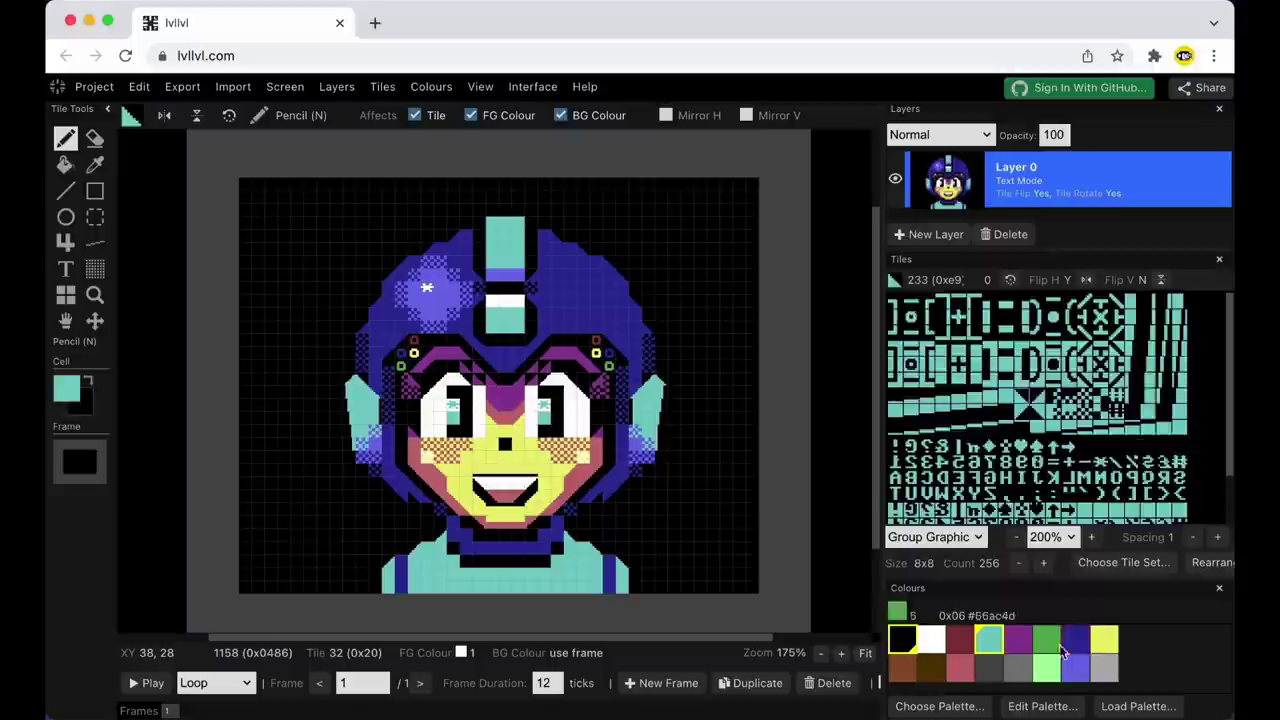
left_click(1068, 644)
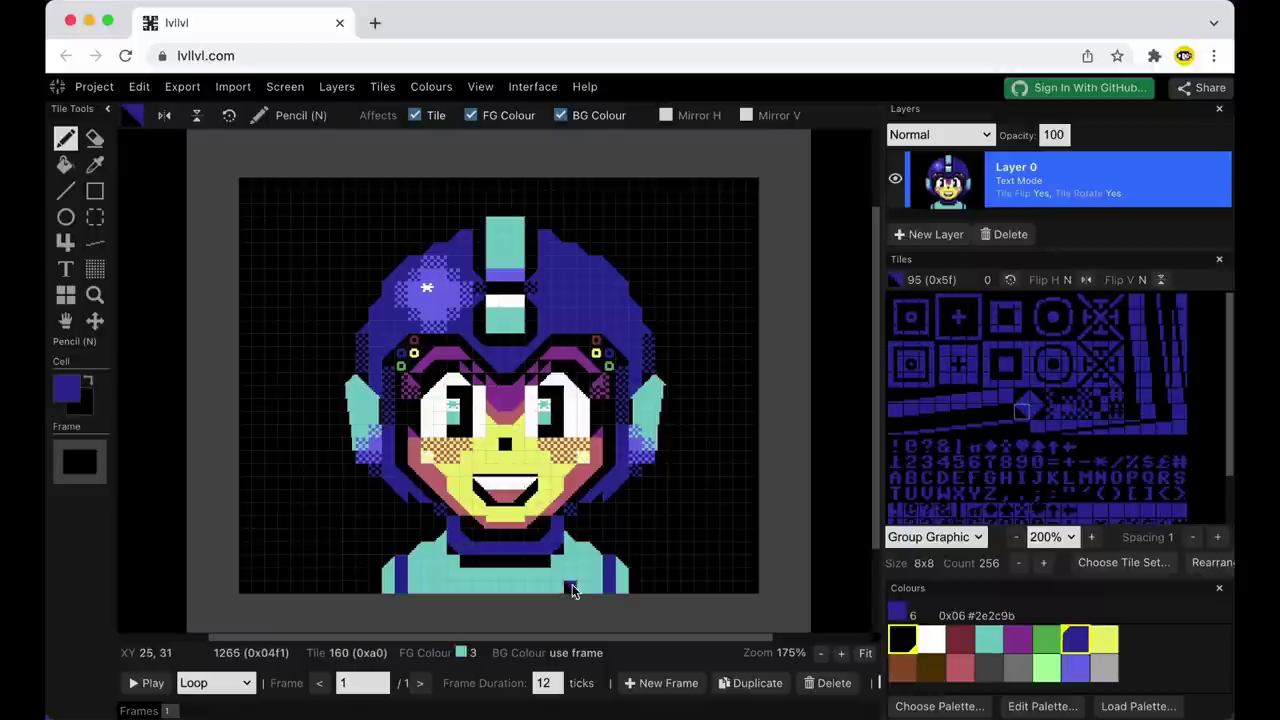
left_click(1083, 400)
left_click_drag(468, 562, 545, 562)
key("super+z")
Round the lower corners of the black outline beneath the collar with cyan and black diagonal tiles.
left_click(988, 640)
left_click(1070, 400)
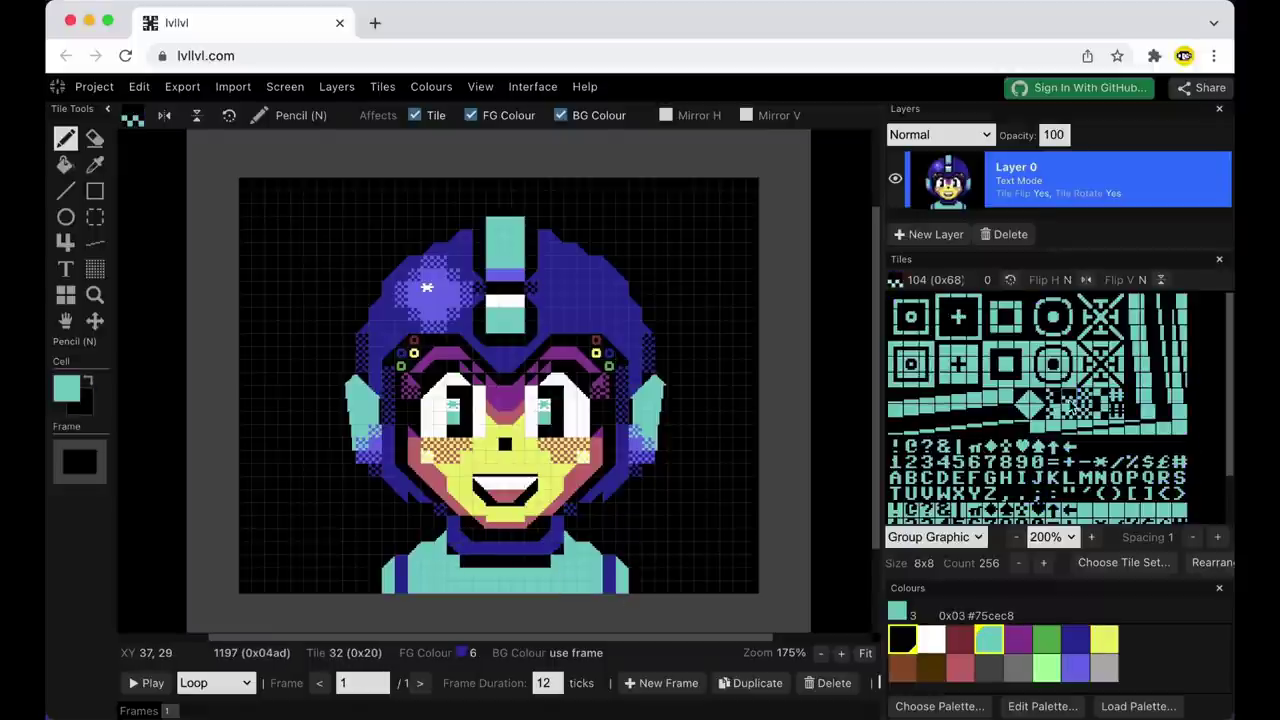
key("super+z")
mouse_move(466, 562)
left_mouse_down()
mouse_move(532, 562)
mouse_move(533, 537)
left_mouse_up()
left_click(1022, 397)
left_click(556, 562)
left_click(1037, 397)
left_click(454, 562)
Detail the collar's lower part with dark blue diagonal tiles and a thin dark blue line along its bottom.
left_click(1017, 640)
left_click(1069, 397)
left_click(1077, 642)
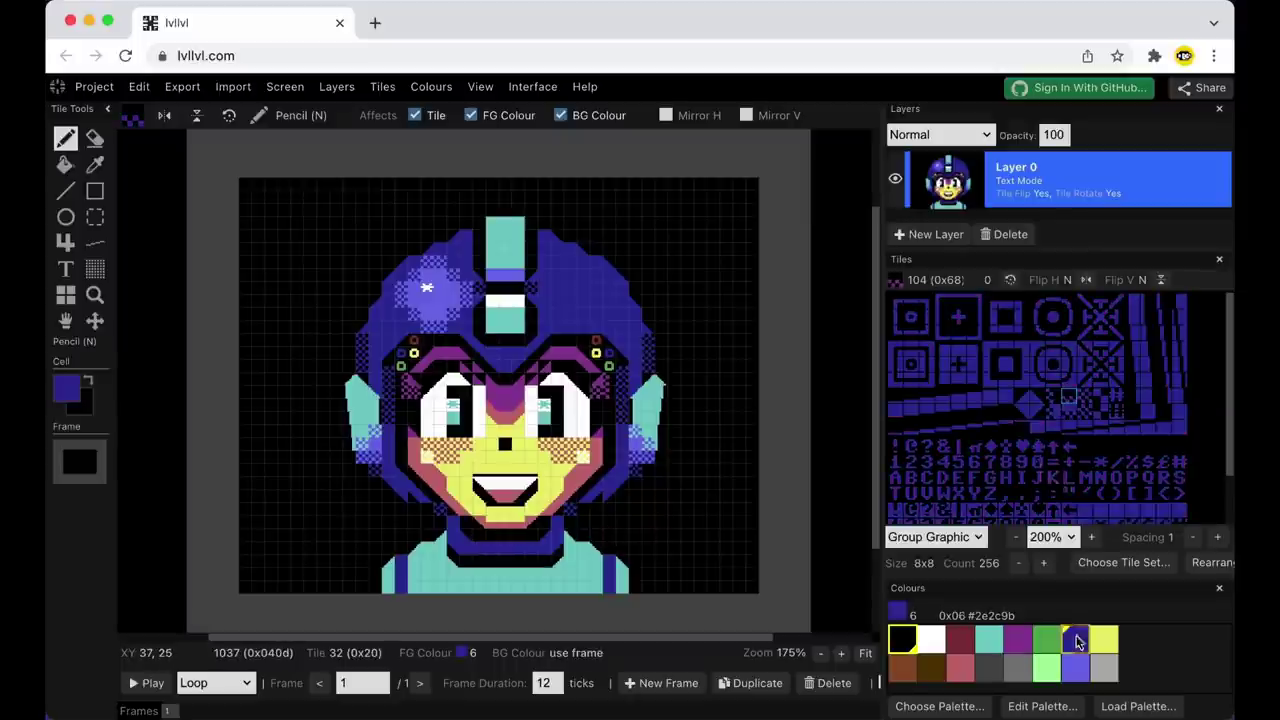
key("x")
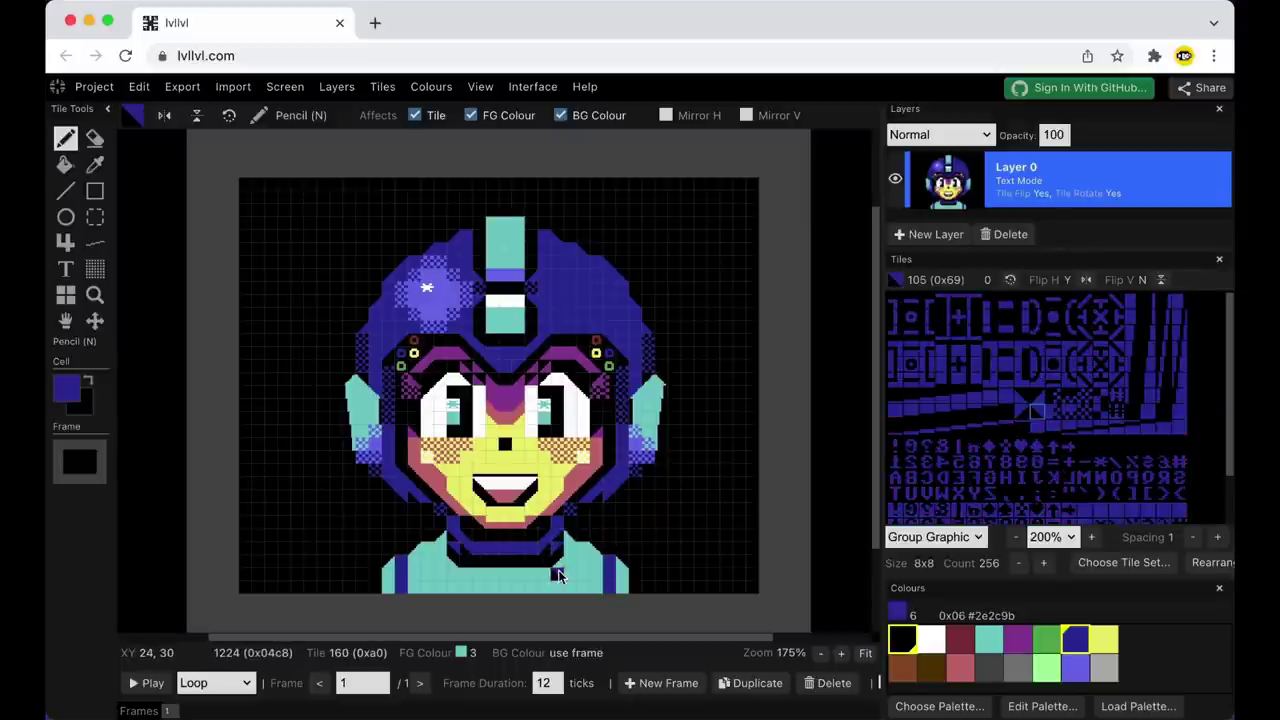
left_click(1100, 427)
left_click_drag(466, 564, 534, 566)
key("super+z")
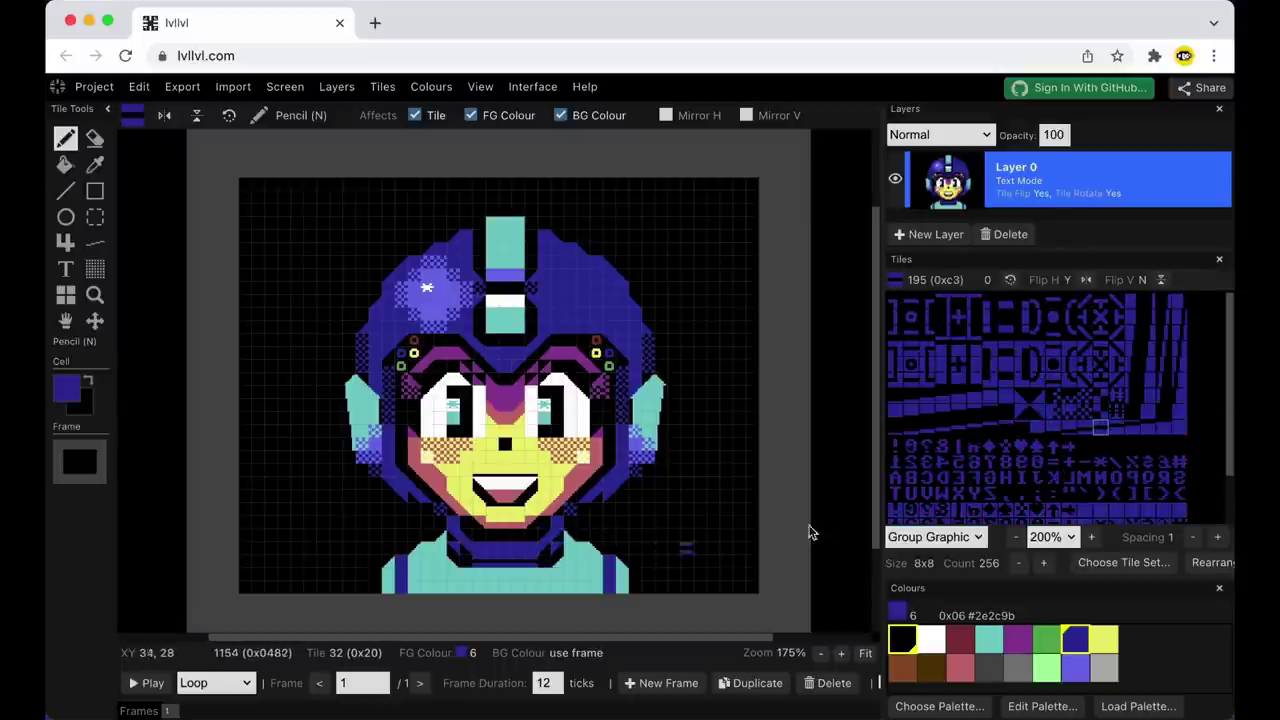
Shade the lower shoulders beside both straps with light blue and cyan checkered tiles.
left_click(1076, 668)
right_click(989, 640)
left_click(1085, 396)
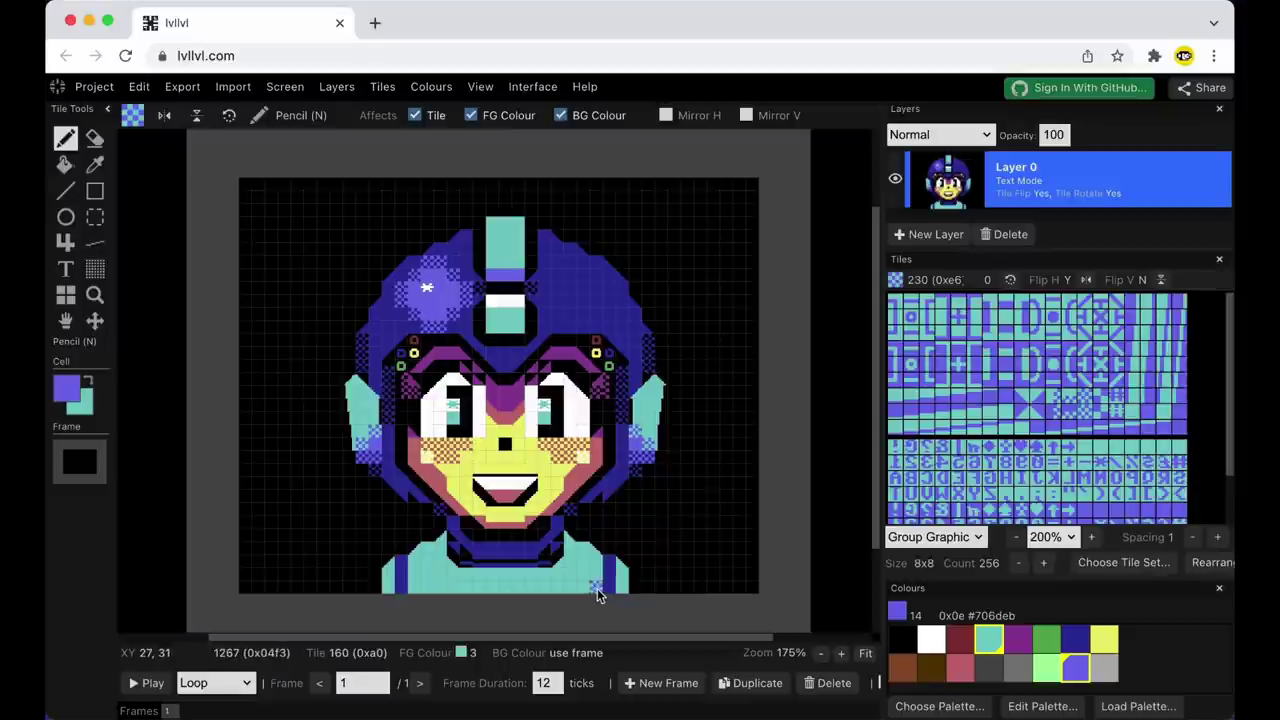
left_click_drag(597, 588, 414, 588)
key("super+z")
key("super+z")
left_click_drag(597, 574, 584, 588)
left_click_drag(414, 574, 427, 588)
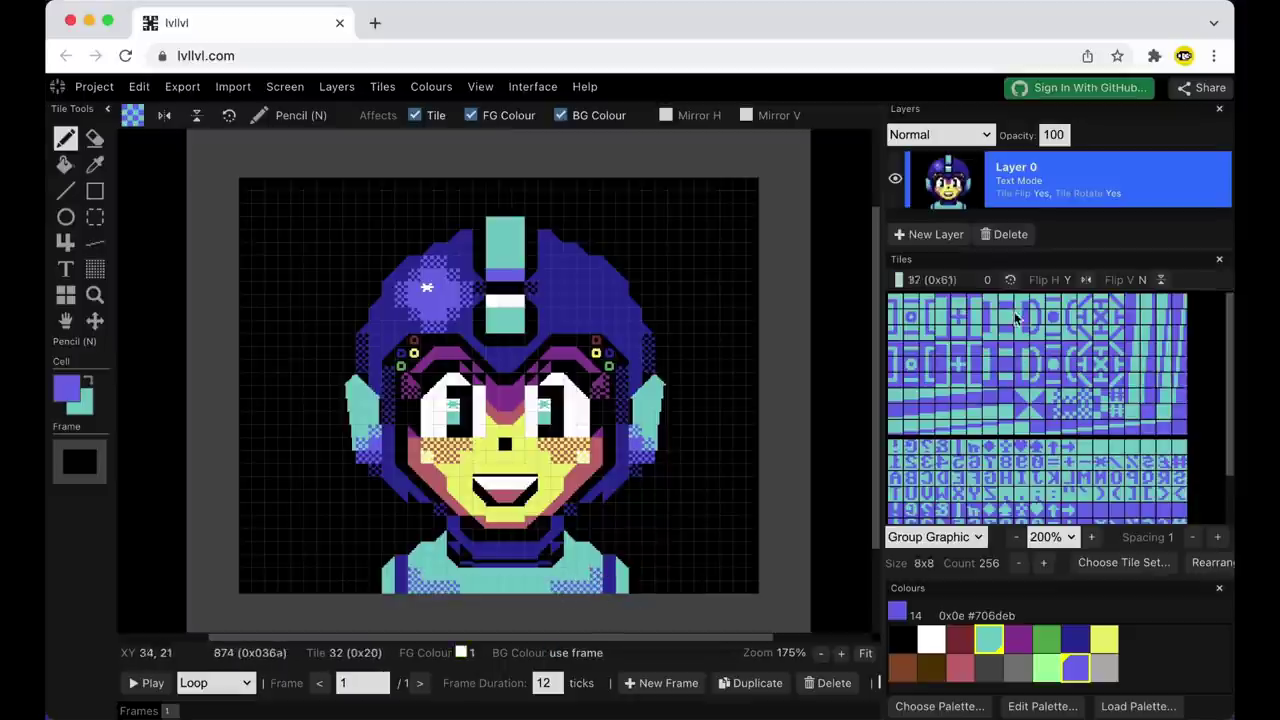
Put a light blue tile at the top of each shoulder strap and a white highlight tile beside it.
left_click(1132, 447)
left_click(1085, 396)
left_click(1132, 511)
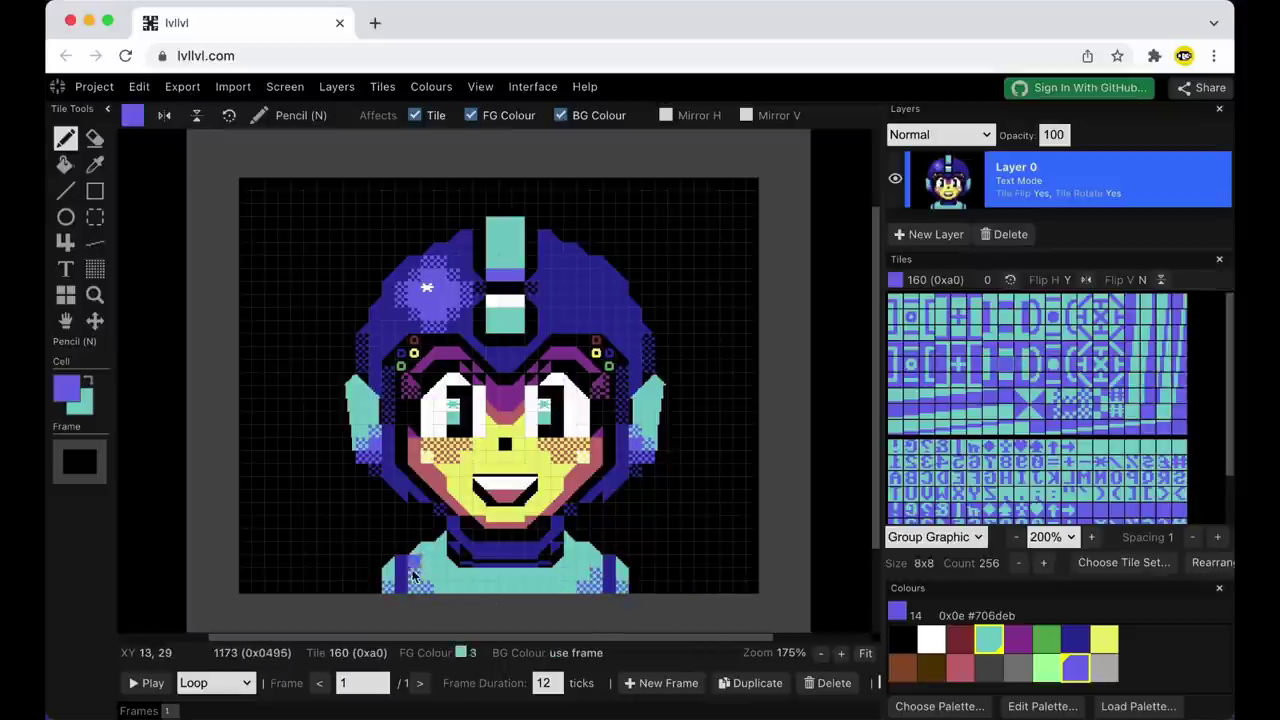
left_click(401, 562)
left_click(609, 562)
left_click(931, 640)
left_click(414, 562)
left_click(597, 562)
key("ctrl+z")
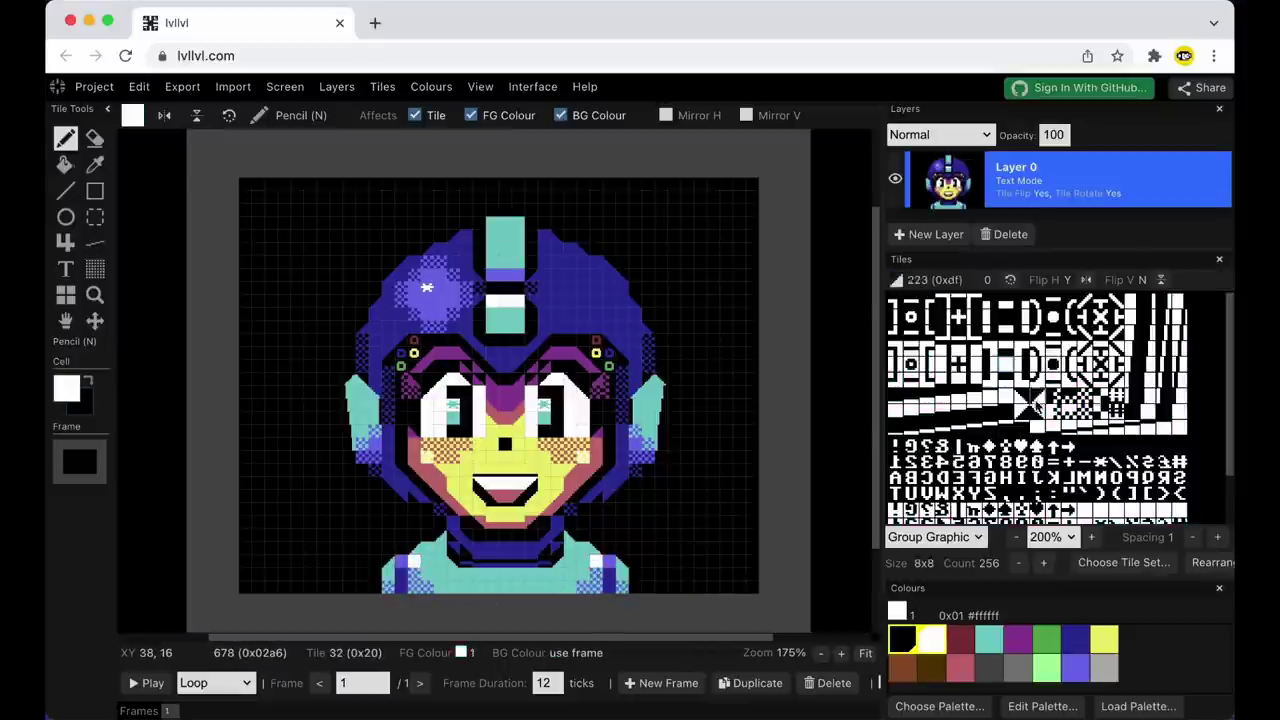
Turn the tips of both ears white, using diagonal and partial tiles that follow their outline.
left_click(652, 393)
left_click(361, 392)
key("q")
left_click(353, 381)
key("q")
left_click(659, 381)
left_click(659, 392)
key("q")
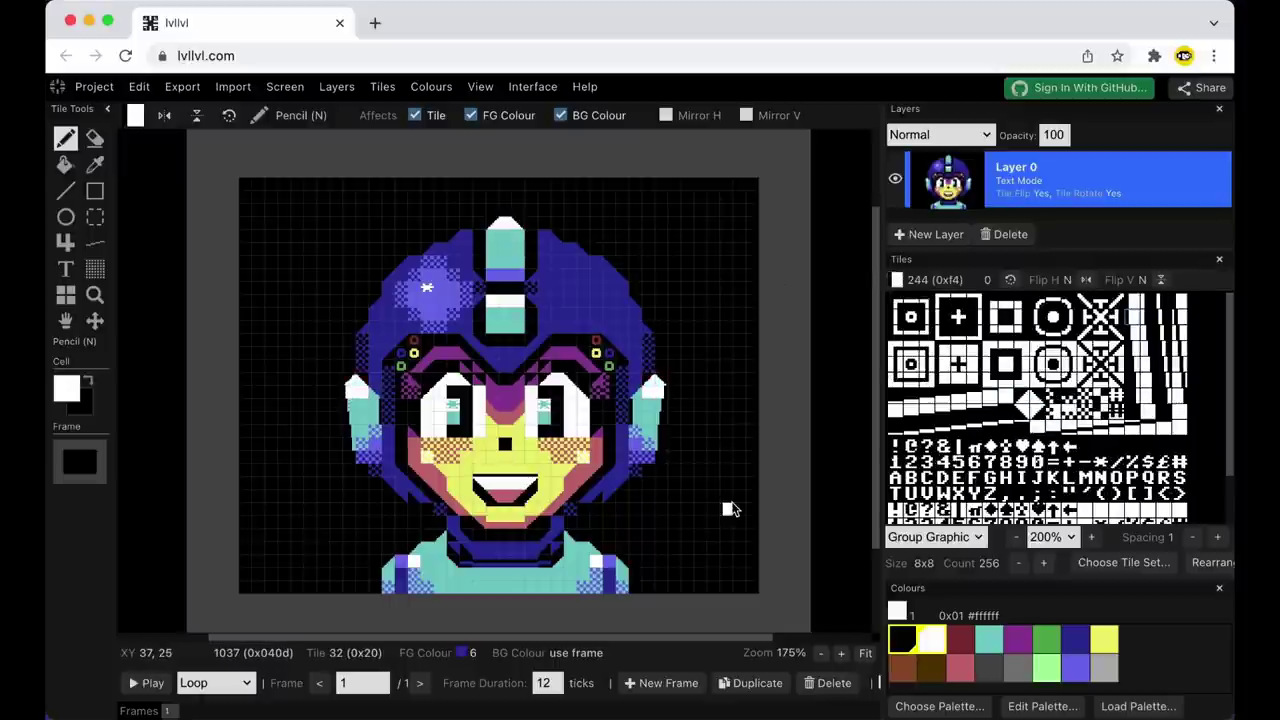
key("ctrl+z")
key("ctrl+z")
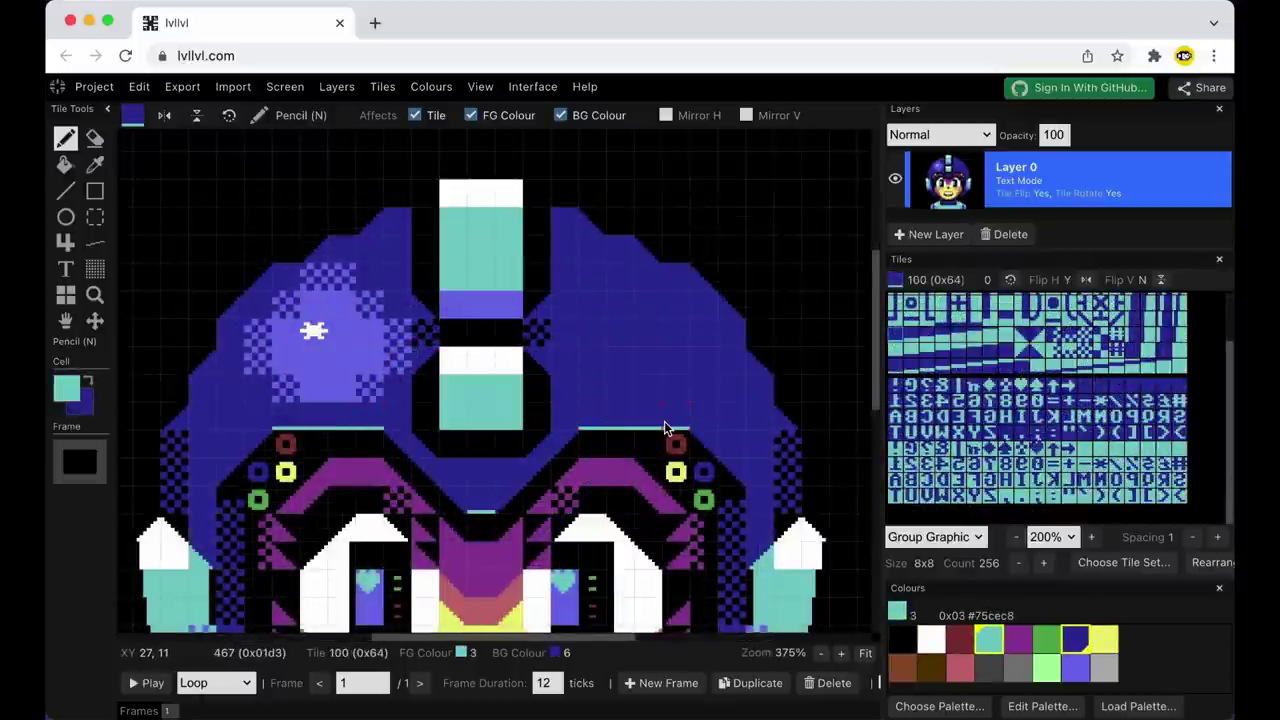
Draw cyan diagonal highlight lines along the helmet's upper side edges.
key("ctrl+z")
key("ctrl+z")
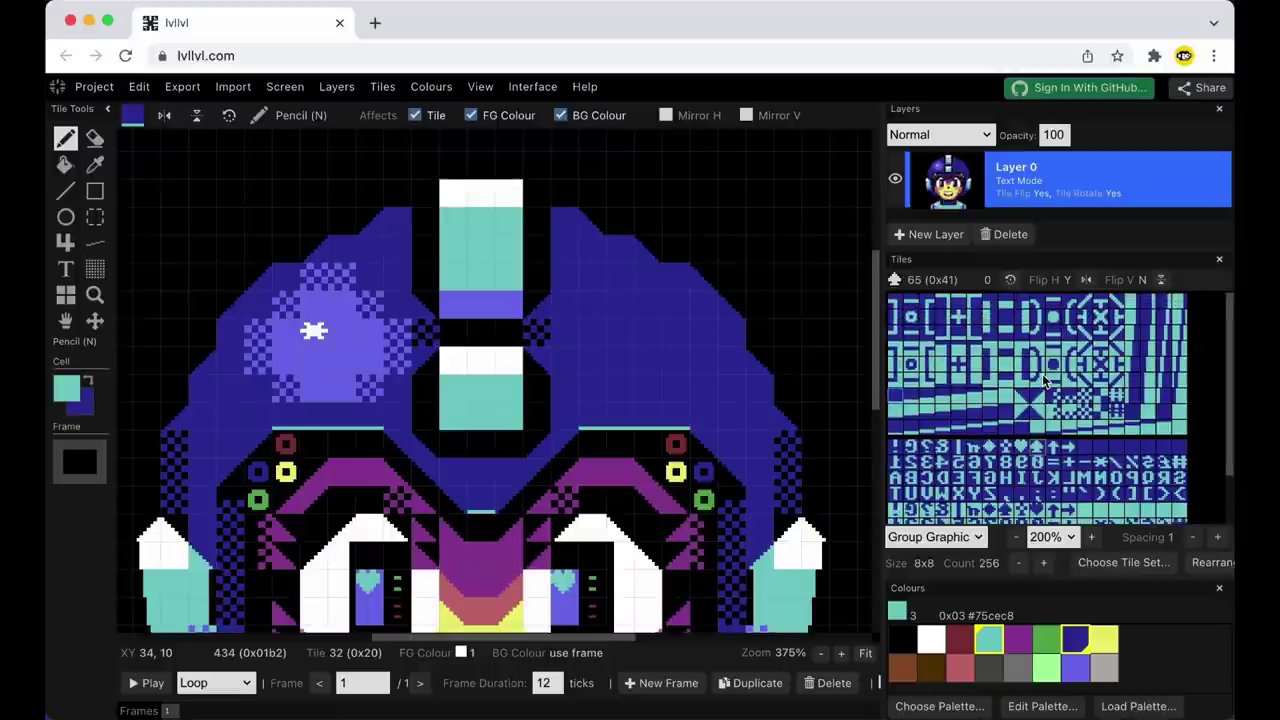
key("x")
left_click_drag(296, 266, 235, 365)
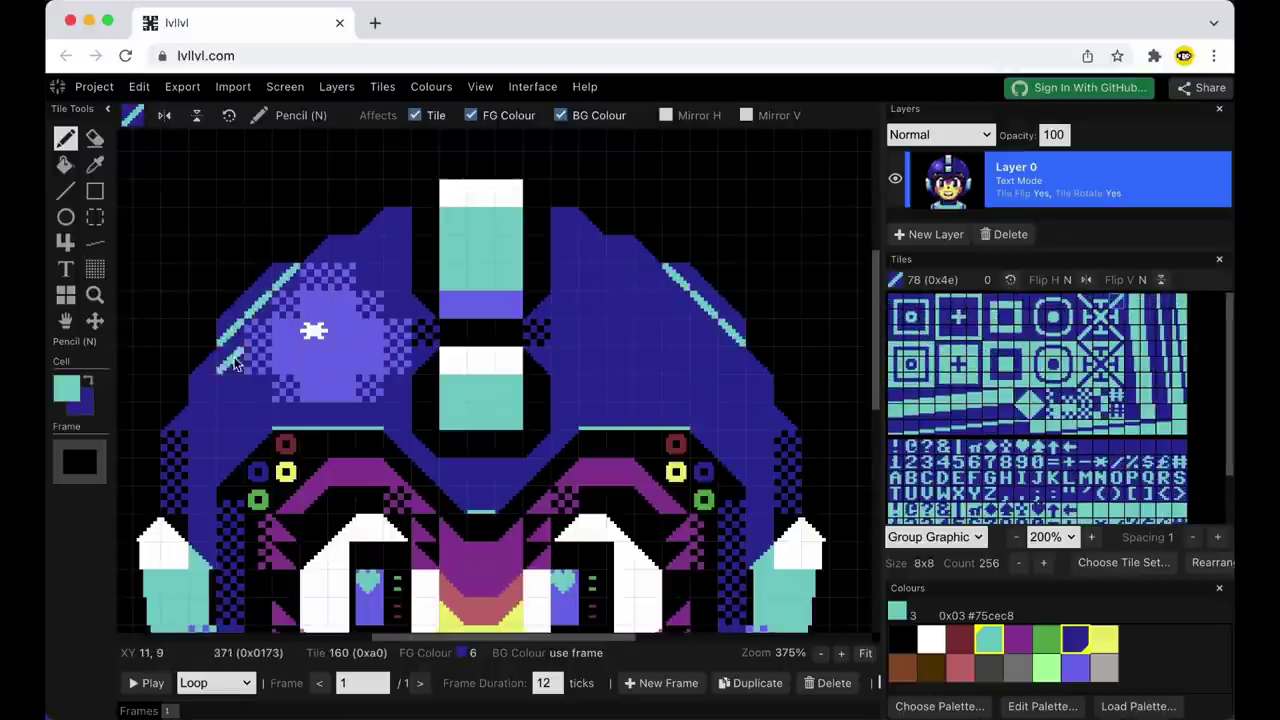
key("x")
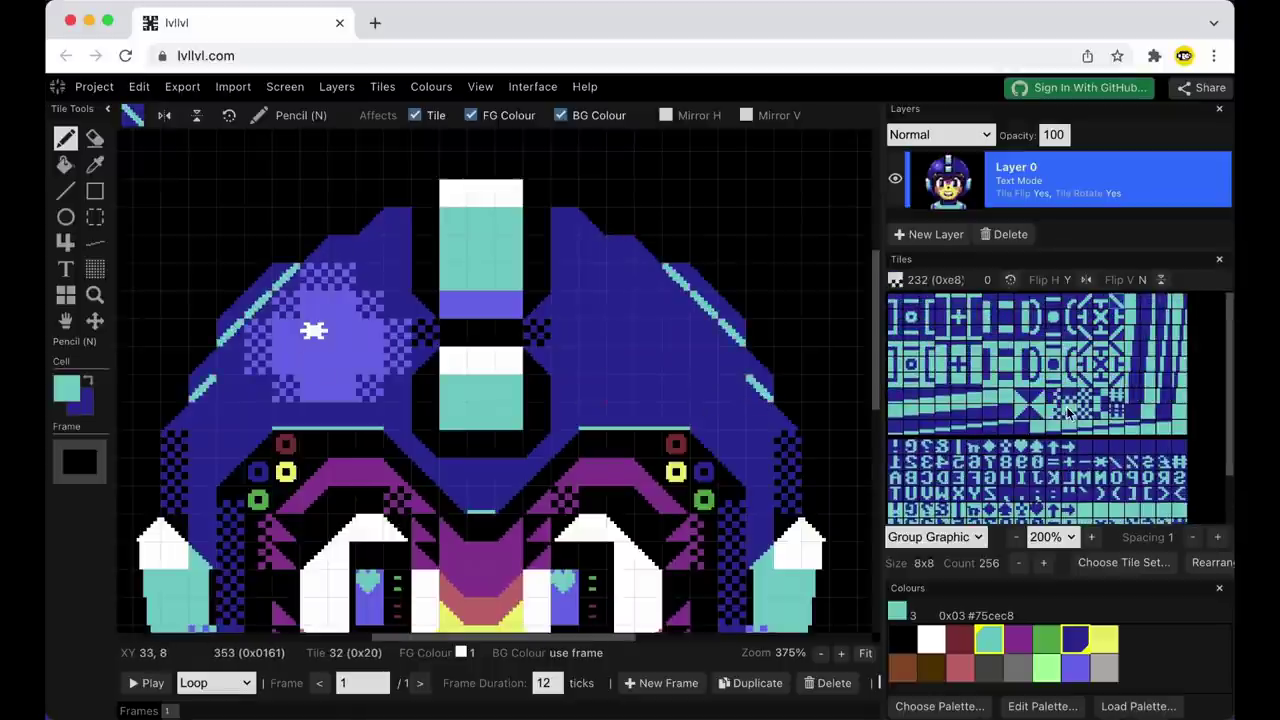
Recolour the right helmet edge's diagonal lines purple and add purple and dark blue checkered tiles inside the edge.
left_click(1018, 639)
left_click_drag(676, 276, 735, 336)
left_click(760, 390)
left_click(1086, 413)
mouse_move(678, 305)
left_mouse_down()
mouse_move(679, 344)
mouse_move(650, 335)
left_mouse_up()
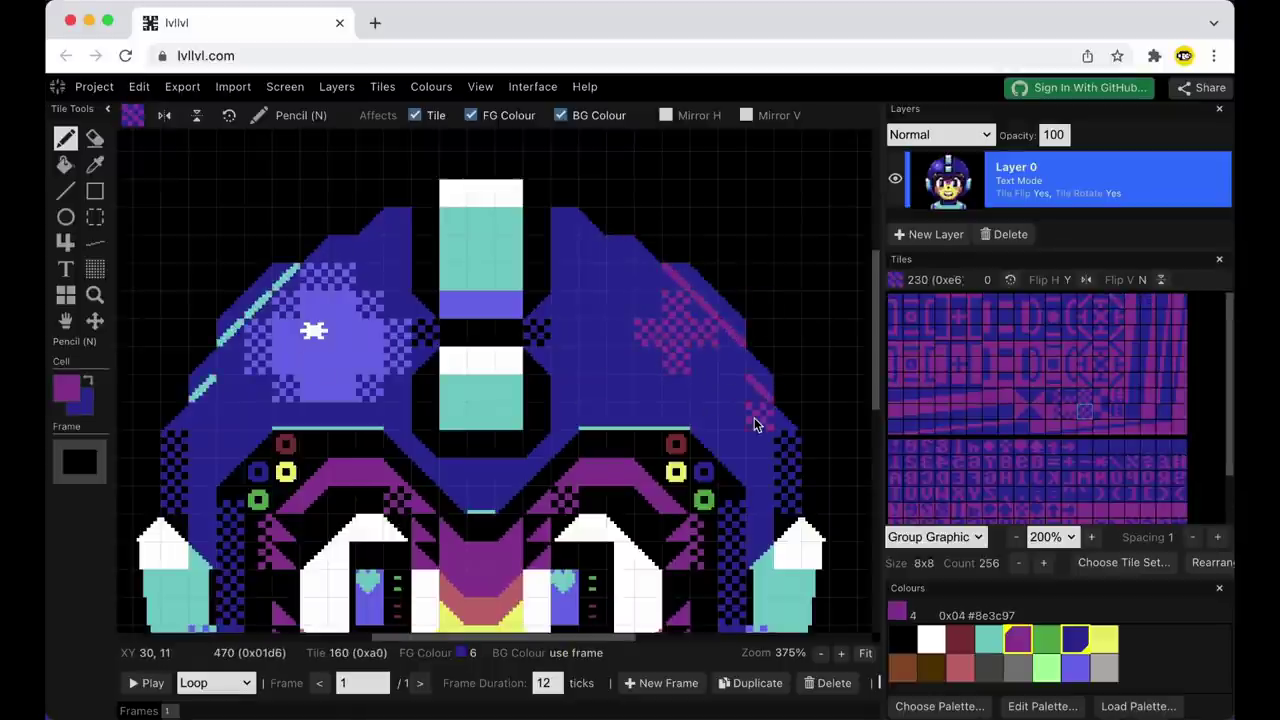
Place a purple and pink star-shaped glint at the centre of the helmet's right checkered patch.
right_click(960, 667)
left_click(676, 337)
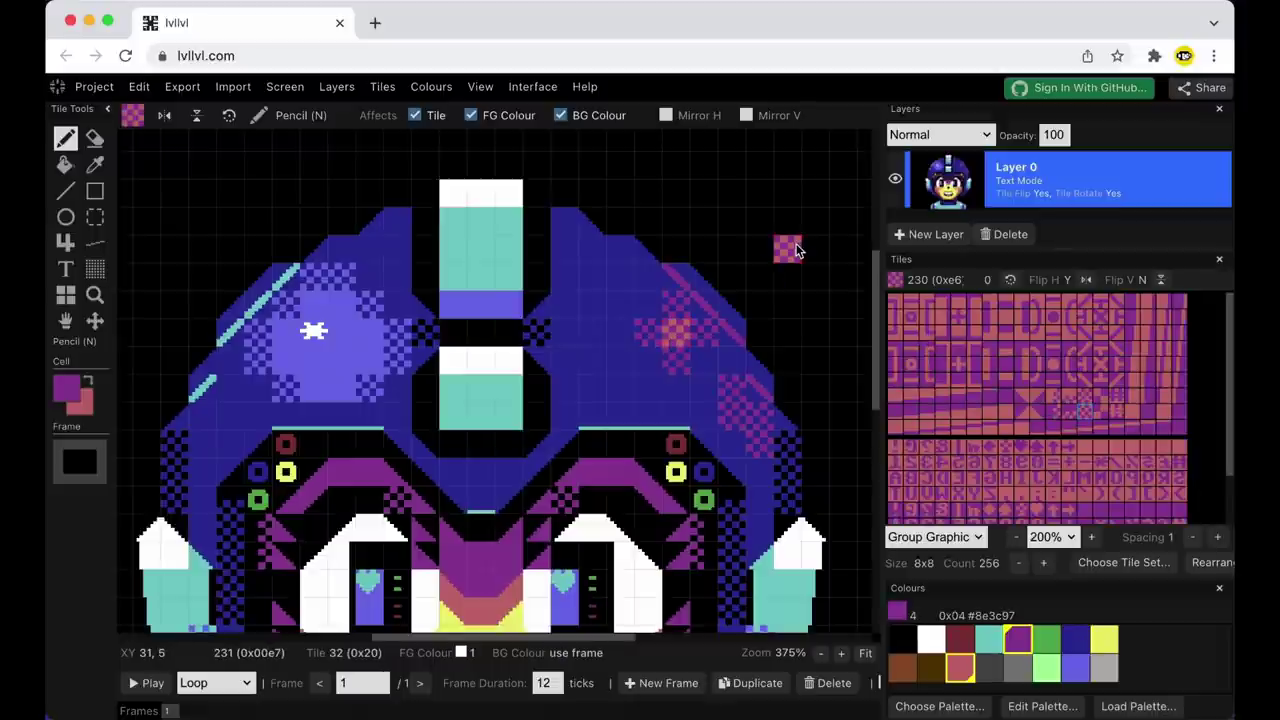
scroll(1057, 460, "down", 1)
left_click(1100, 498)
left_click(686, 337)
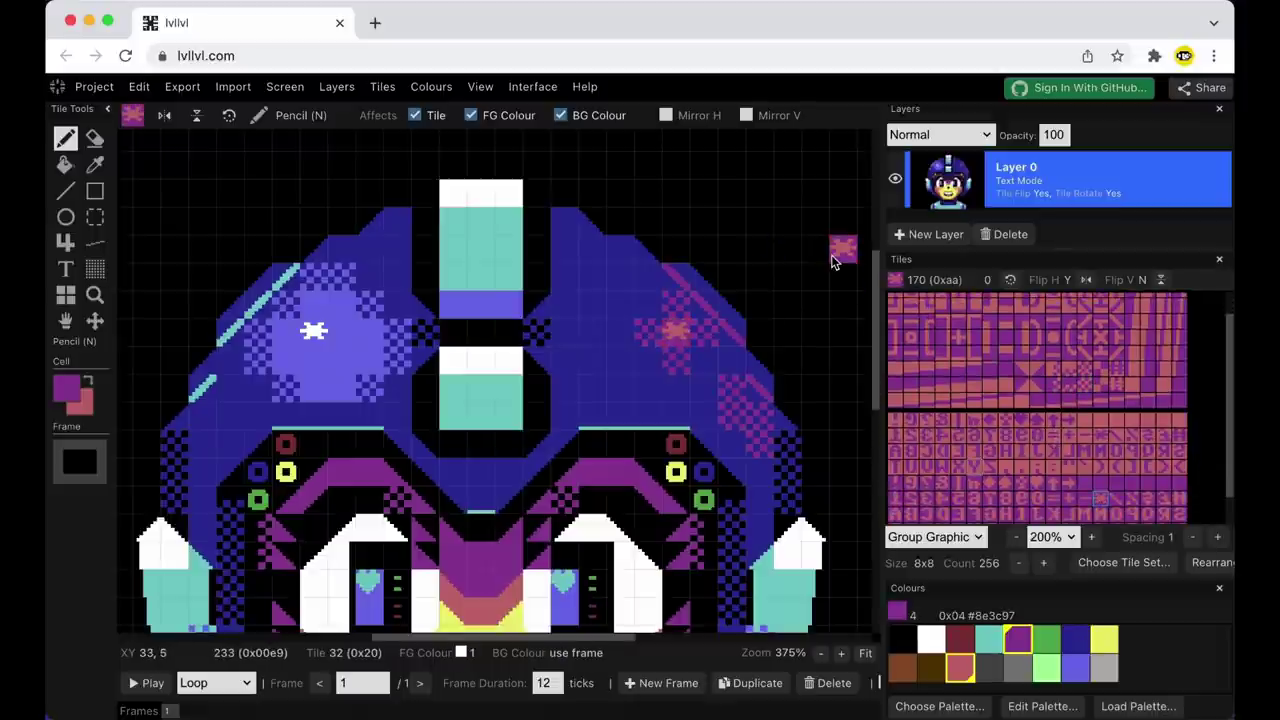
Draw thin purple lines along the helmet's upper right edge and above the right brow.
left_click(1022, 400)
right_click(1075, 632)
left_click(566, 221)
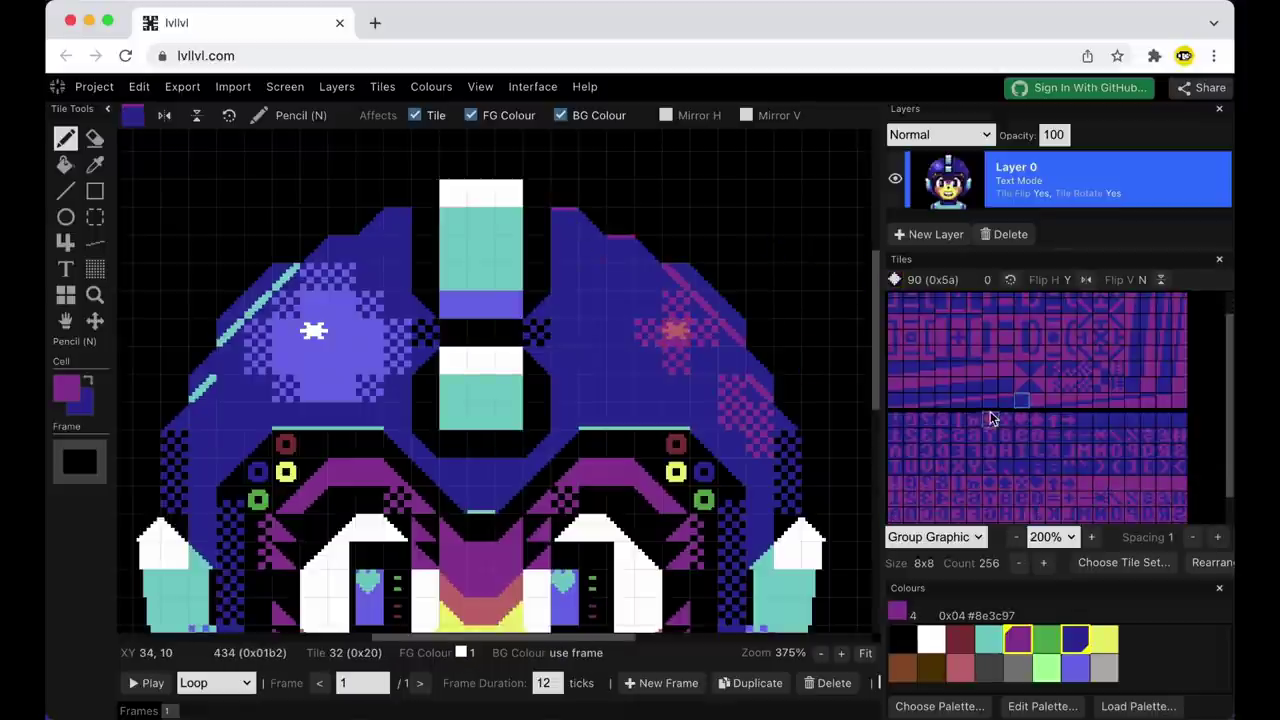
left_click(896, 400)
left_click_drag(592, 418, 677, 418)
Colour the right ear's tip pink and blend it into the ear with a pink and cyan checkered tile.
left_click(960, 667)
left_click(1006, 370)
left_click(789, 556)
right_click(902, 640)
left_click(1131, 301)
left_click(814, 556)
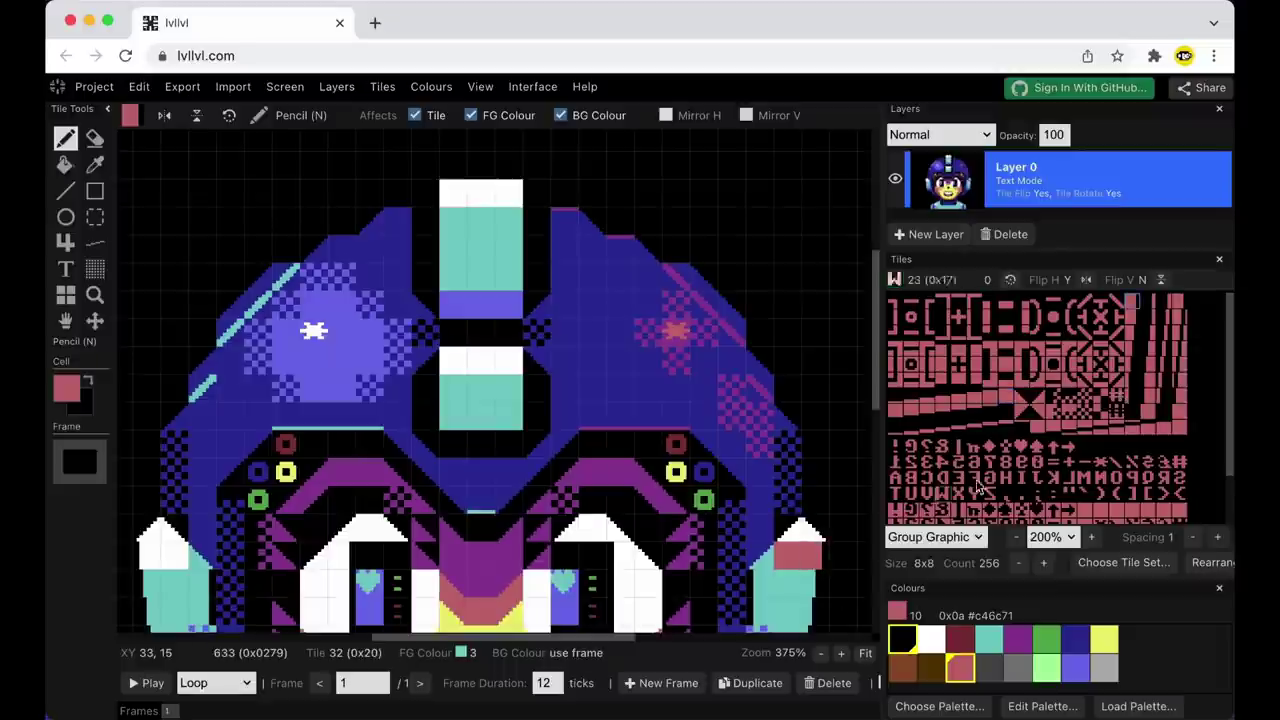
left_click(814, 529)
right_click(960, 667)
left_click(989, 640)
left_click(1069, 400)
left_click(789, 556)
Add a thin purple vertical line and diagonal streaks down the right side of the helmet.
right_click(1076, 642)
left_click(960, 667)
left_click(1149, 301)
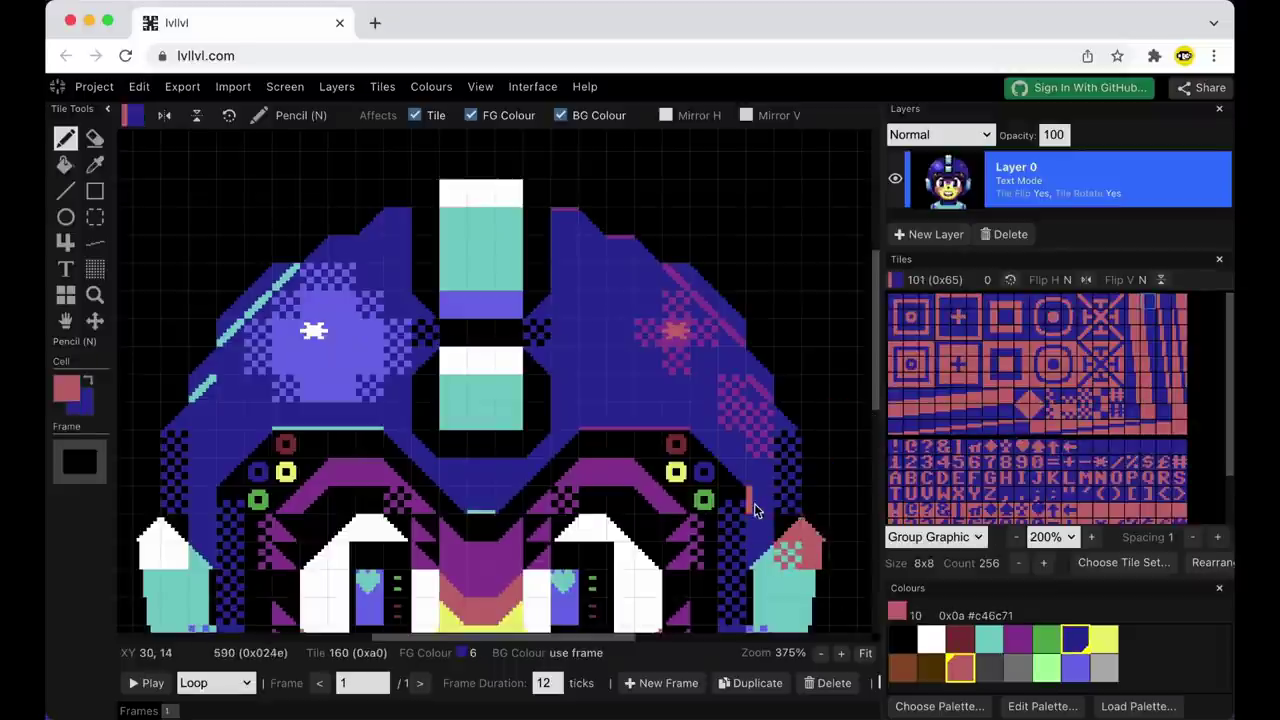
right_click(755, 510)
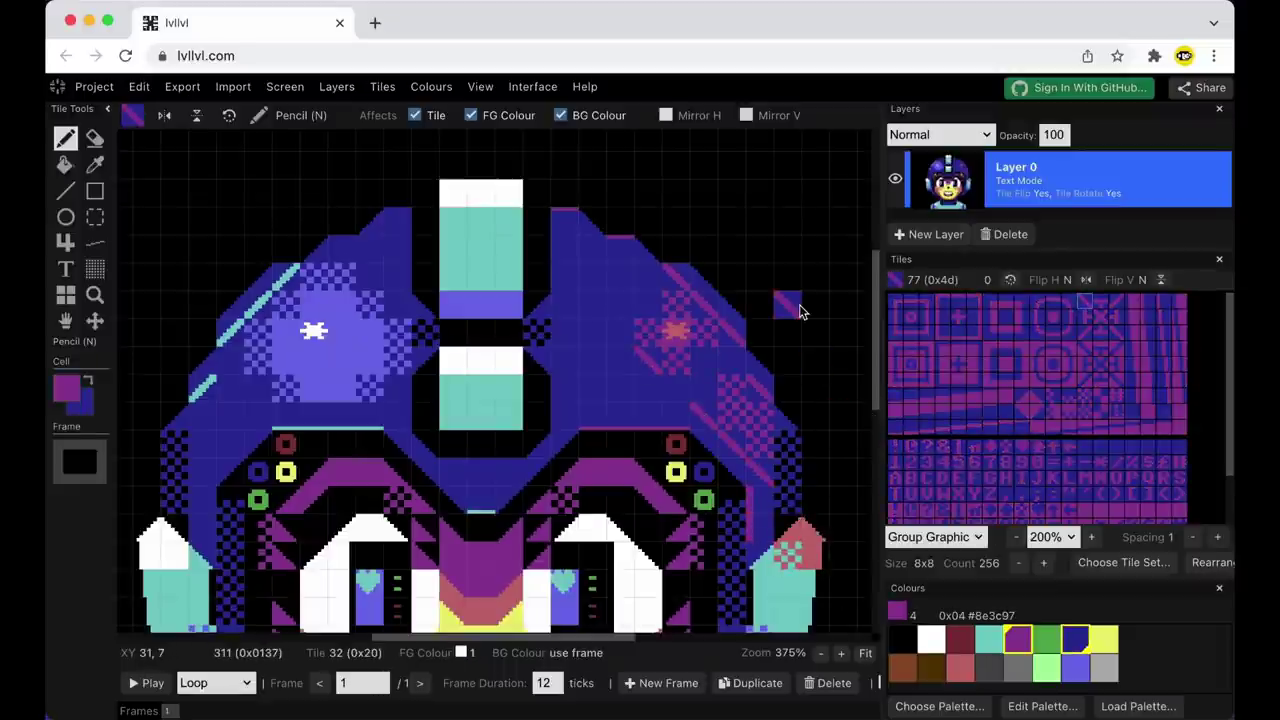
Shade the tops of both brows with purple and black checkered tiles, and add a dark grey ring beside each red one.
left_click(902, 640)
right_click(1018, 640)
left_click(1069, 410)
left_click_drag(342, 446, 370, 446)
key("h")
left_click_drag(593, 446, 622, 446)
left_click(985, 676)
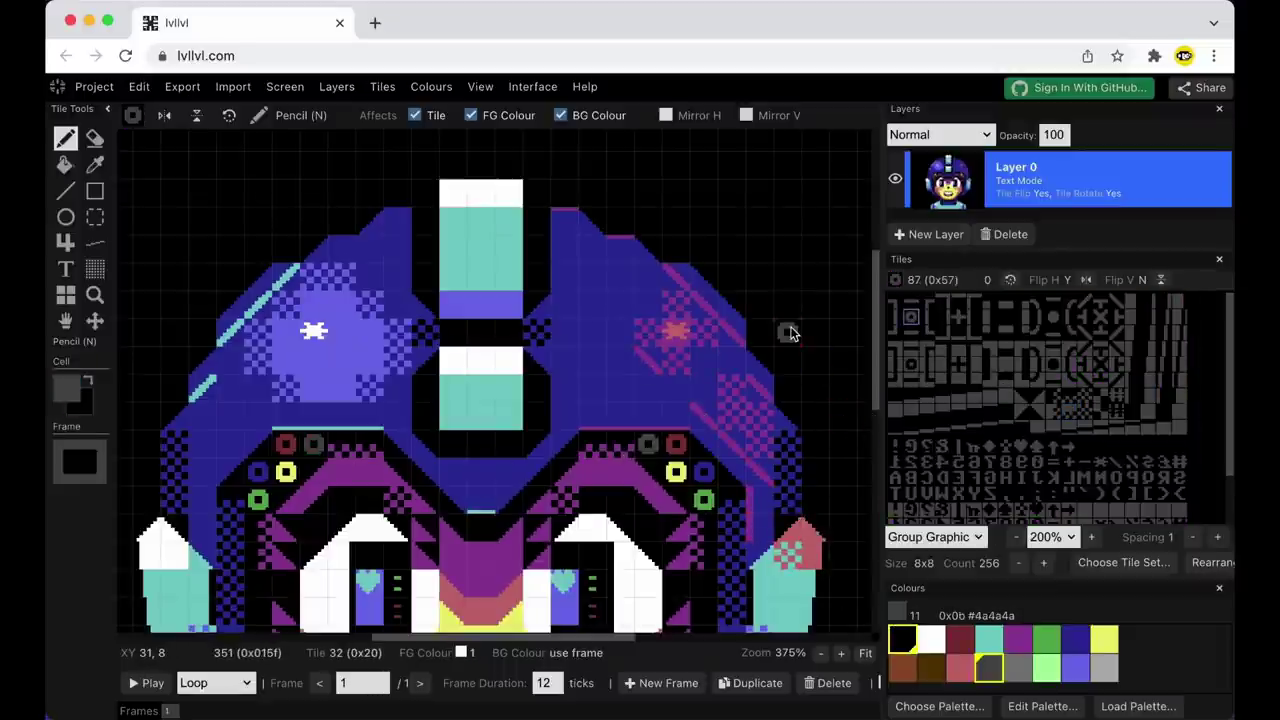
Draw a dark blue border line across the top of the canvas and add a matching corner tile.
left_click(1018, 643)
scroll(849, 449, "left", 5)
left_click(1076, 640)
left_click_drag(340, 192, 848, 192)
left_click(1005, 302)
left_click(320, 192)
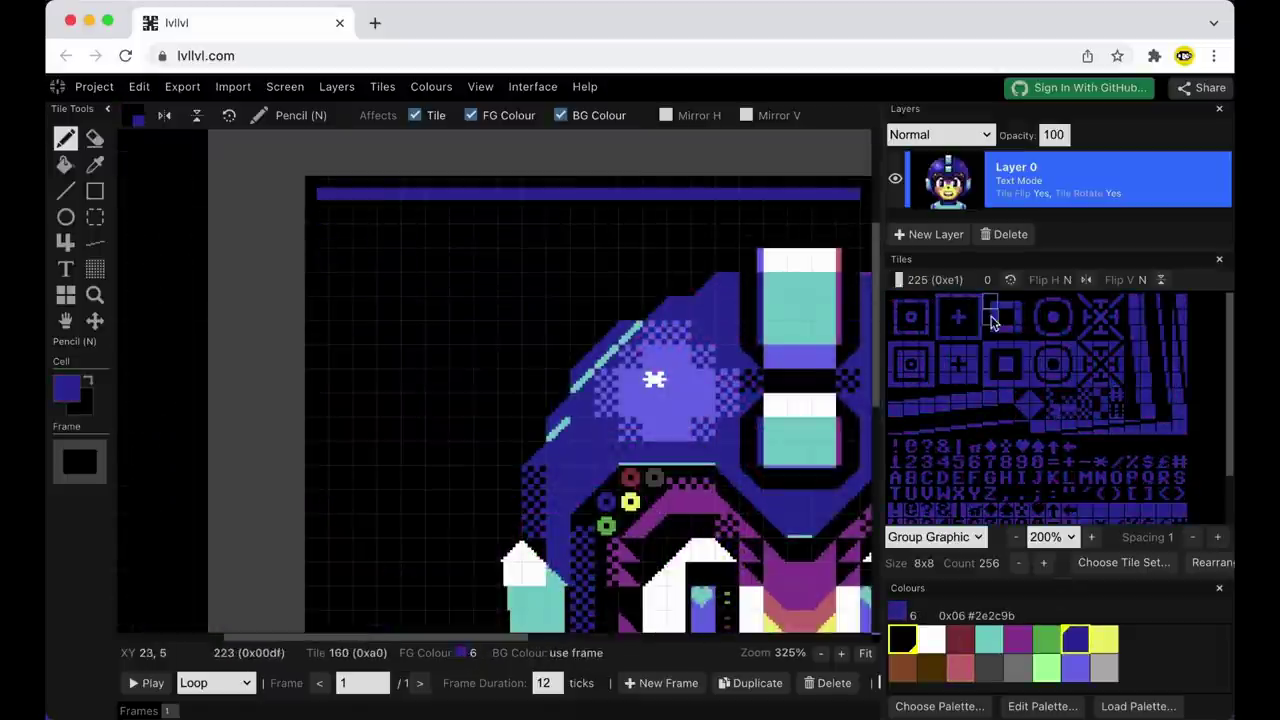
Extend the dark blue border down the left side and draw a second, inner border line with the Line tool.
left_click(990, 317)
left_click_drag(320, 212, 334, 460)
key("ctrl+z")
key("u")
mouse_move(322, 196)
left_mouse_down()
mouse_move(312, 590)
mouse_move(345, 216)
mouse_move(836, 216)
left_mouse_up()
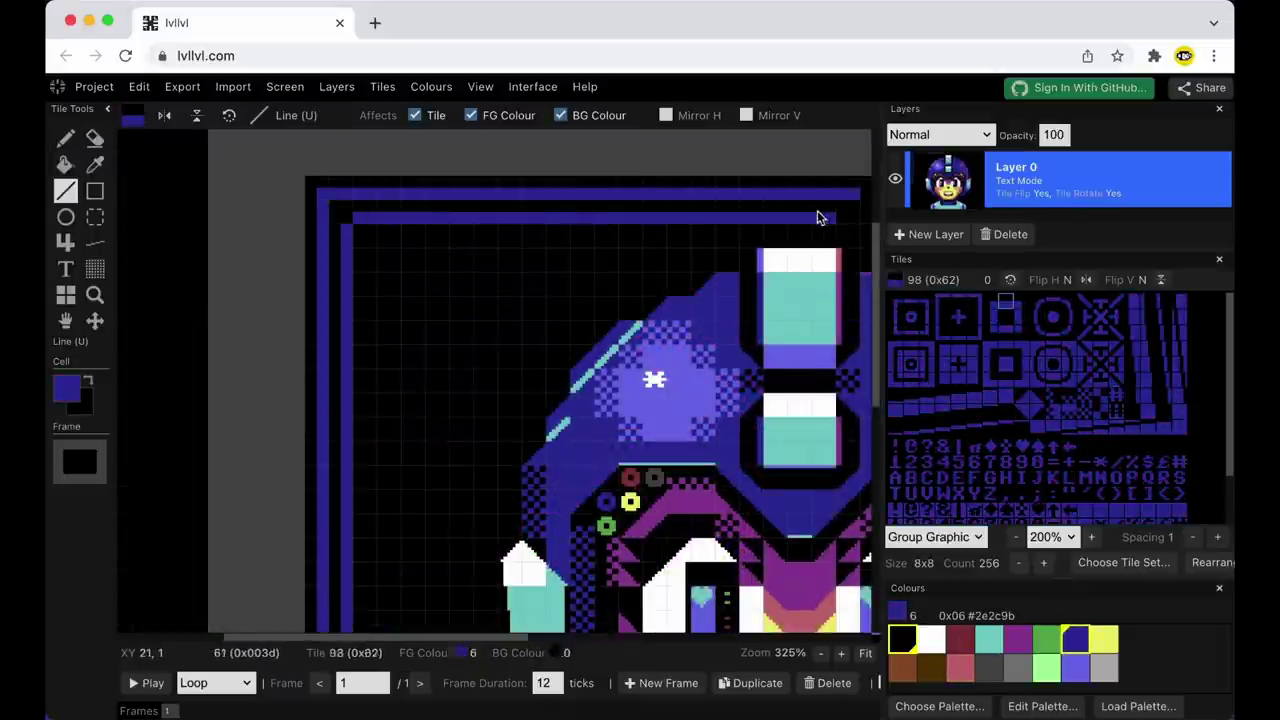
Decorate the frame's upper left corner with a dark blue ring tile surrounded by X-shaped tiles.
left_click(1018, 394)
left_click(341, 212)
left_click(922, 375)
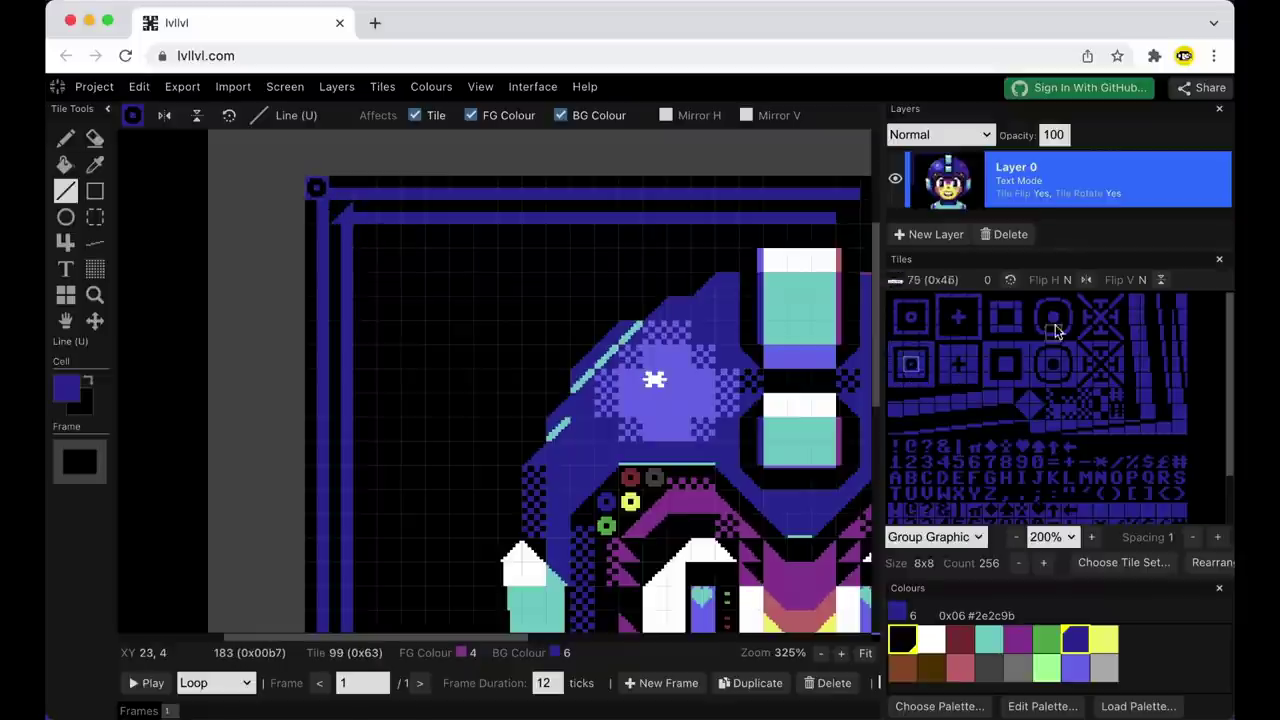
left_click(1100, 317)
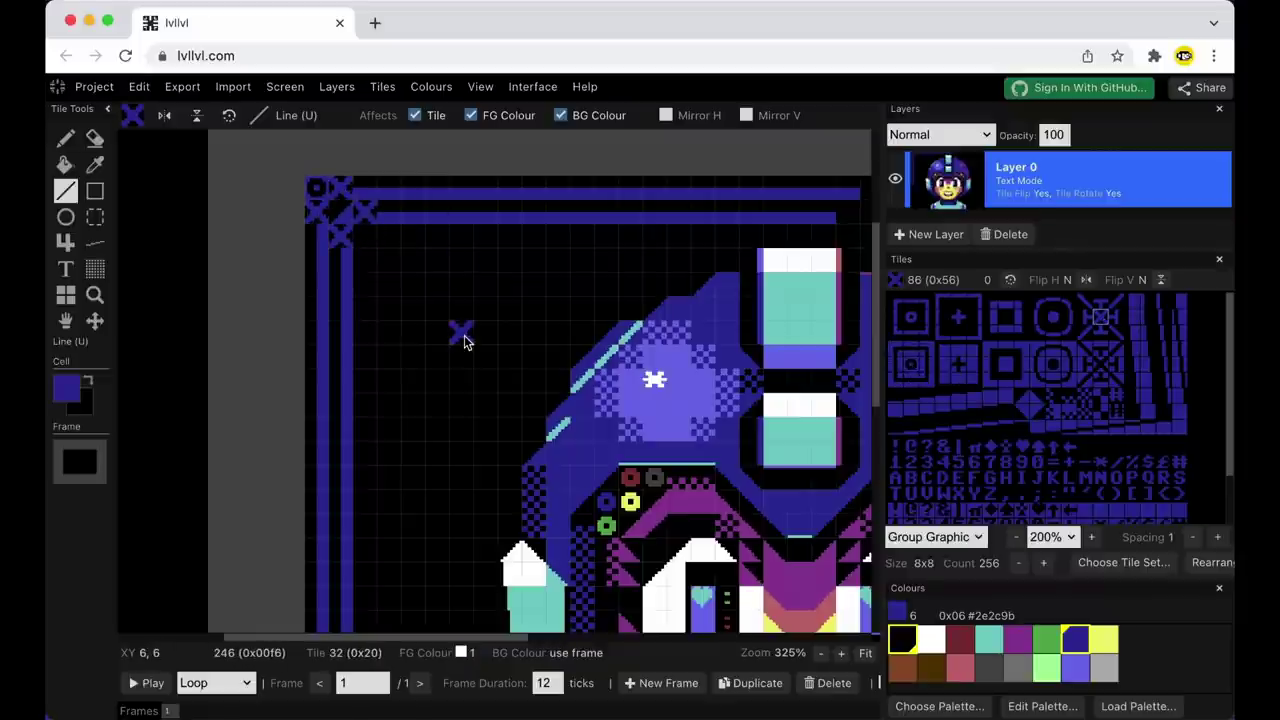
Replace the inner border along the top and left side with thinner dark blue lines.
left_click(1001, 432)
left_click_drag(392, 241, 826, 212)
left_click(1069, 317)
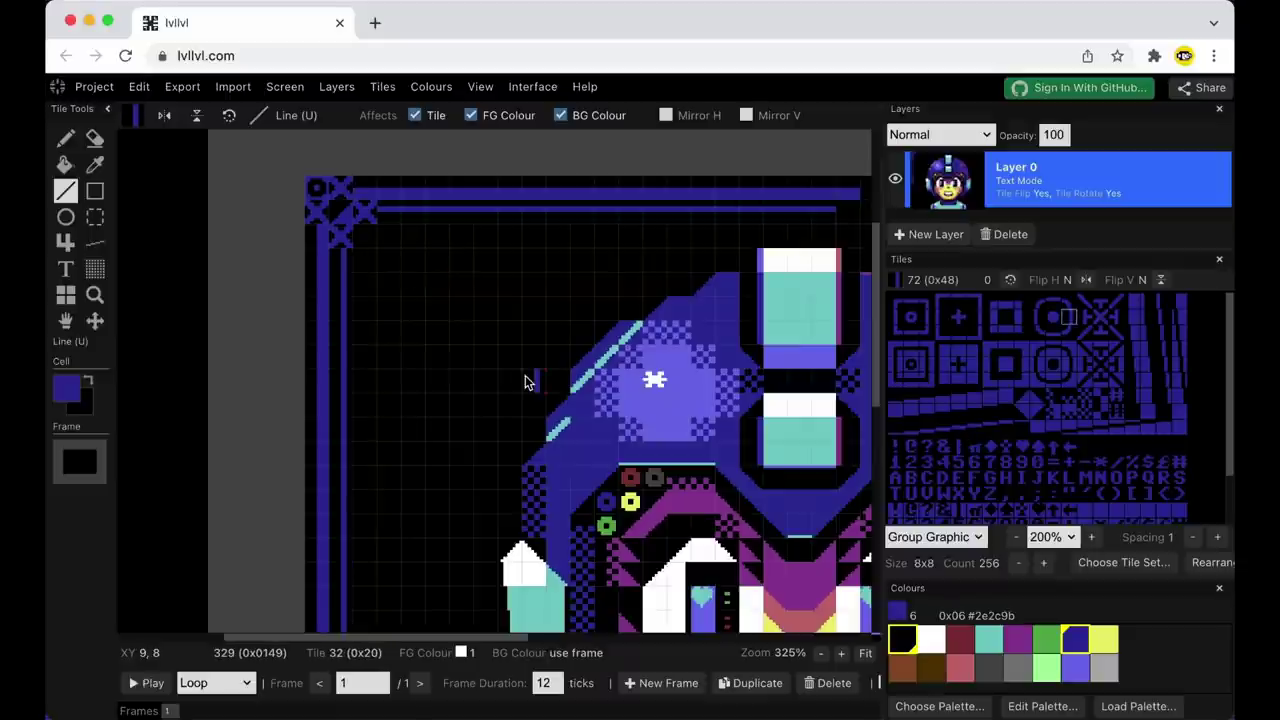
Start a dark brown binary row under the top border with the digits 0110 and another 0 further along.
left_click(931, 667)
left_click(1037, 418)
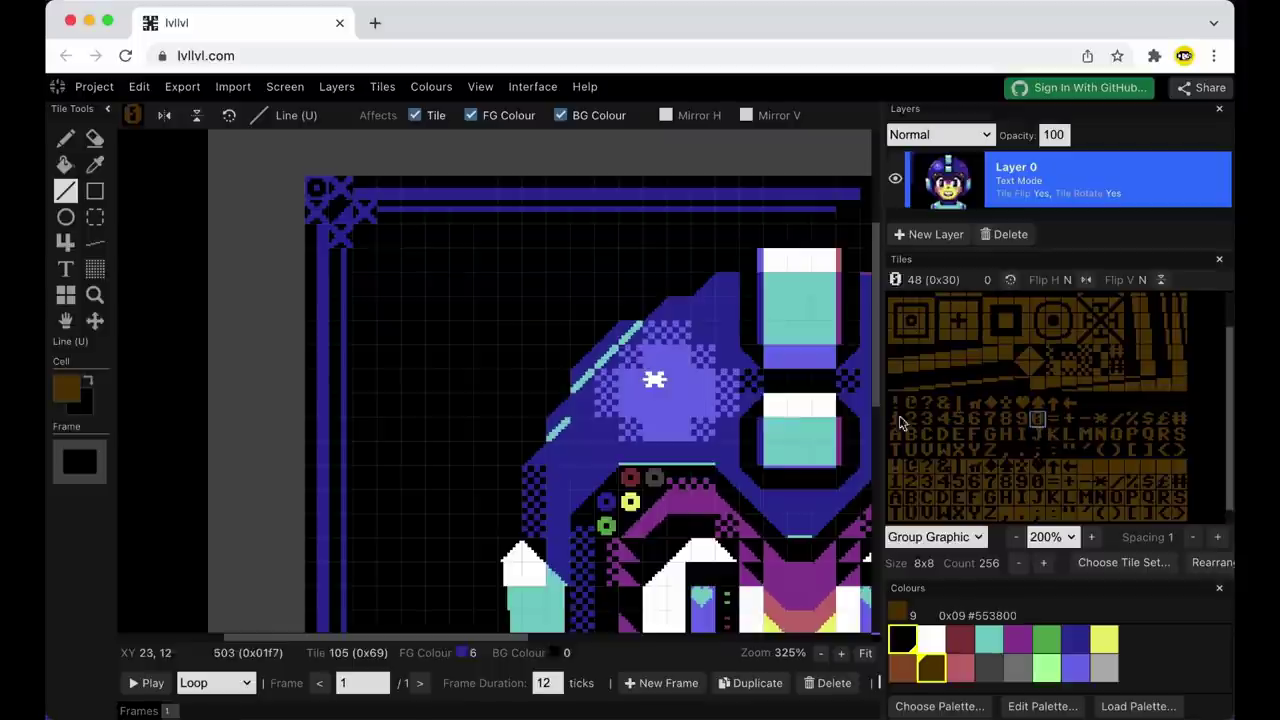
left_click(462, 273)
left_click(534, 264)
left_click(895, 419)
left_click(413, 262)
left_click(438, 263)
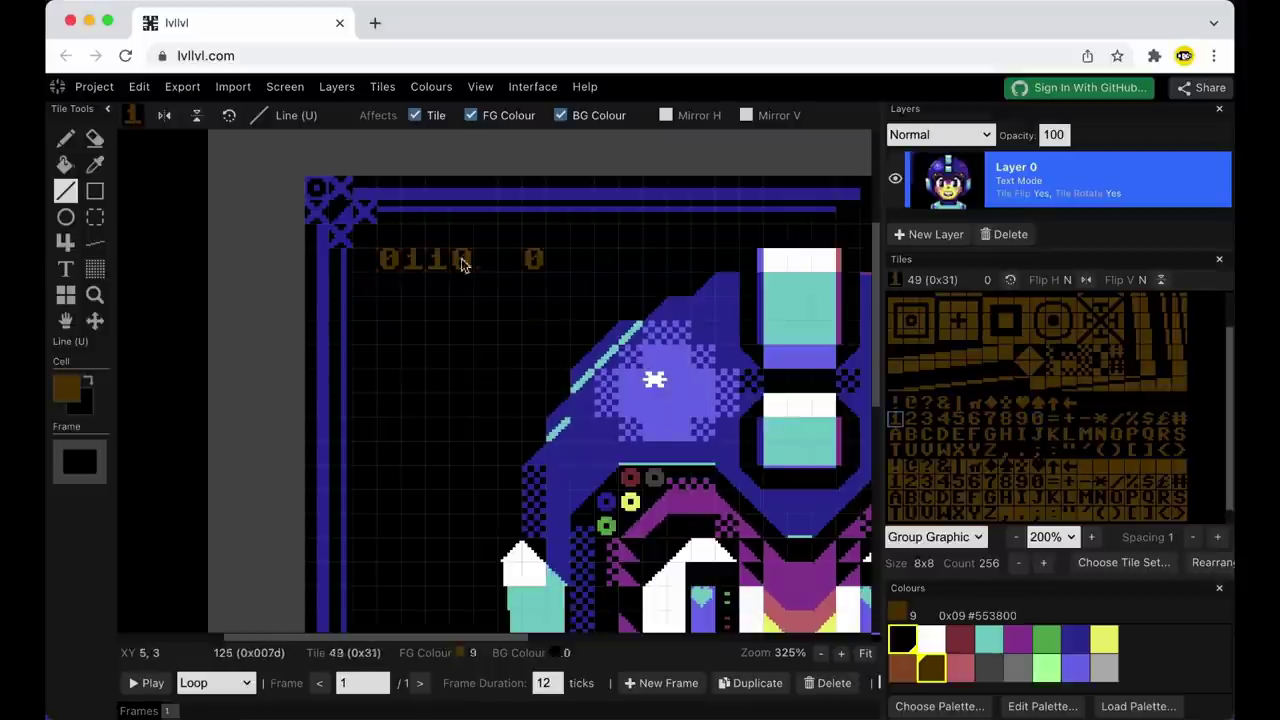
left_click(651, 271)
left_click(729, 265)
left_click(1037, 419)
left_click(608, 265)
left_click(681, 265)
left_click(705, 265)
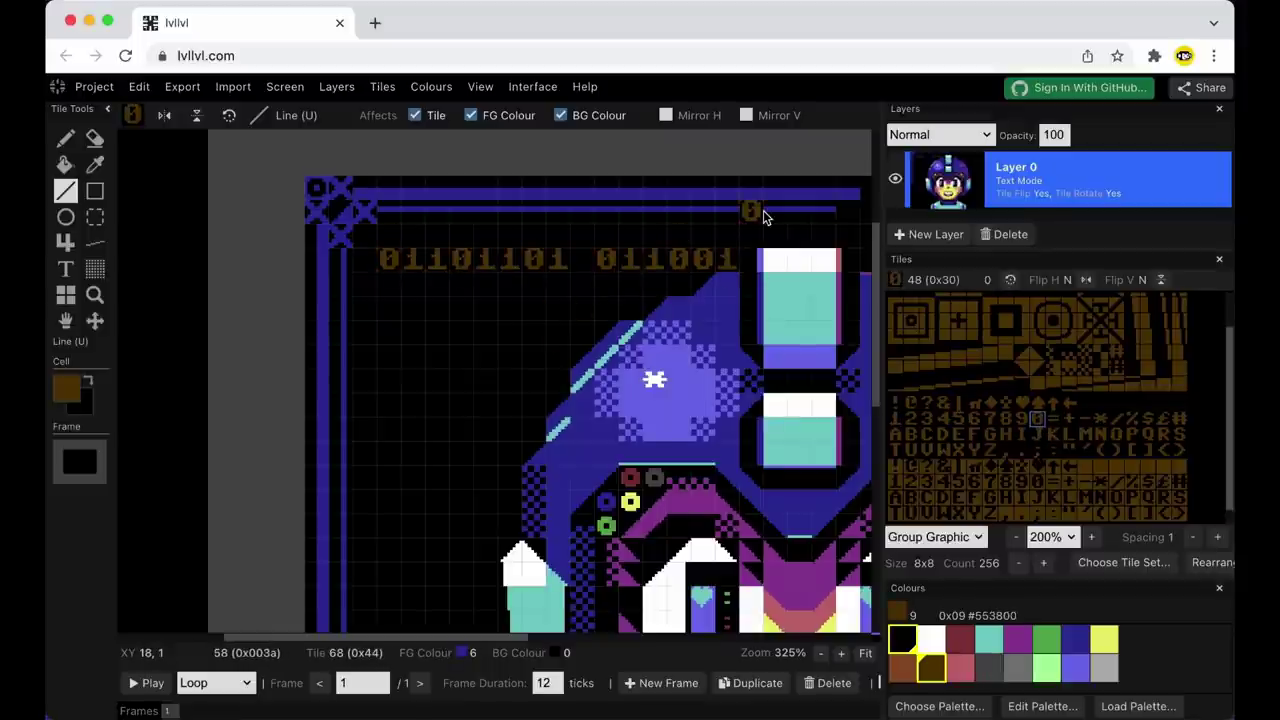
Add a second dark brown binary row reading 01100101 below the first.
left_click(390, 310)
left_click(461, 308)
left_click(483, 307)
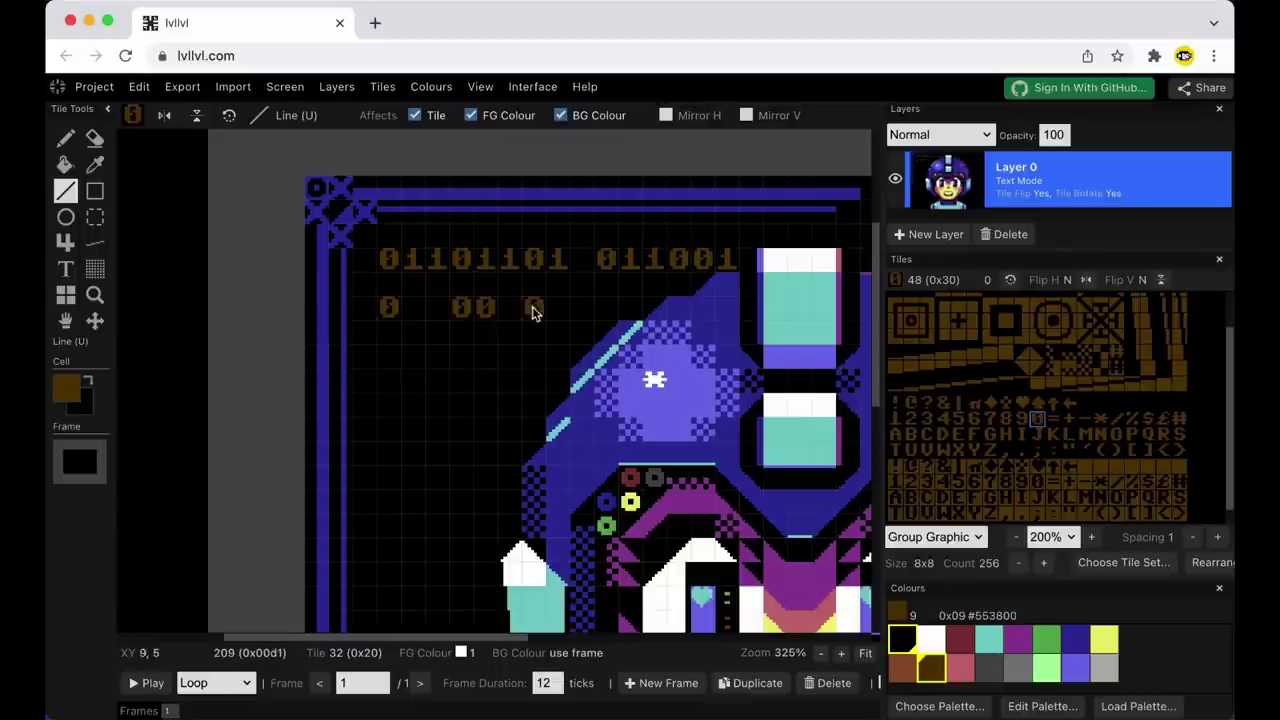
left_click(533, 307)
left_click(896, 419)
left_click(557, 309)
left_click(509, 308)
left_click_drag(437, 308, 415, 308)
Place dark brown ones and zeros for a third and fourth binary row beside the helmet.
left_click_drag(437, 357, 414, 357)
mouse_move(509, 357)
left_mouse_down()
mouse_move(556, 357)
mouse_move(462, 357)
left_mouse_up()
left_click(1037, 419)
left_click(390, 359)
left_click(390, 405)
left_click_drag(461, 405, 531, 406)
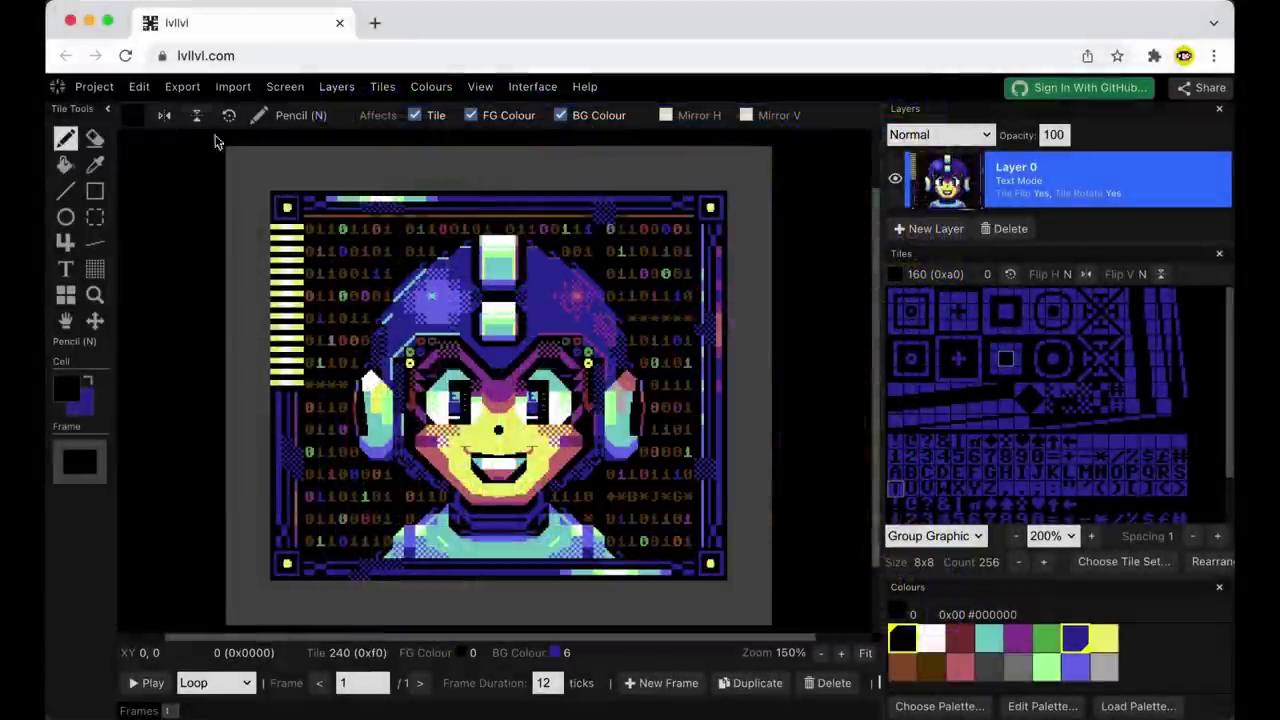
Open the GIF/PNG image export and apply the CRT (Mattias), CRT (Lotte) and Noisy Glow effects in turn.
left_click(188, 88)
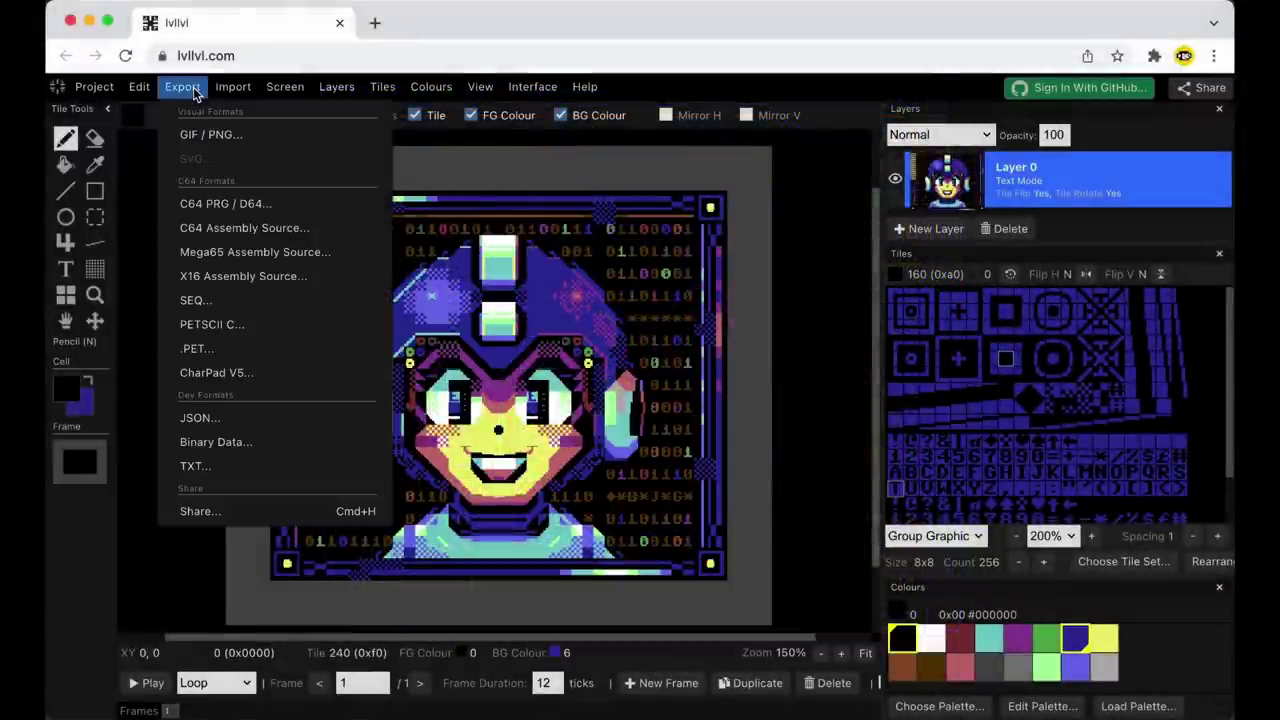
left_click(262, 142)
left_click(1070, 296)
left_click(1066, 313)
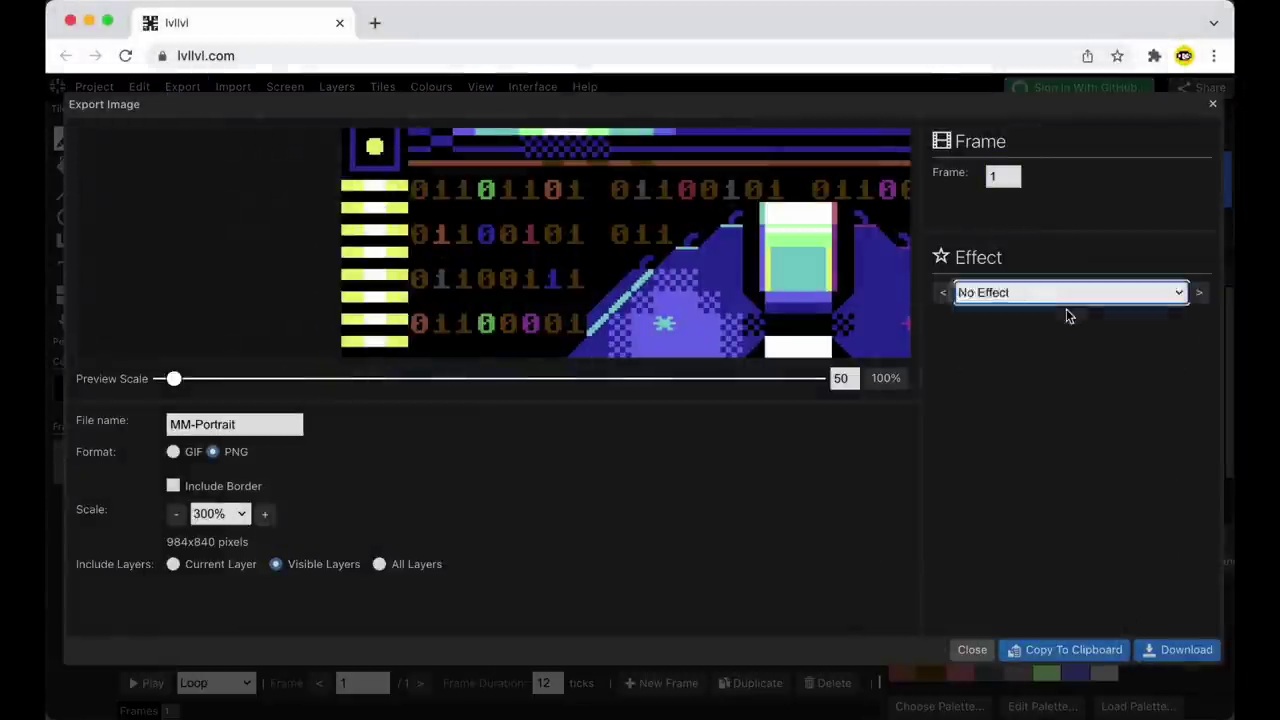
left_click(1060, 291)
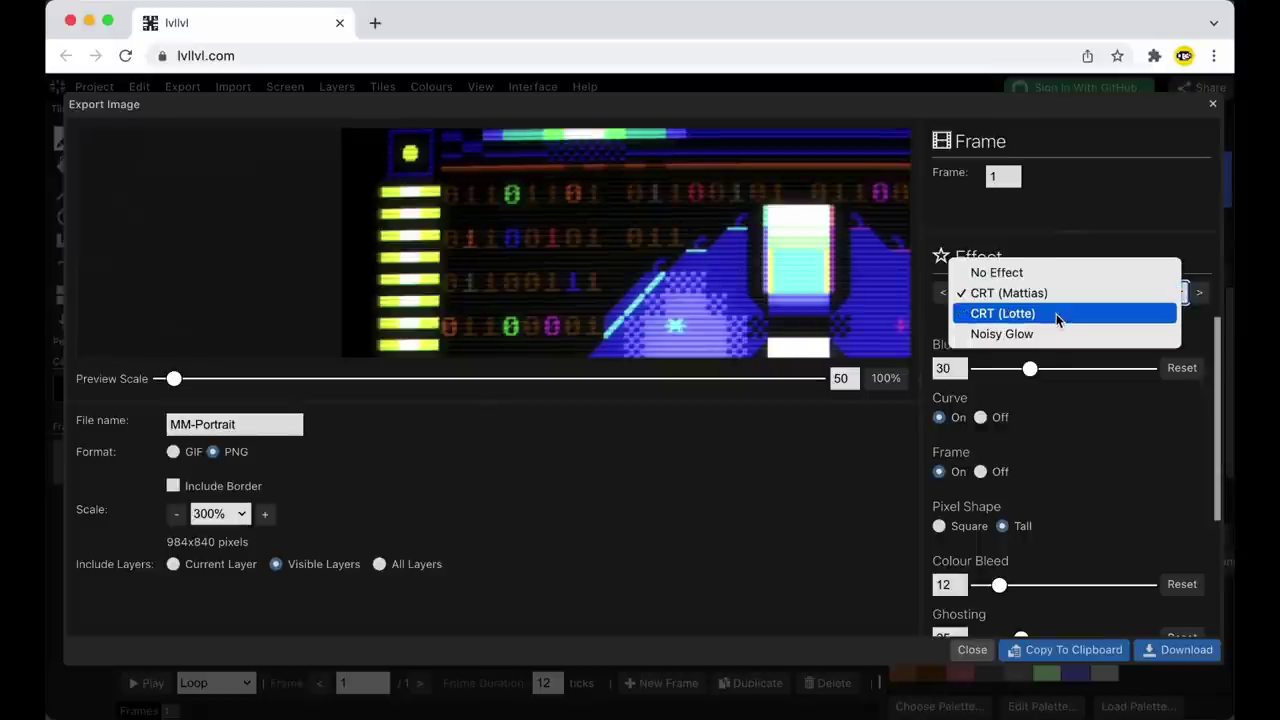
left_click(1058, 314)
left_click(1054, 296)
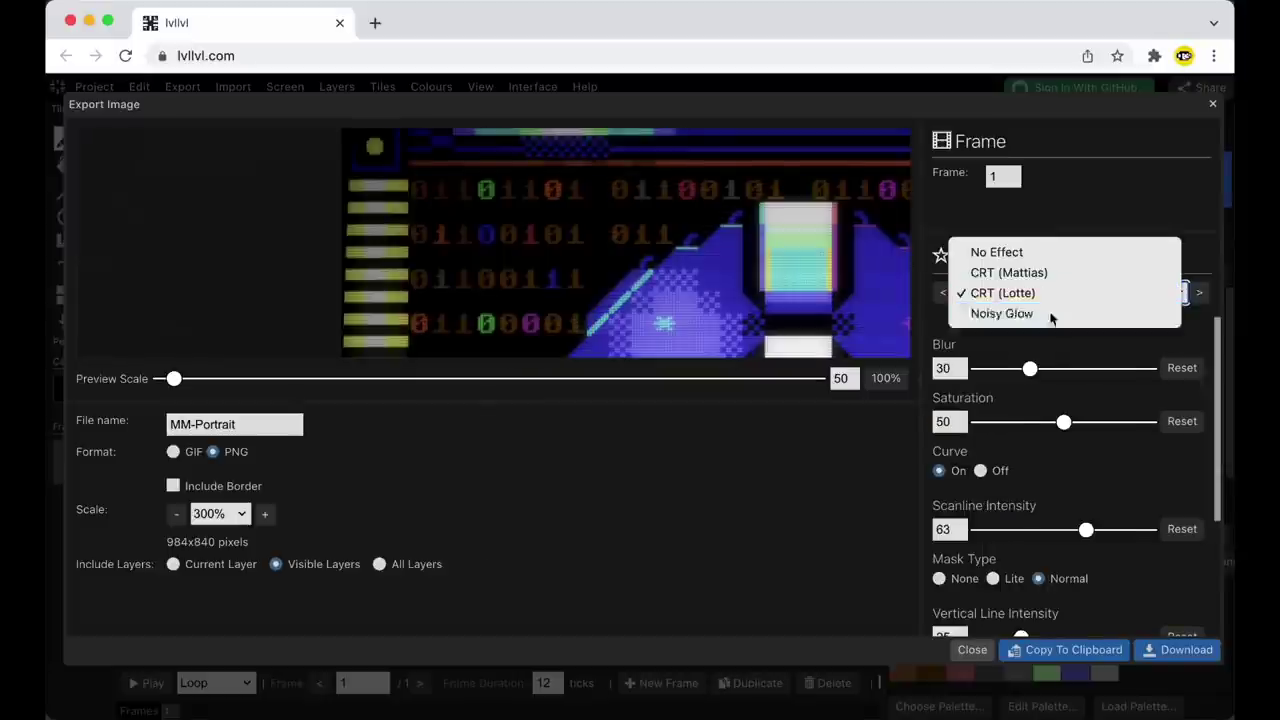
left_click(1051, 316)
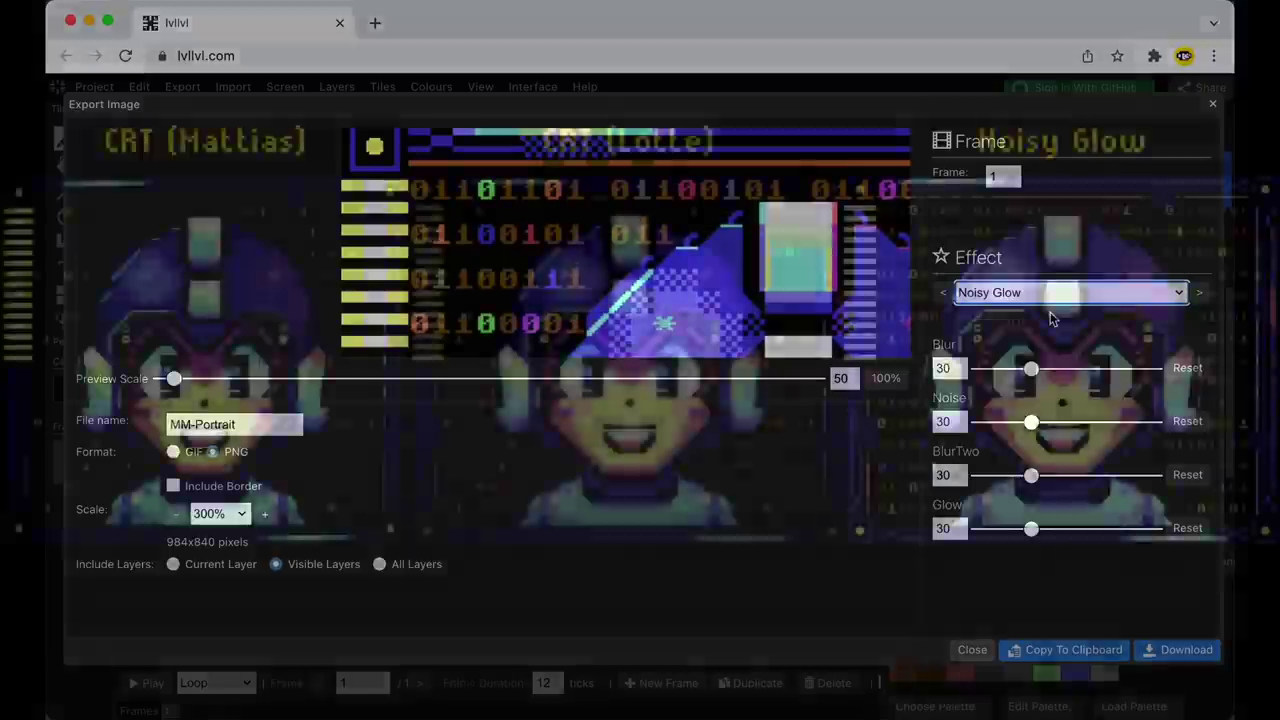